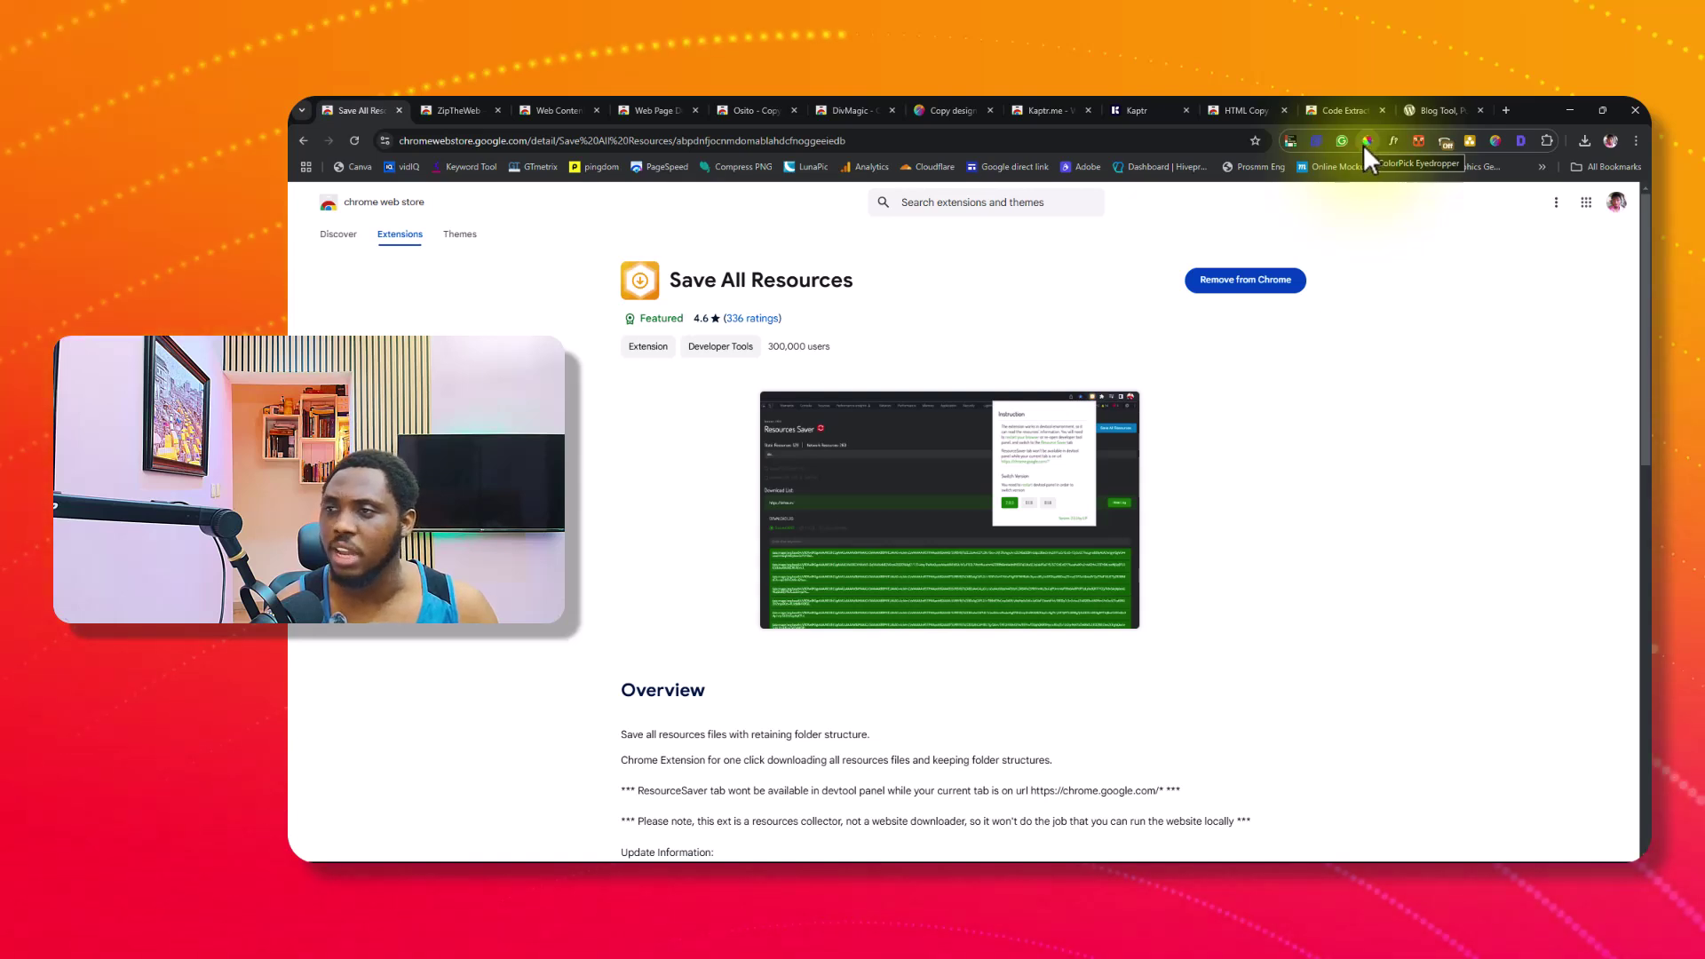
- Download all resources of the wordpress.org page with the ResourcesSaver panel in the developer tools
left_click(1438, 110)
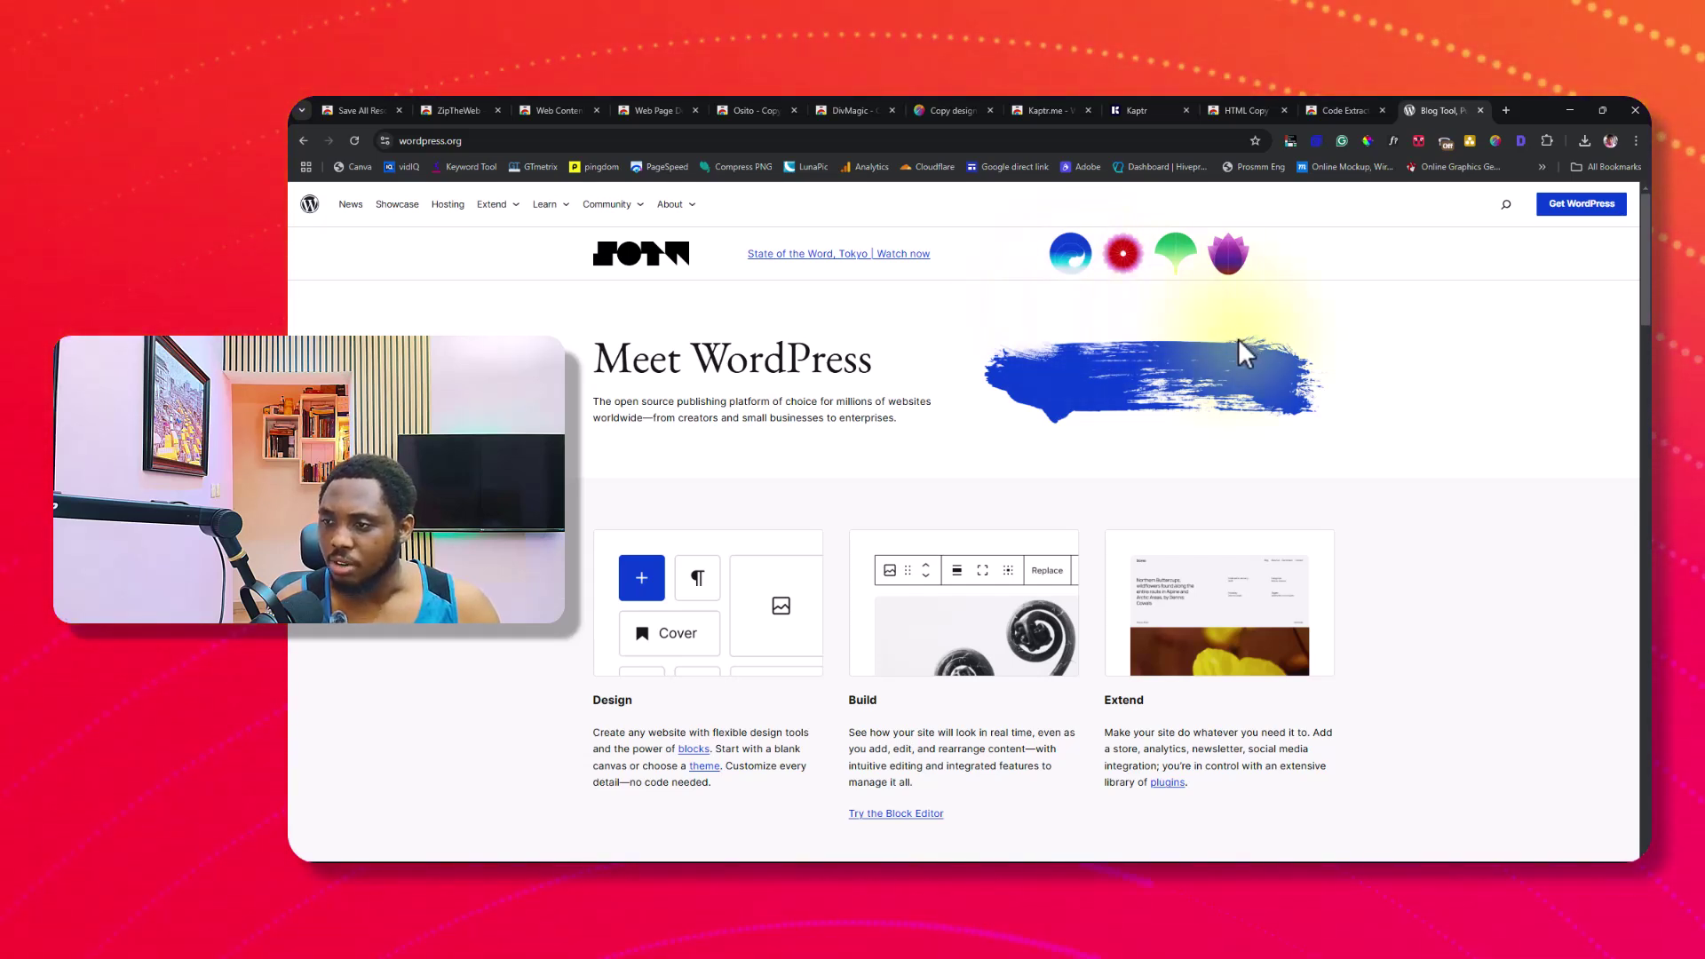
right_click(1378, 539)
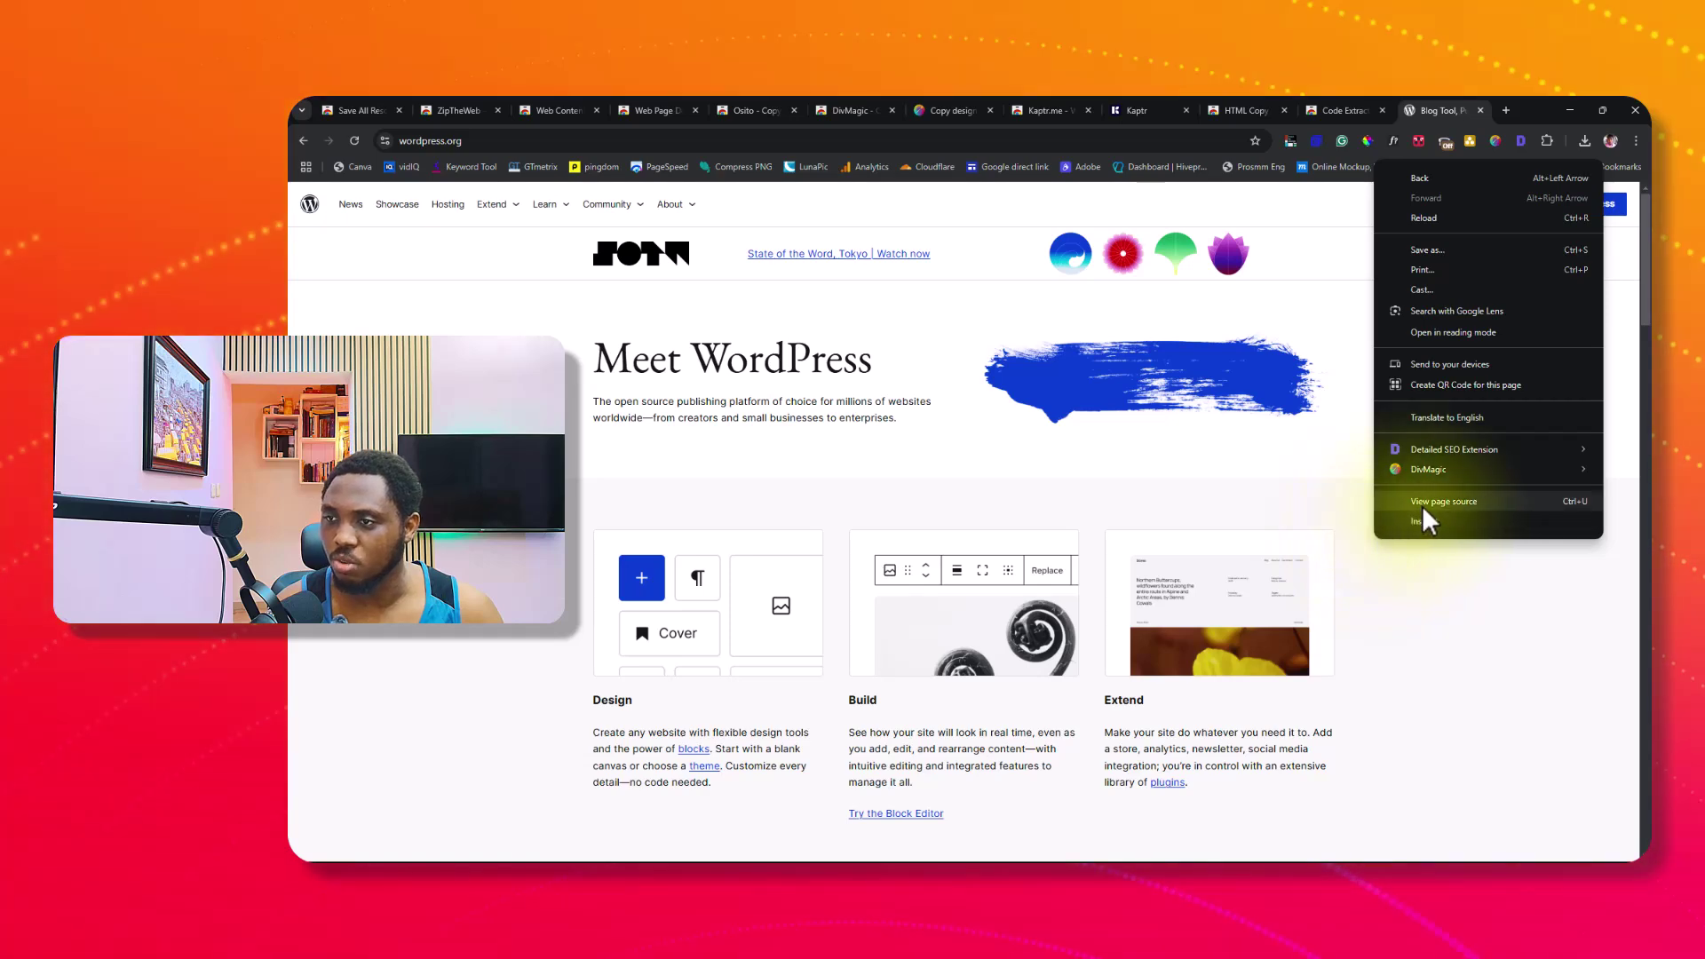
left_click(1430, 522)
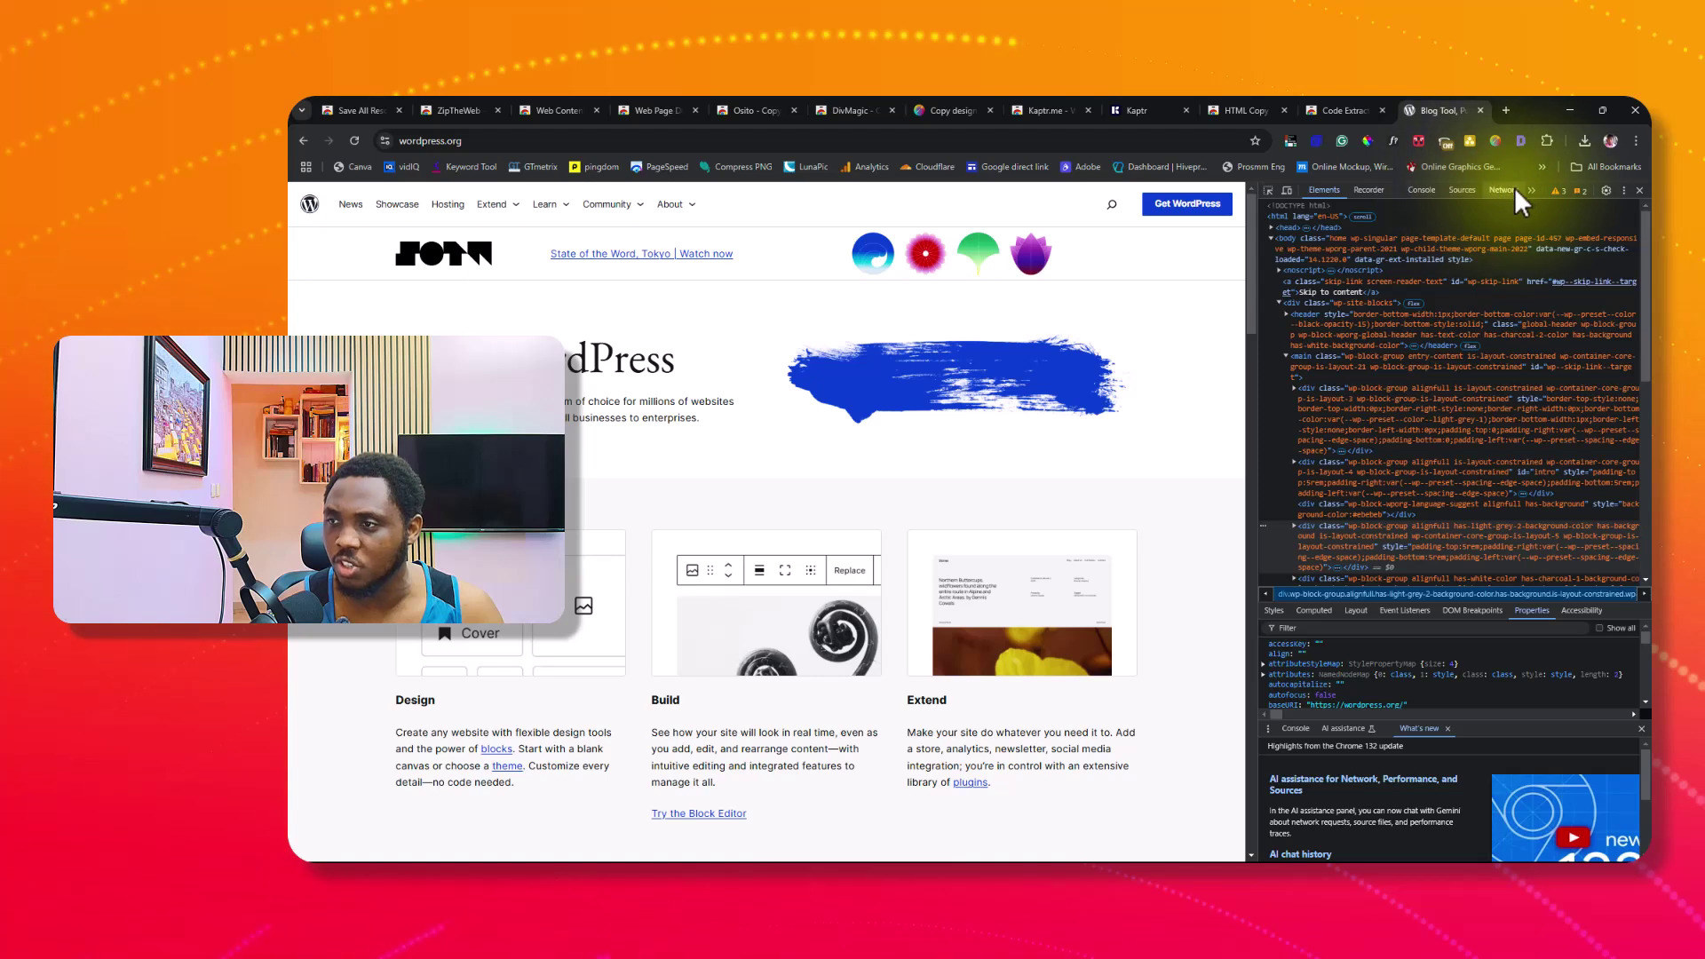
left_click(1531, 189)
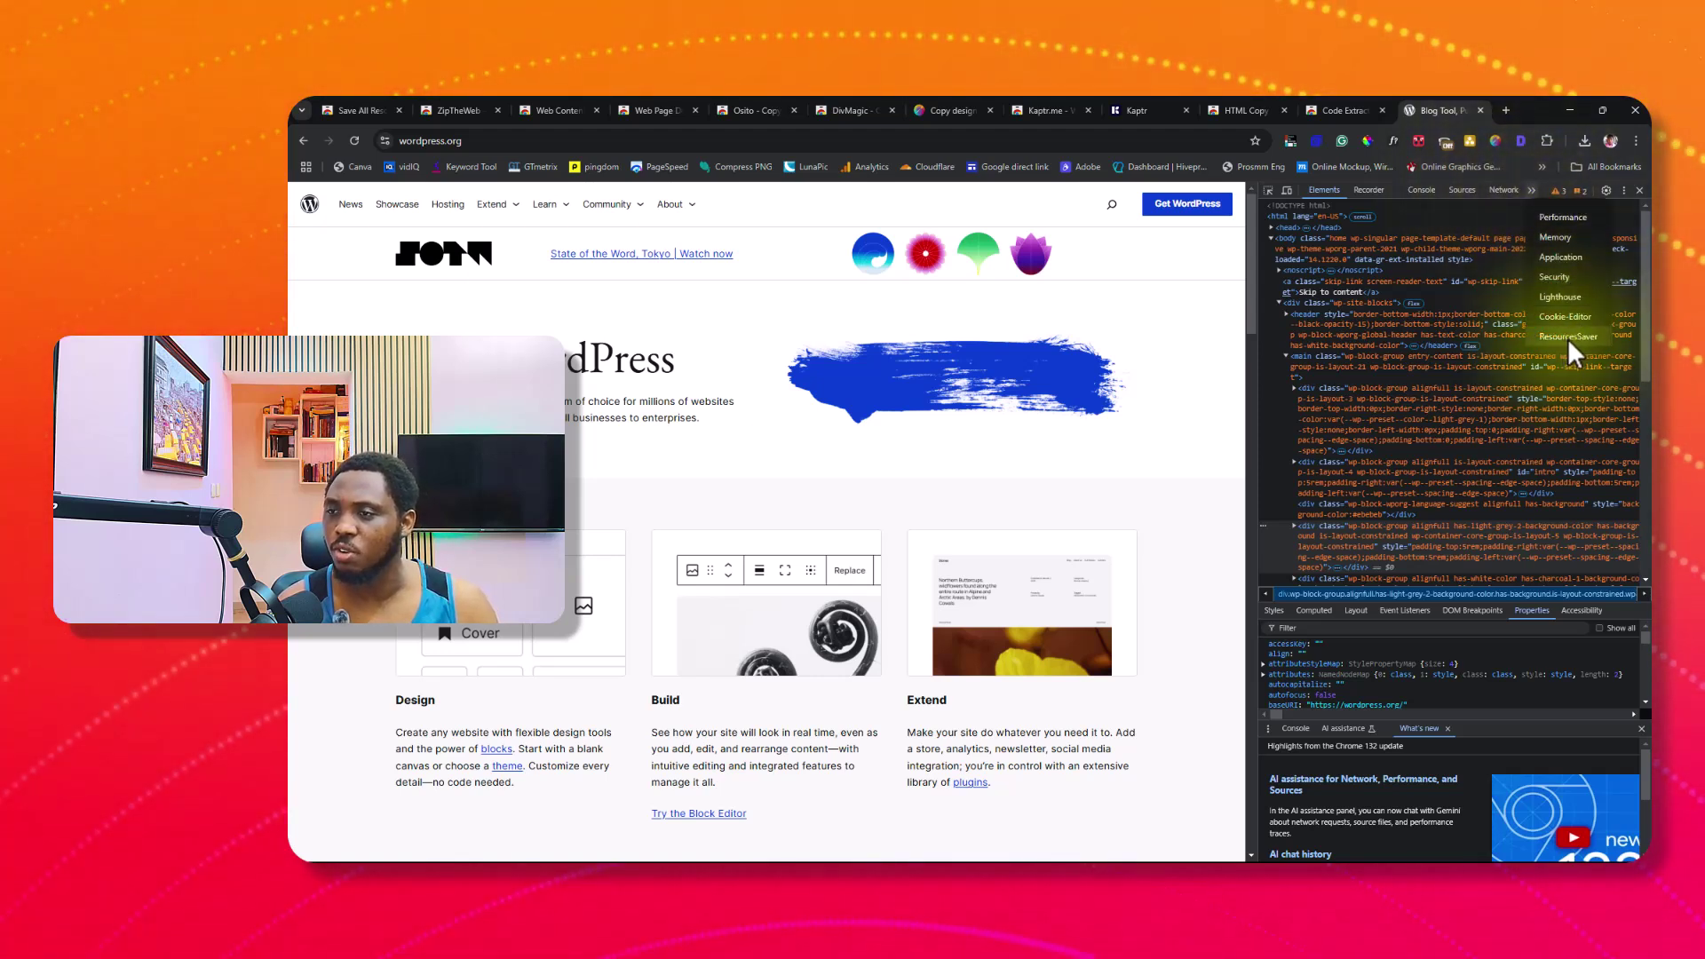
left_click(1568, 336)
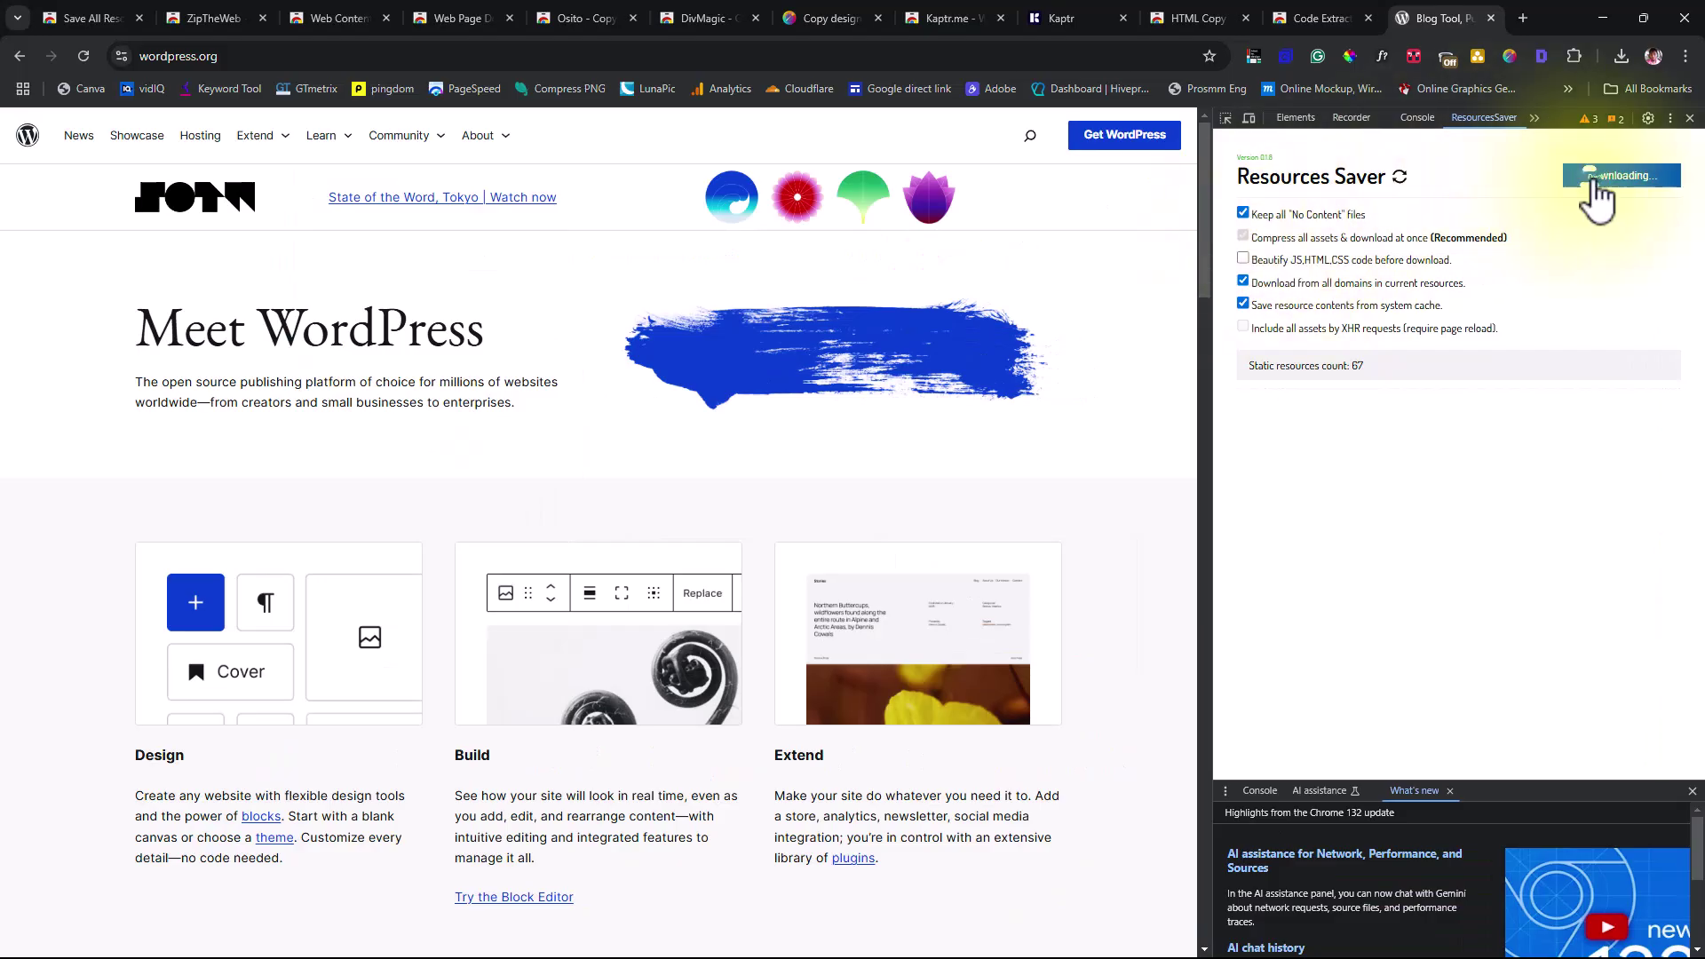
left_click(1589, 182)
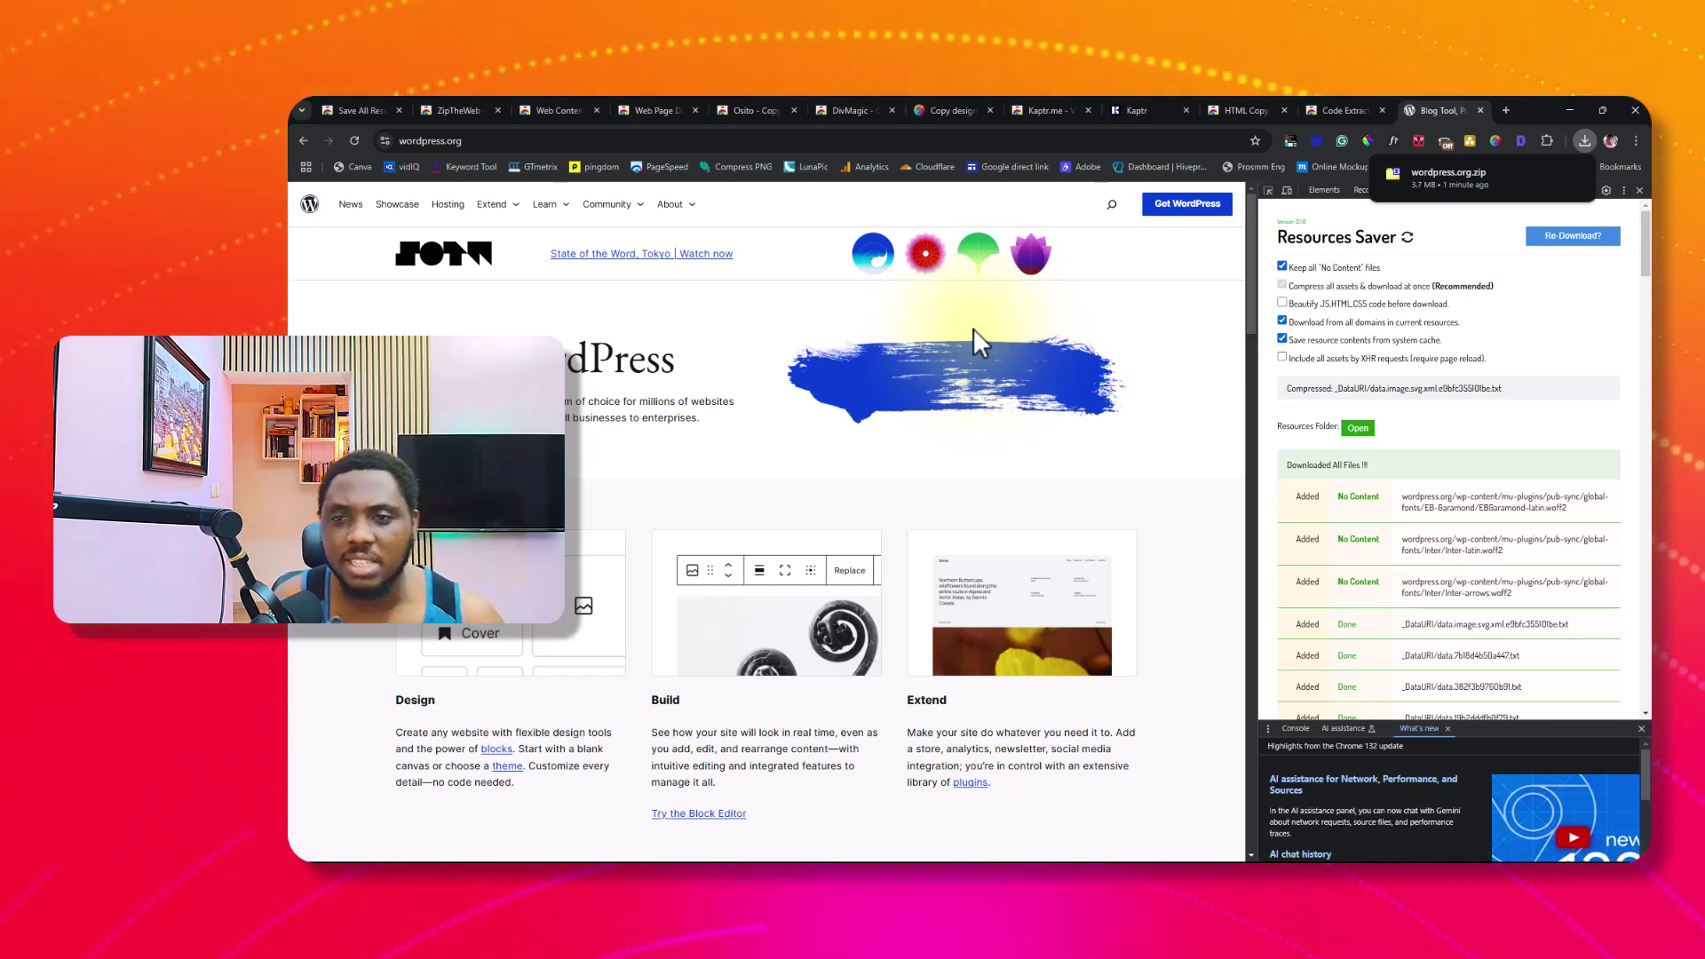
- View the ZipTheWeb store listing and close the developer tools on the wordpress.org page
left_click(452, 111)
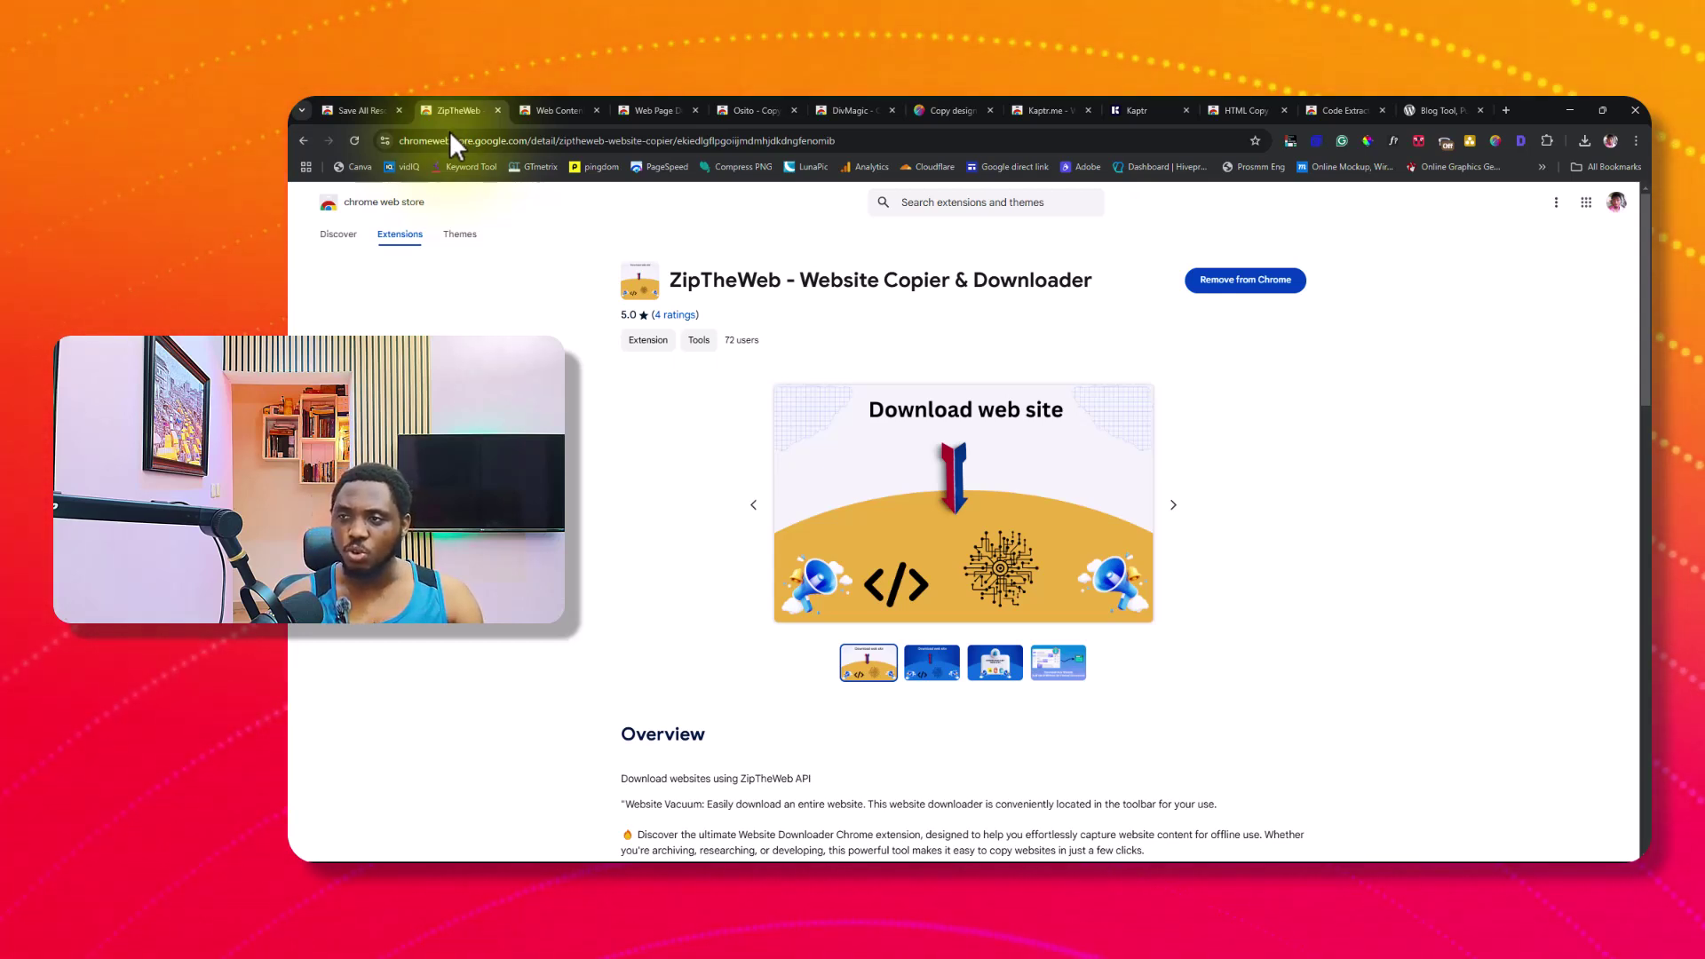
left_click(1435, 111)
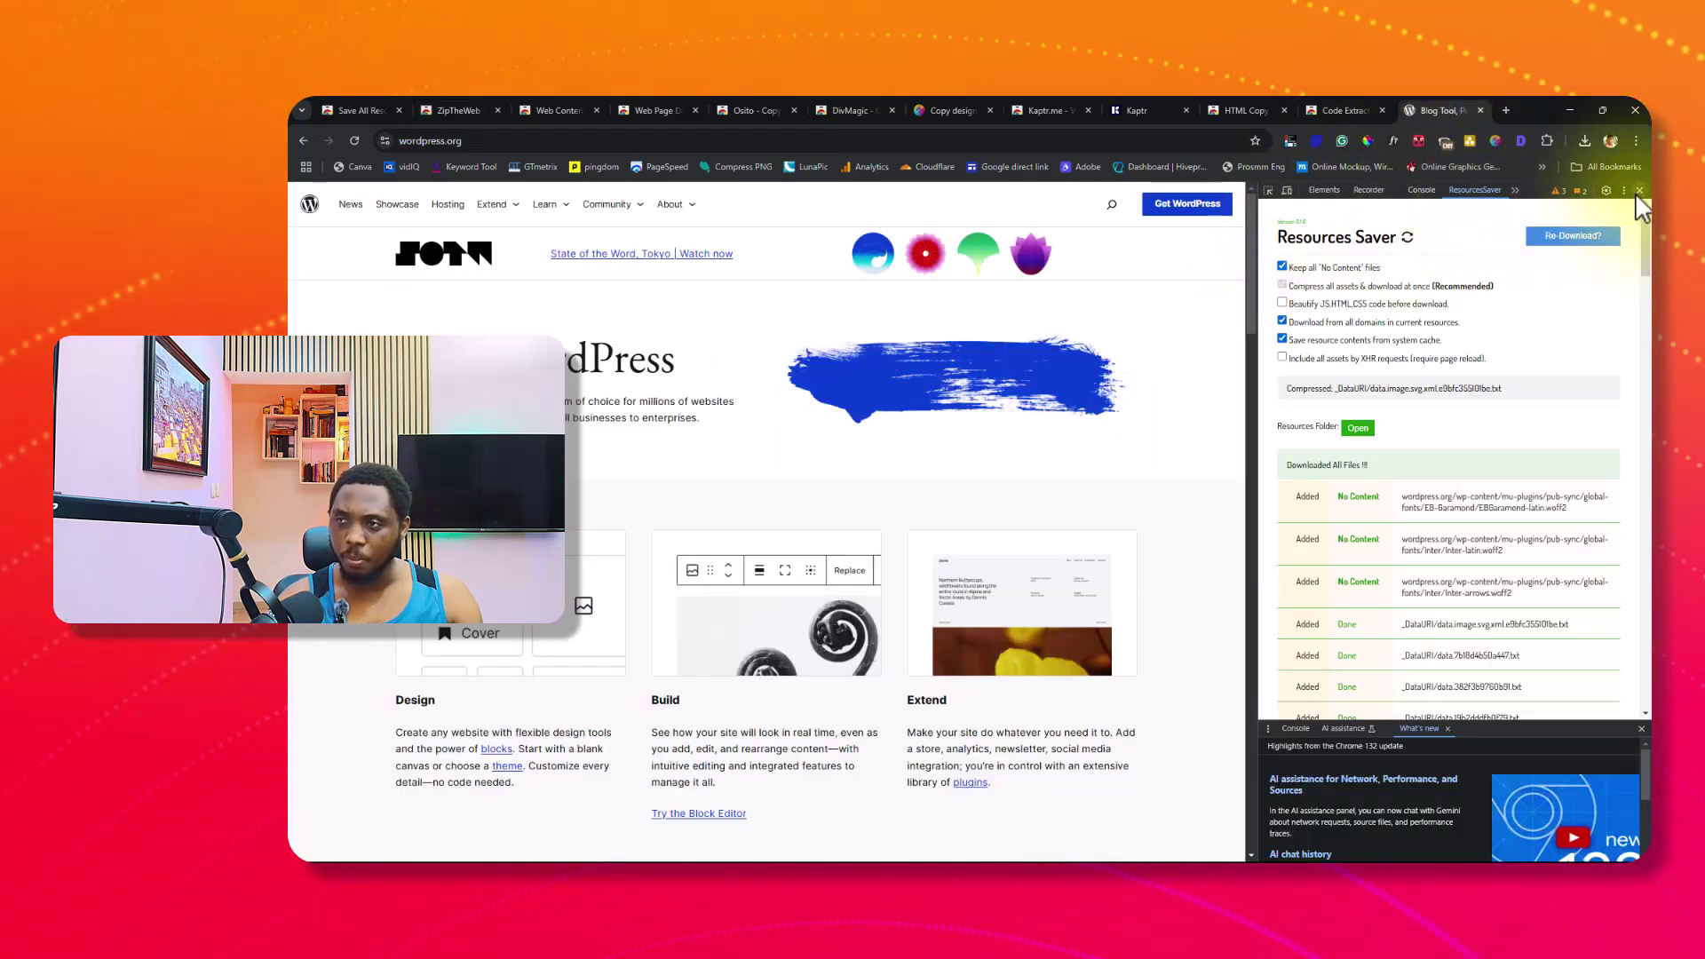
left_click(1639, 190)
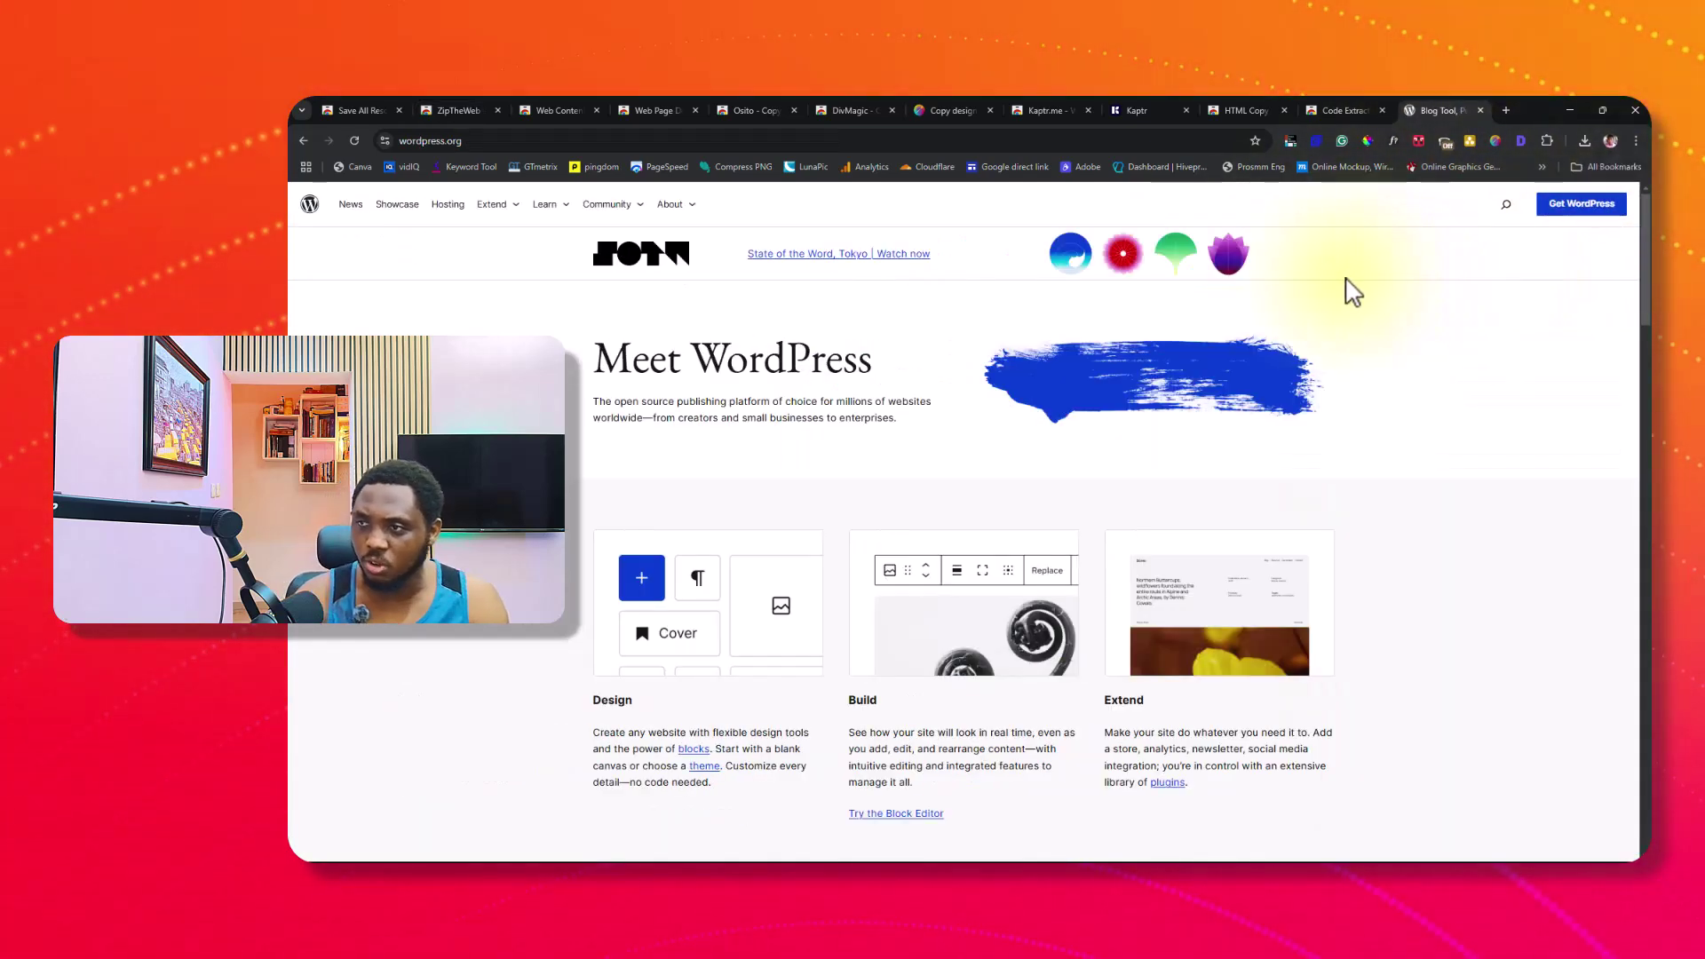
- Open the ZipTheWeb extension on the wordpress.org page and follow its link to the ZipTheWeb API page
left_click(1546, 141)
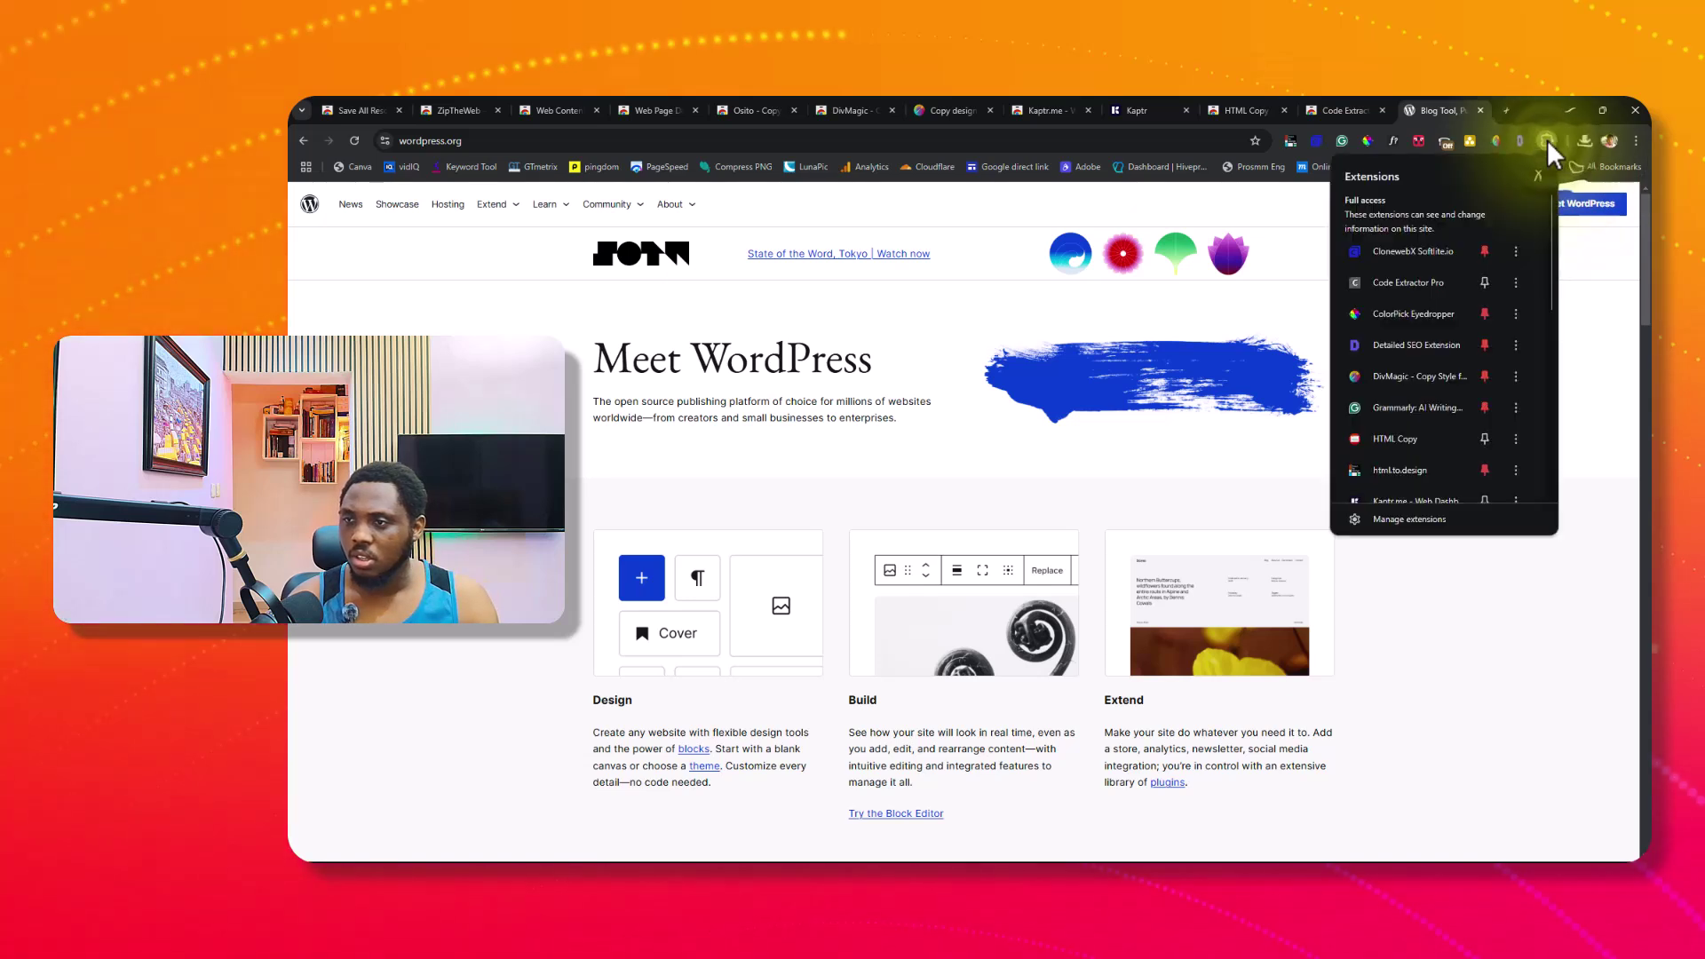
scroll(1447, 346, "down", 5)
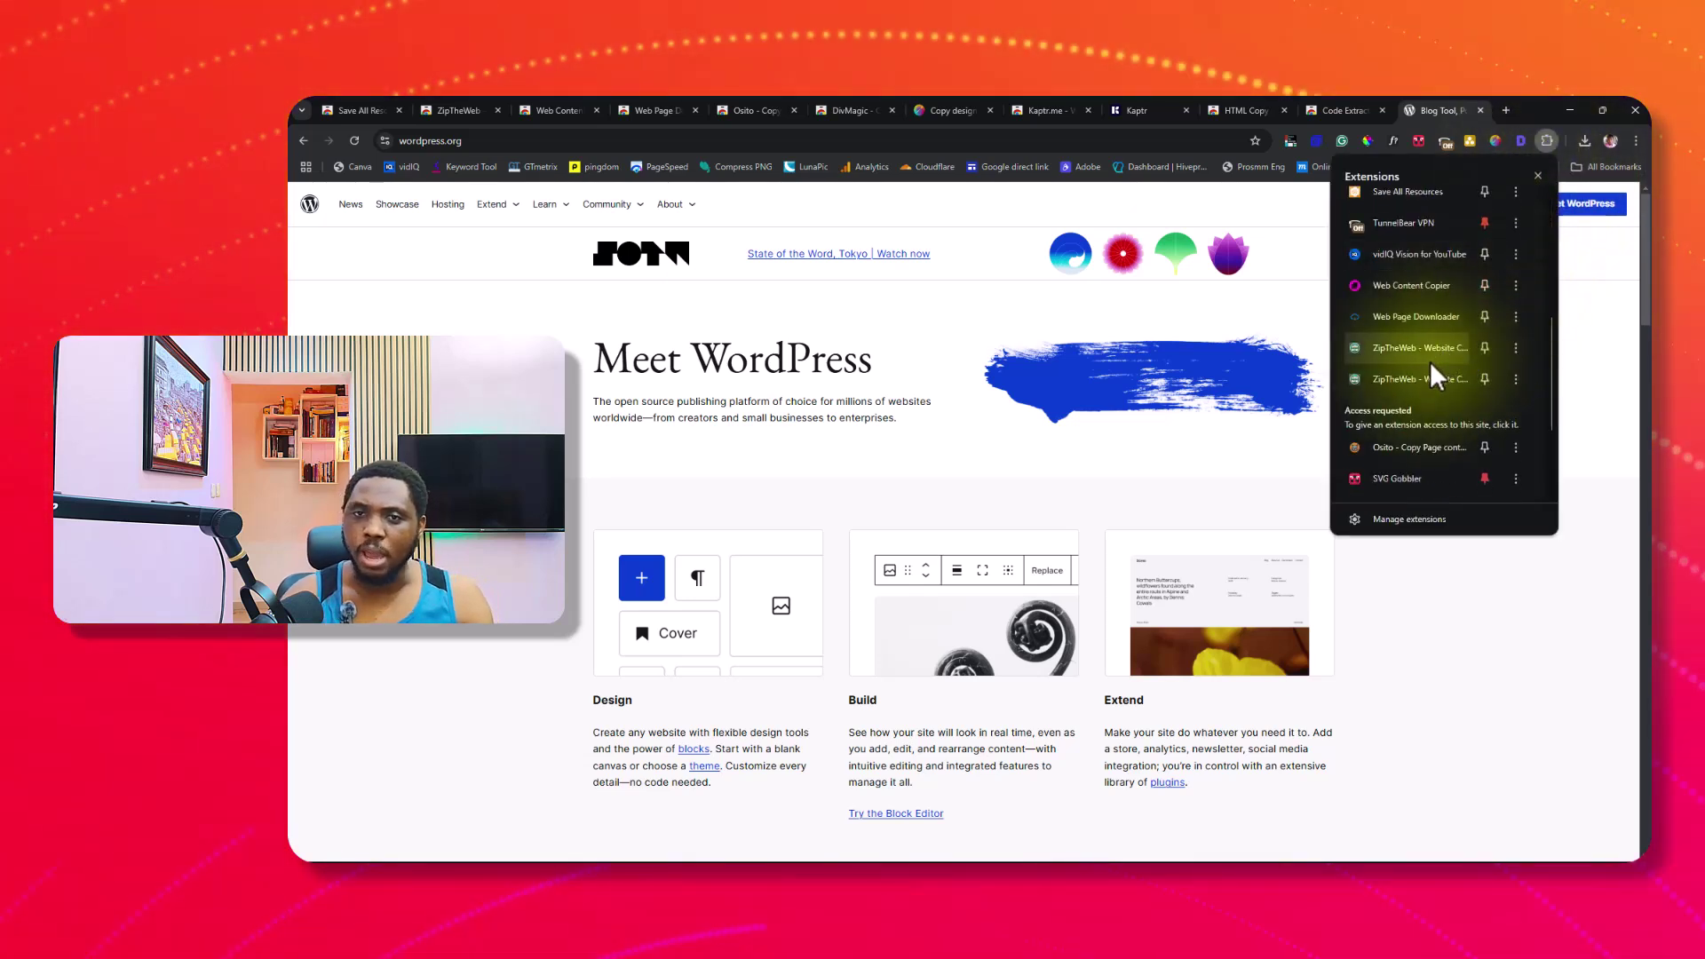
left_click(1422, 349)
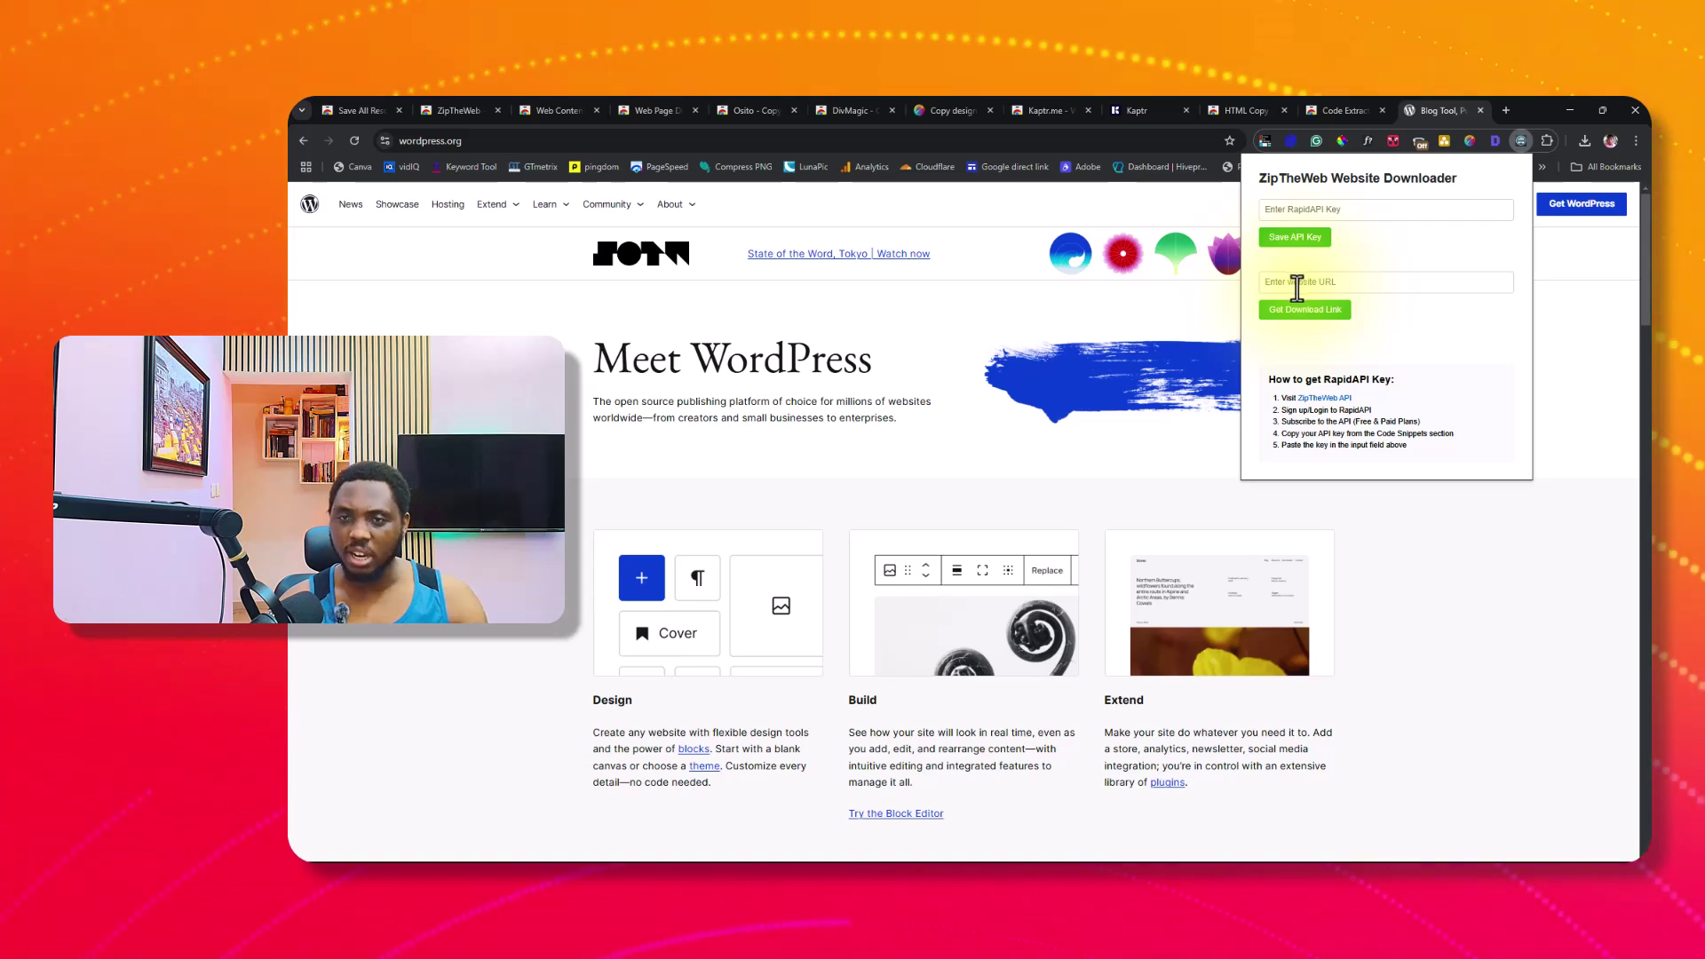
left_click(1326, 398)
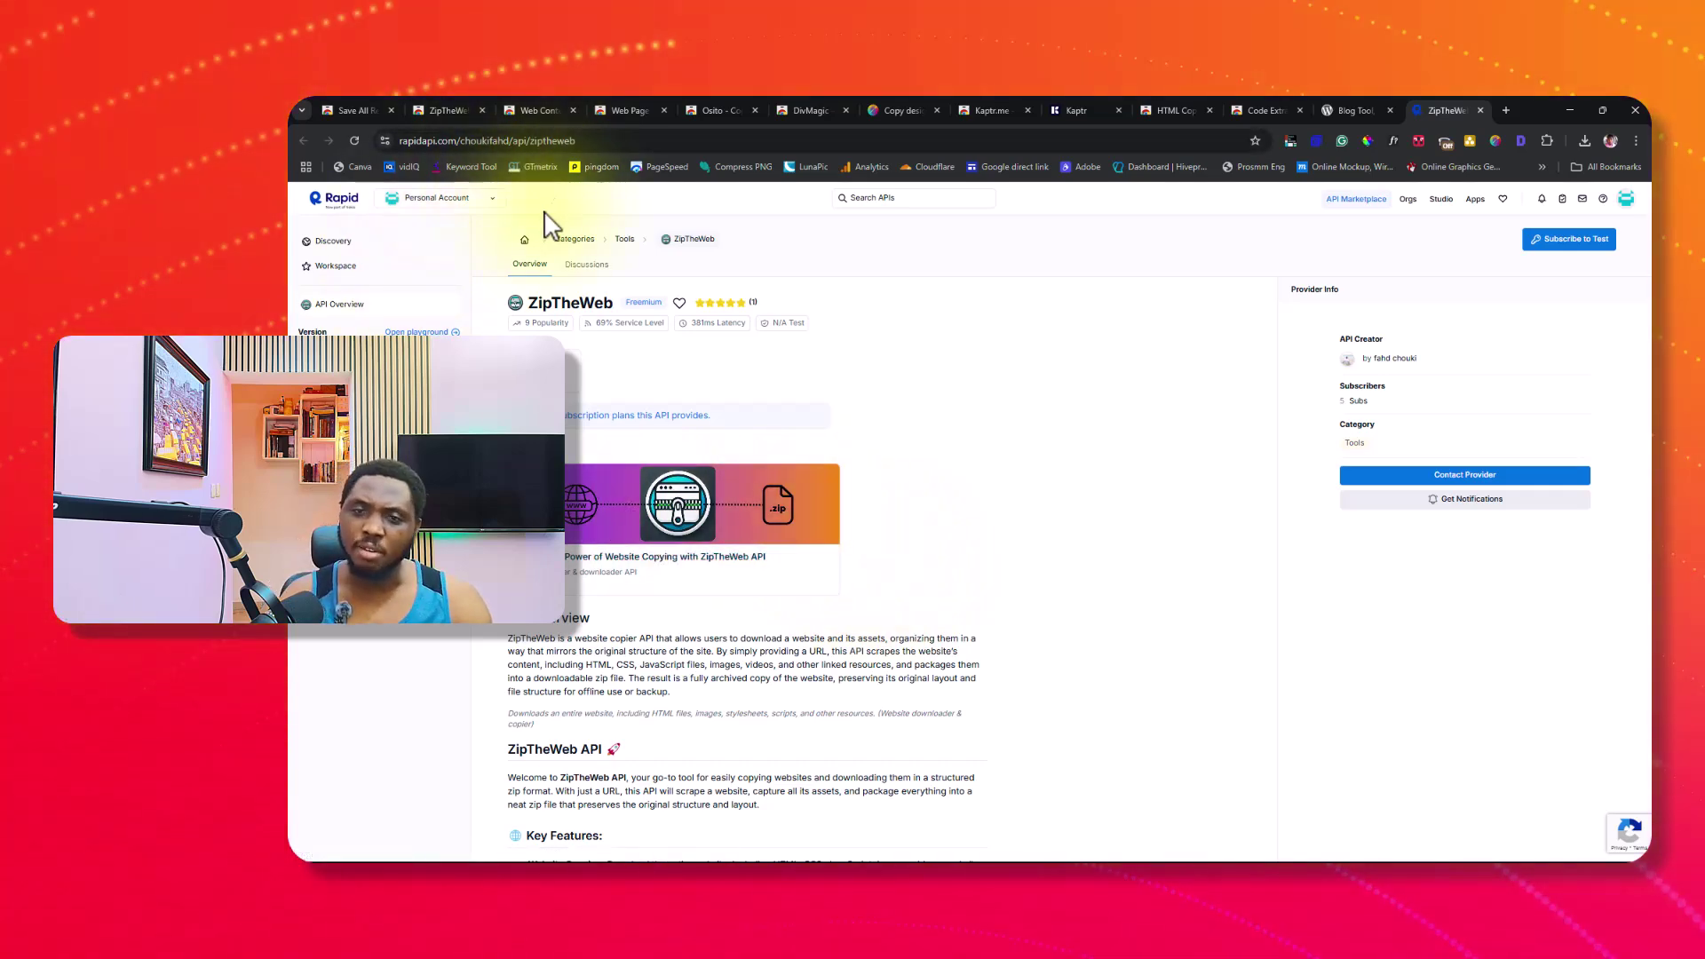
- Review the Web Content Copier store listing, including its overview, features, benefits and privacy details
left_click(533, 108)
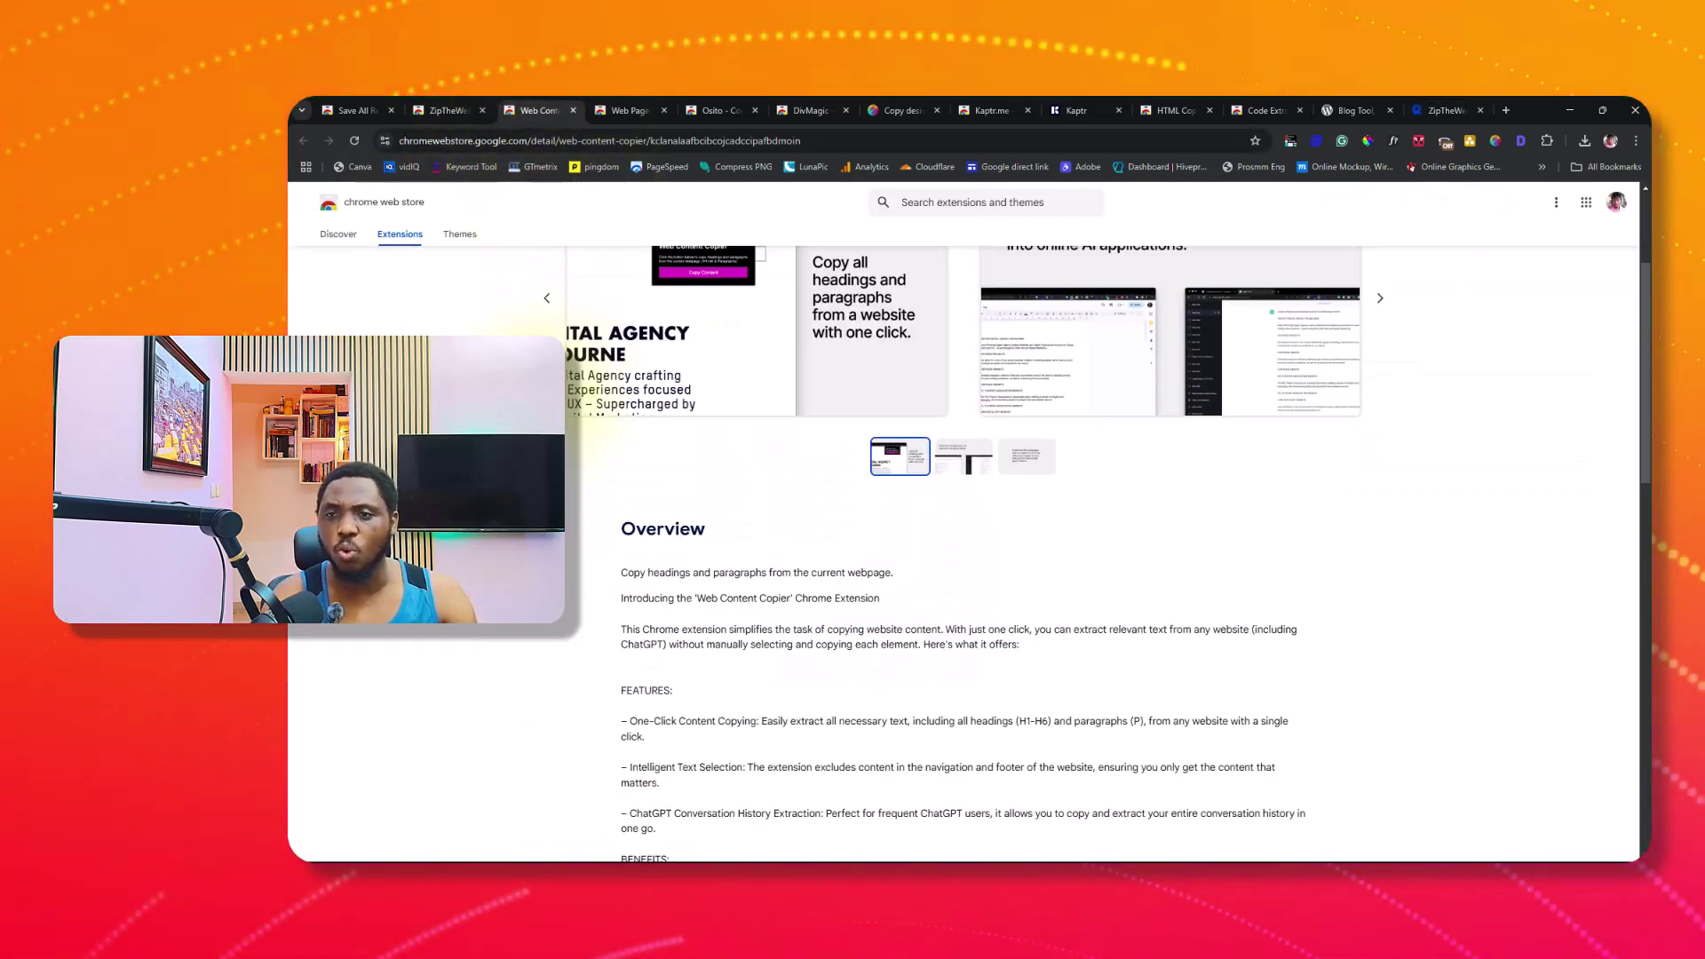
scroll(964, 532, "up", 2)
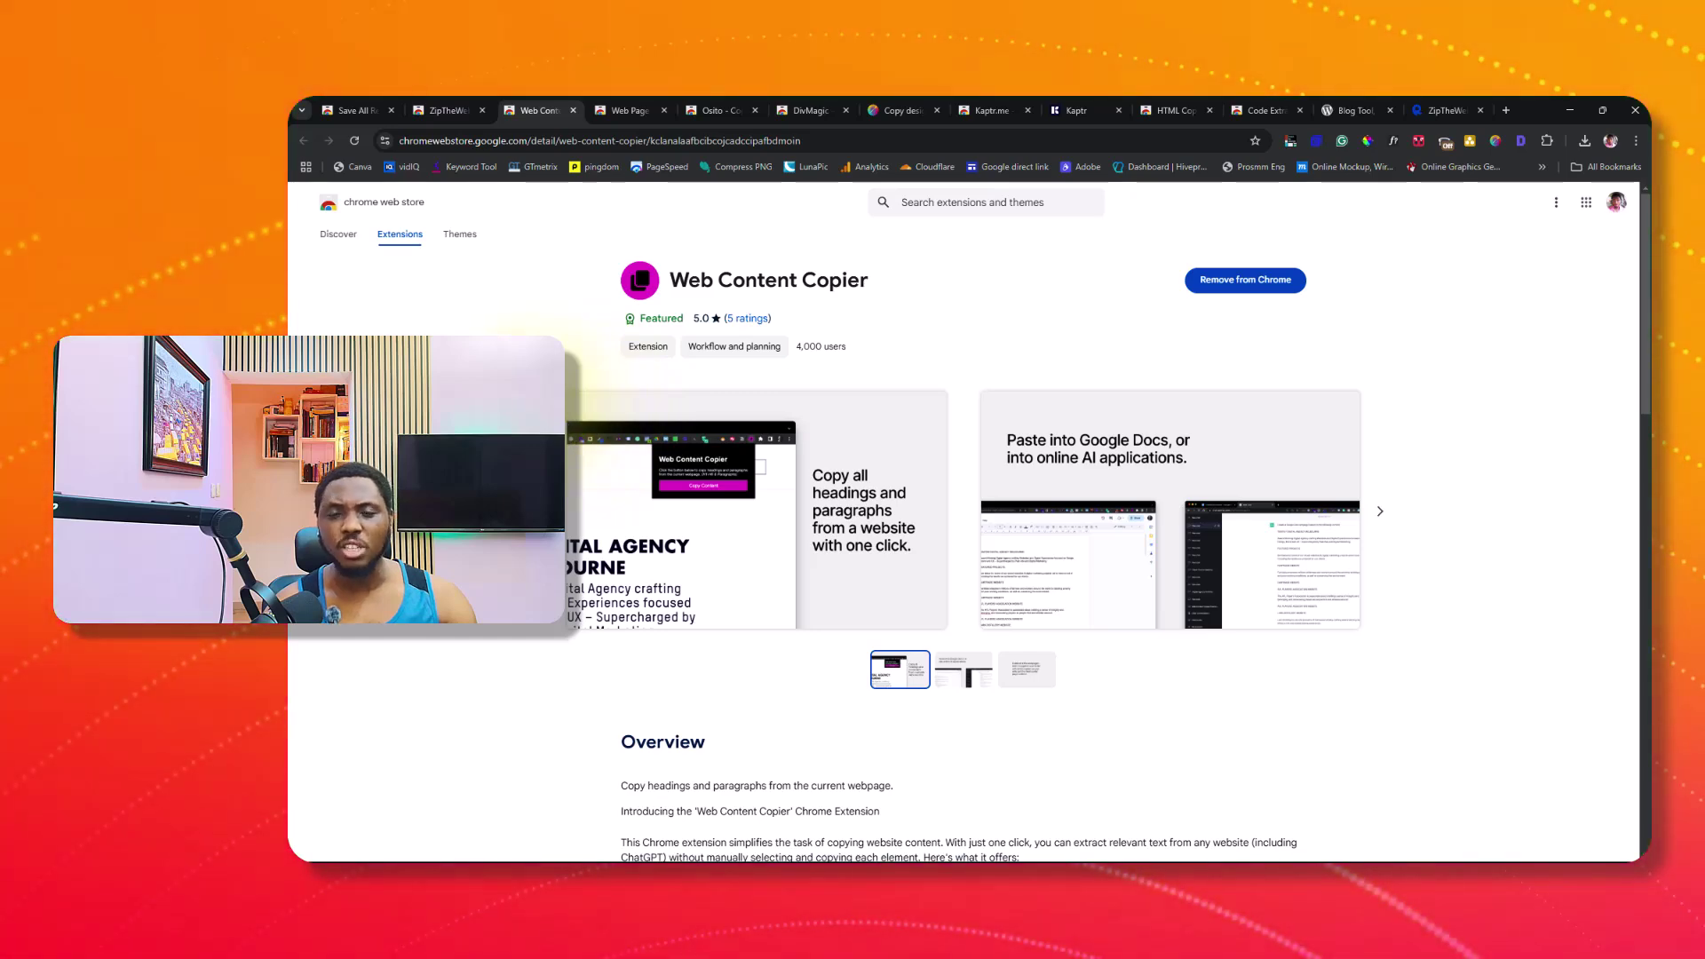
scroll(582, 426, "down", 5)
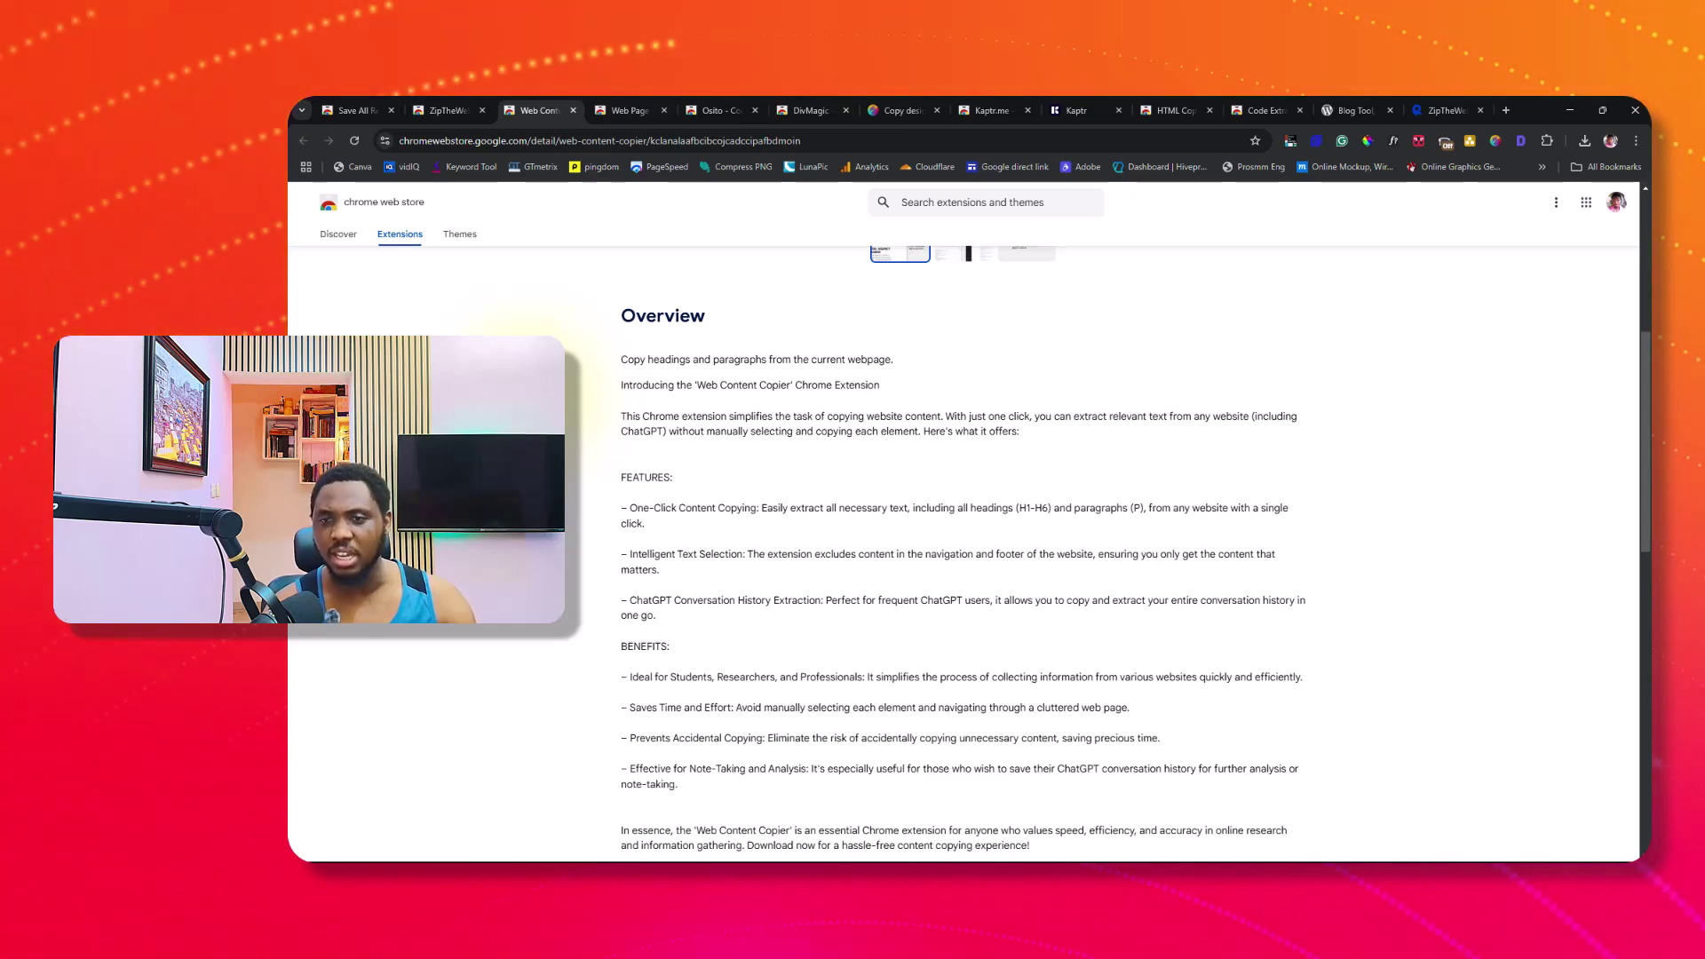
scroll(574, 431, "down", 5)
scroll(575, 431, "down", 4)
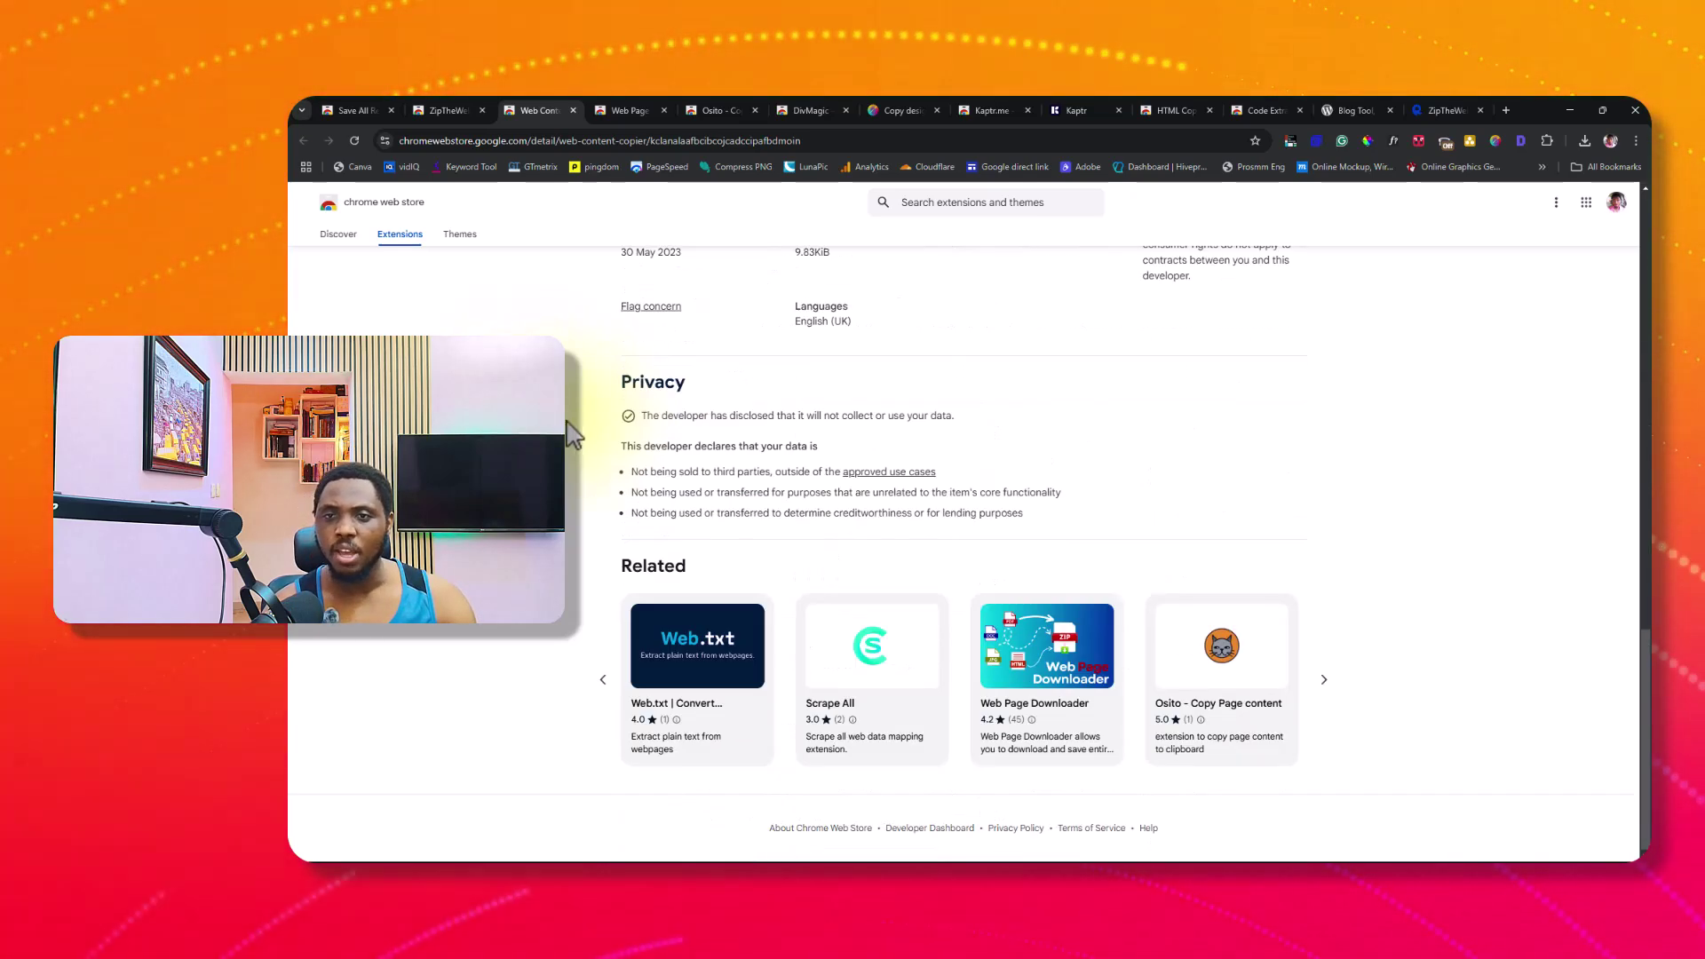
scroll(574, 430, "up", 15)
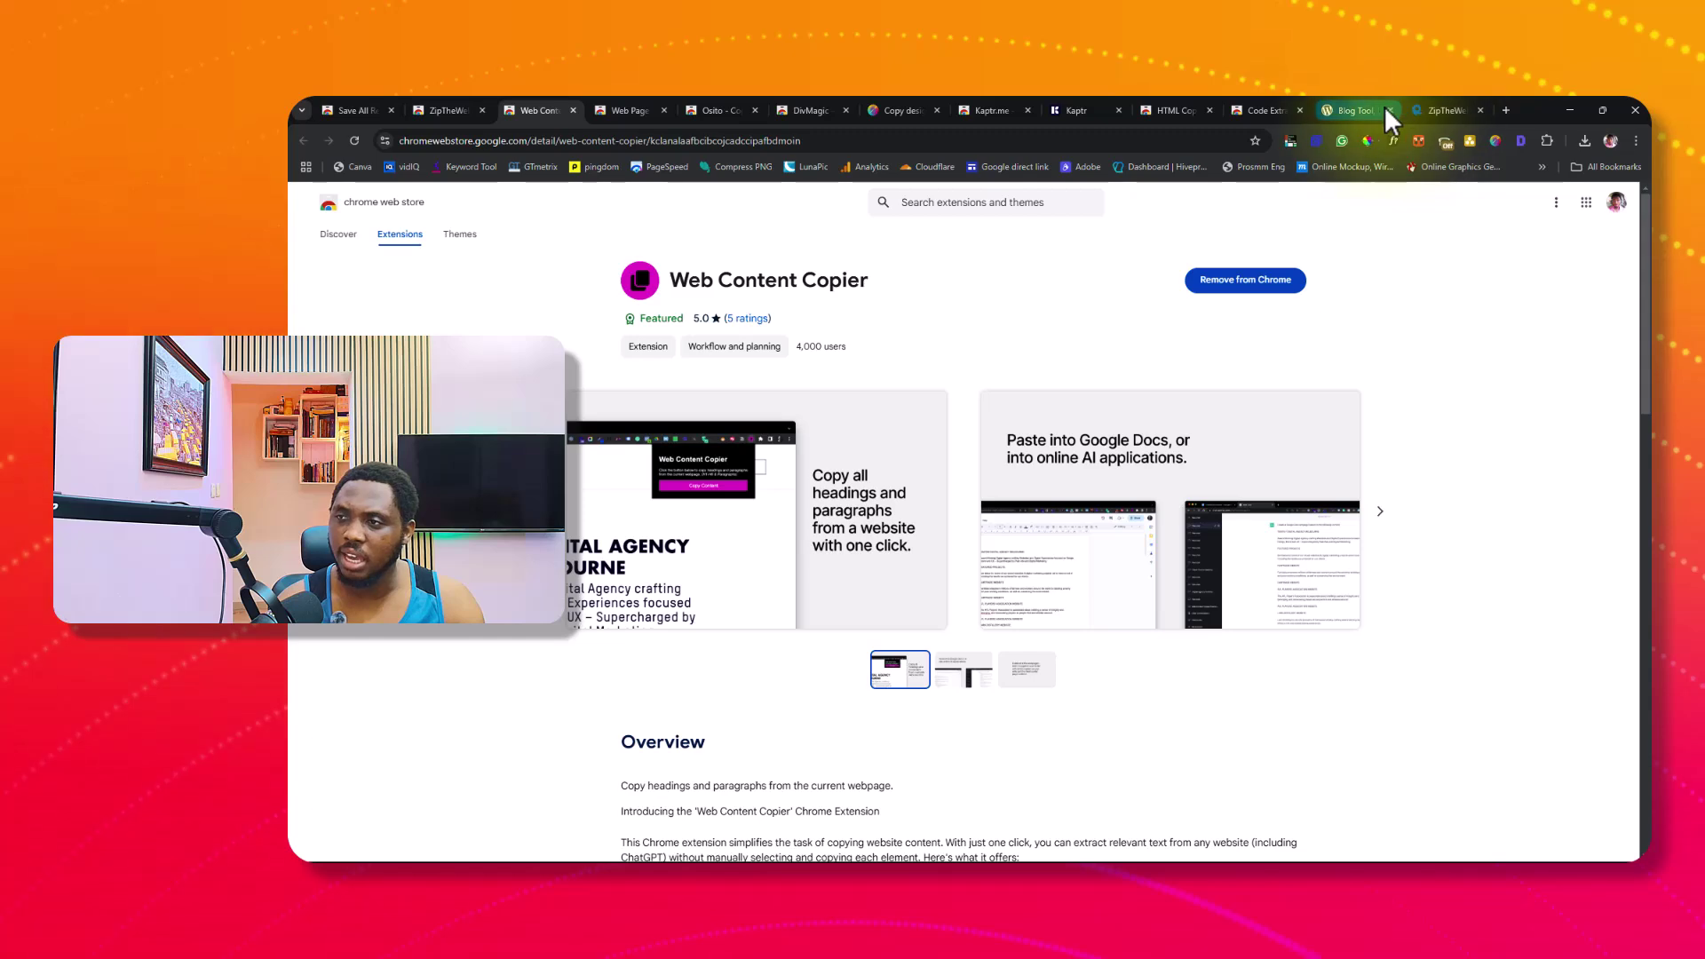
- Copy the wordpress.org page's headings and paragraphs with Web Content Copier and paste the text into the address bar
left_click(1359, 111)
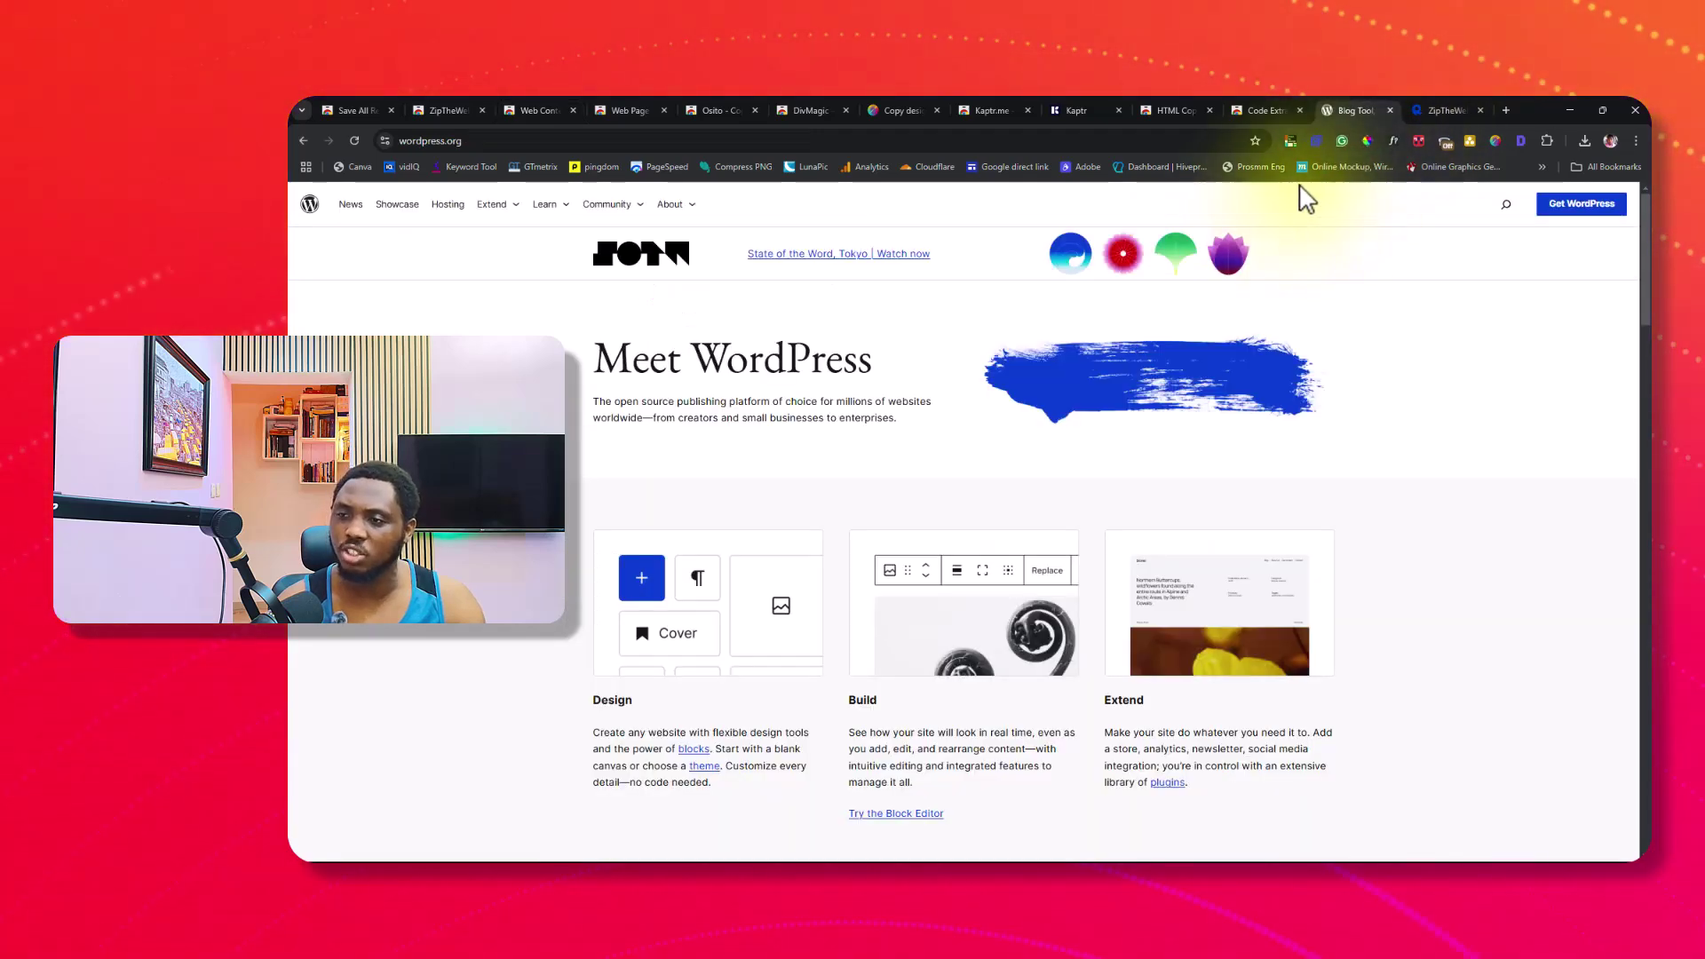
left_click(1548, 140)
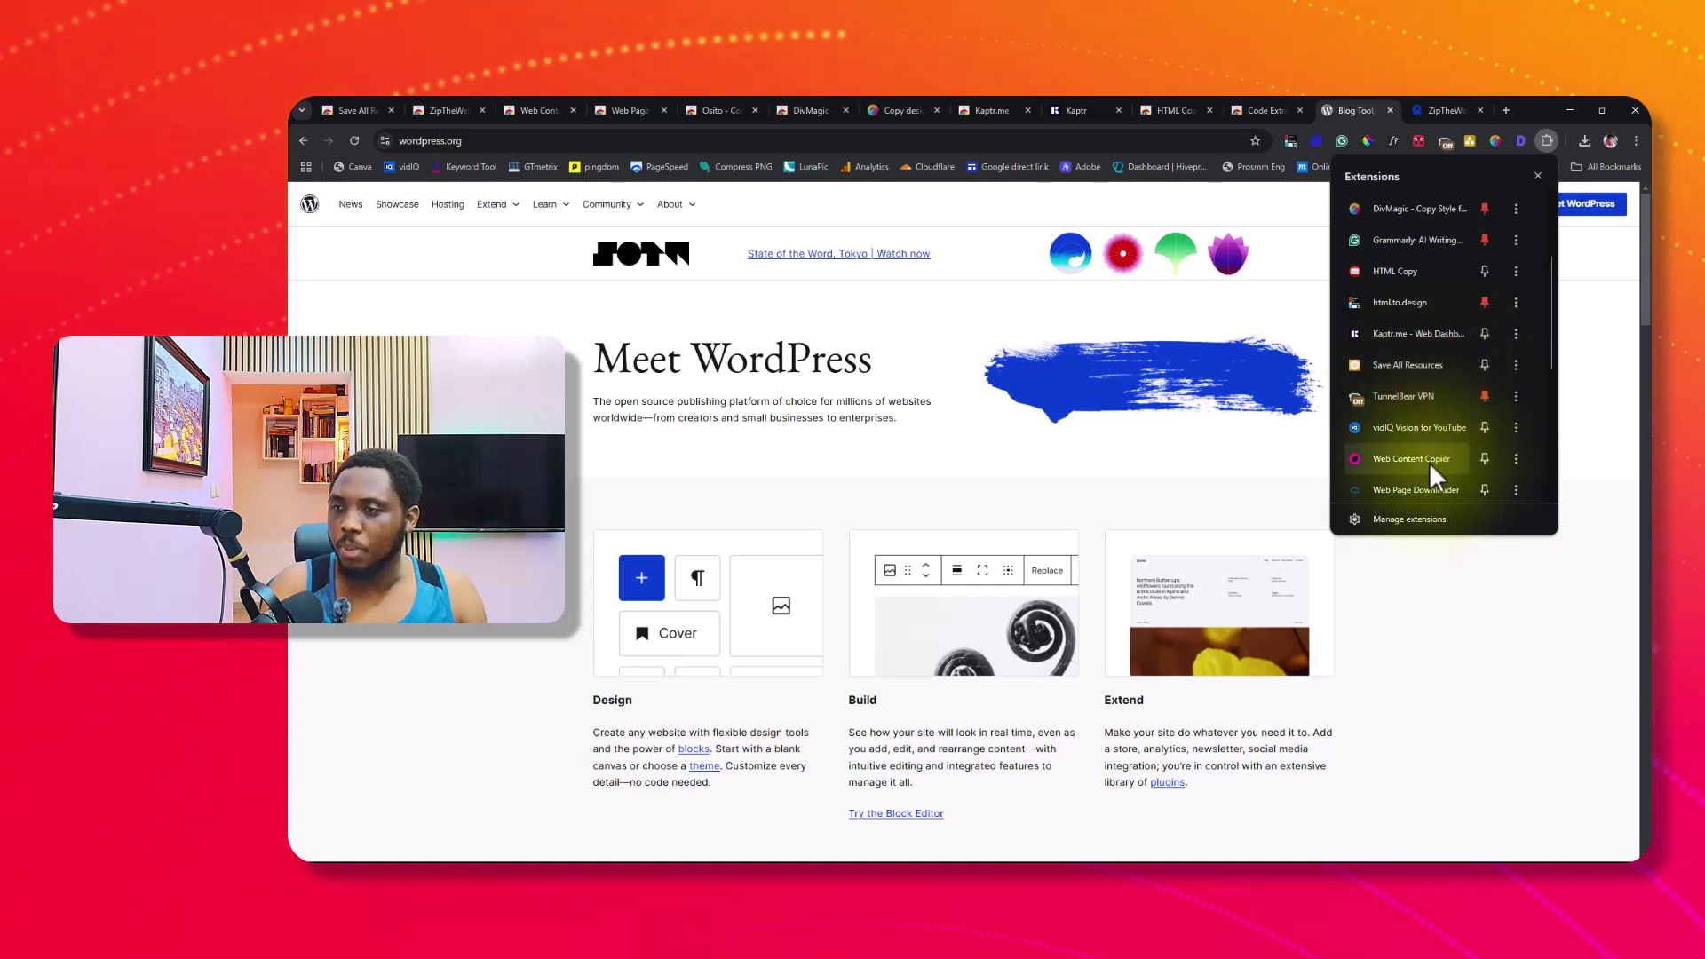
left_click(1393, 462)
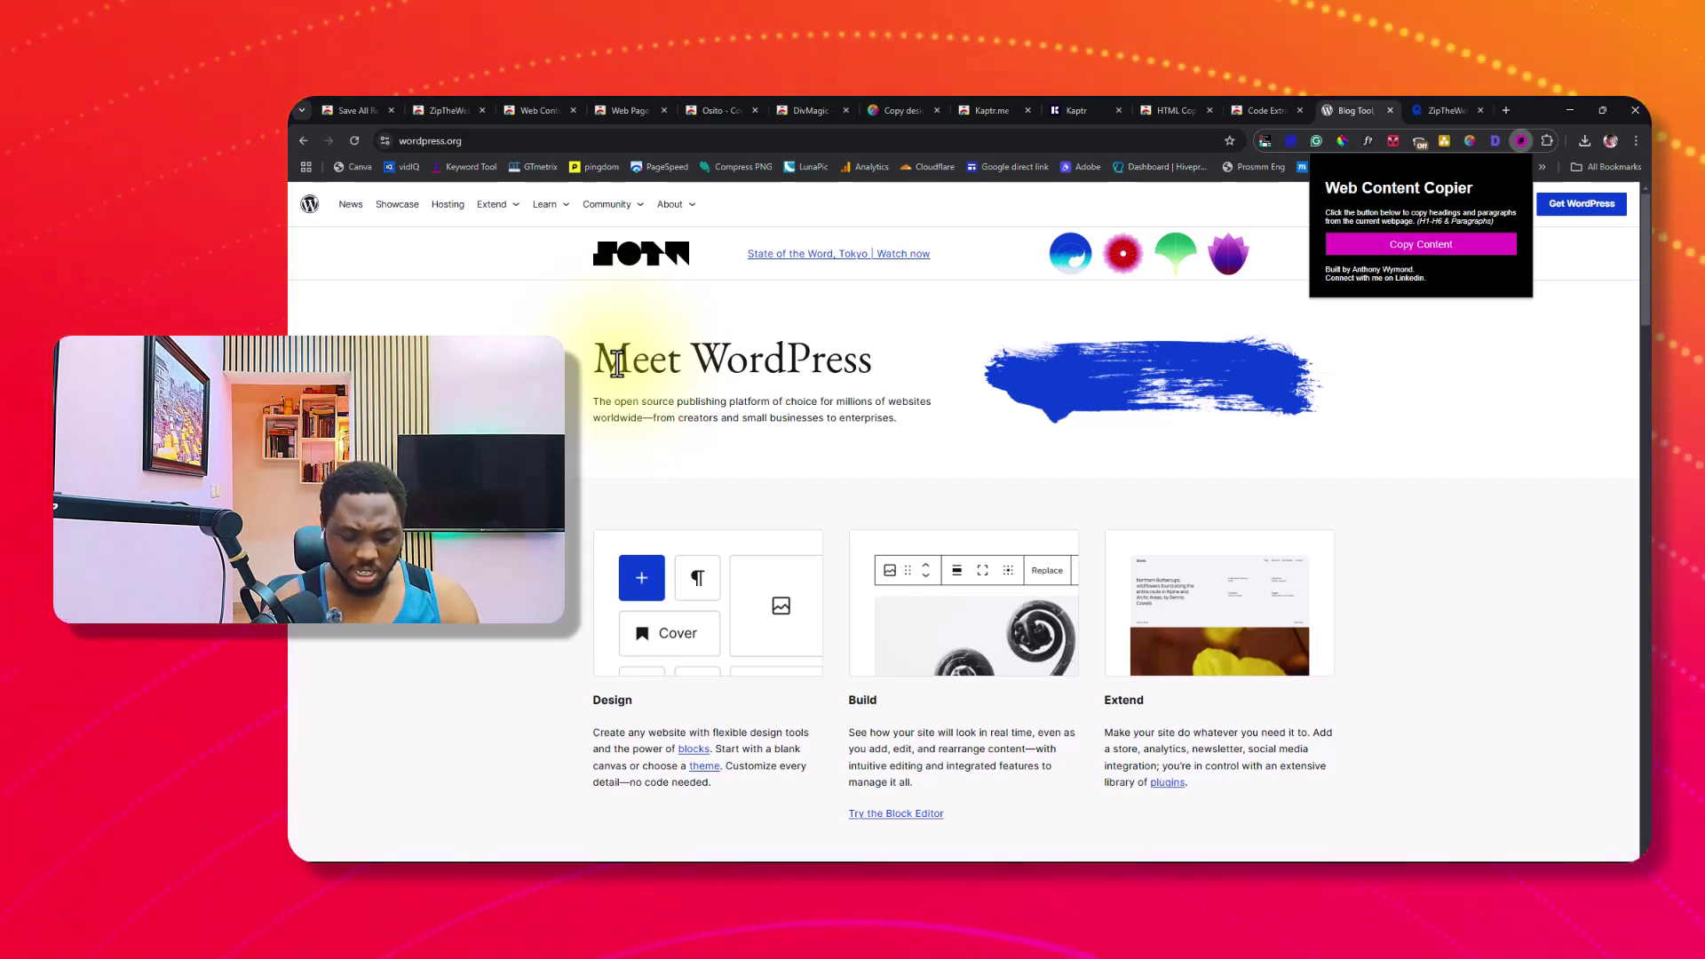
left_click(468, 141)
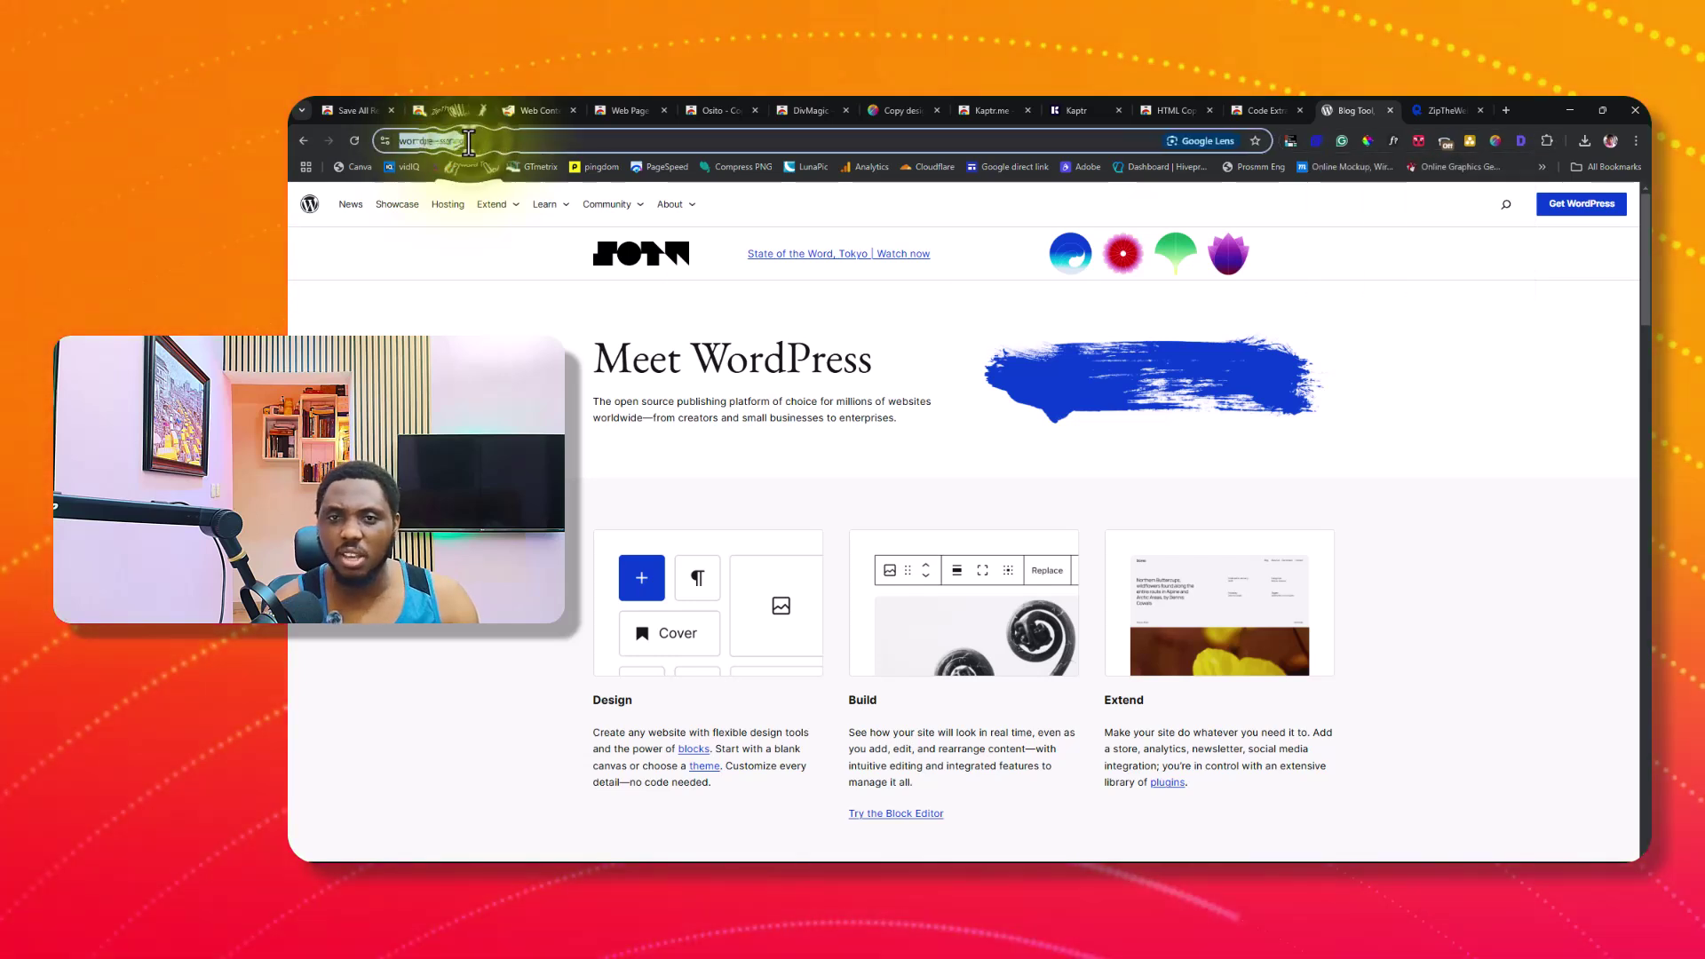
key("ctrl+v")
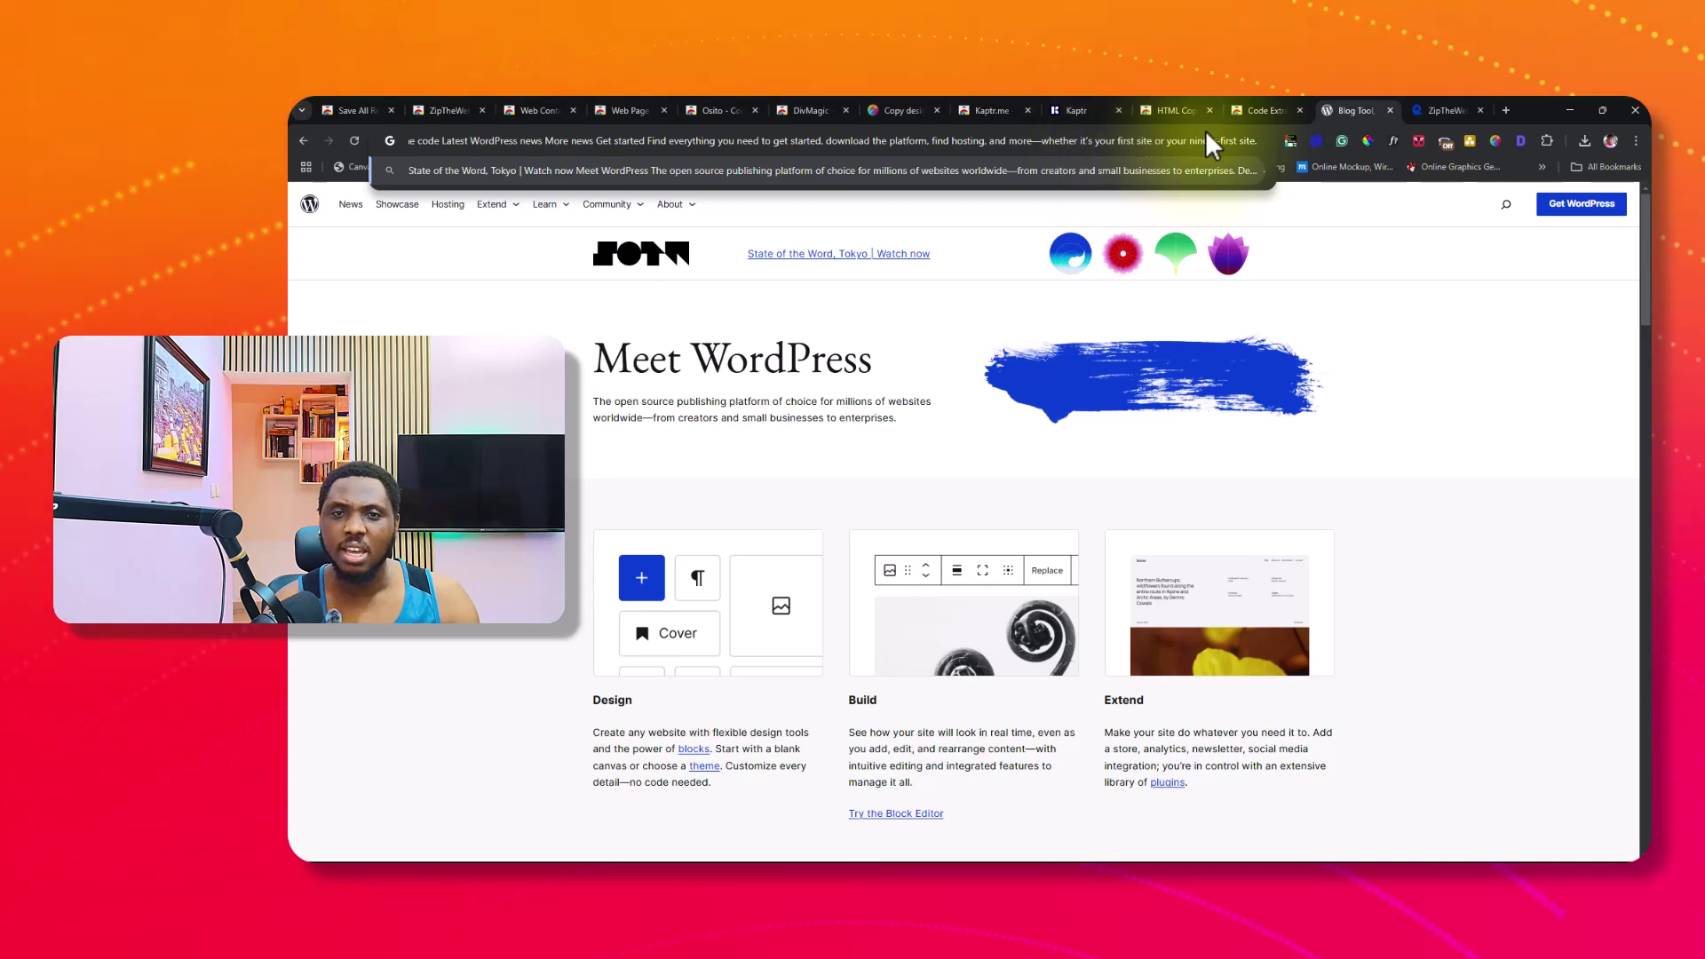
left_click_drag(1255, 140, 364, 169)
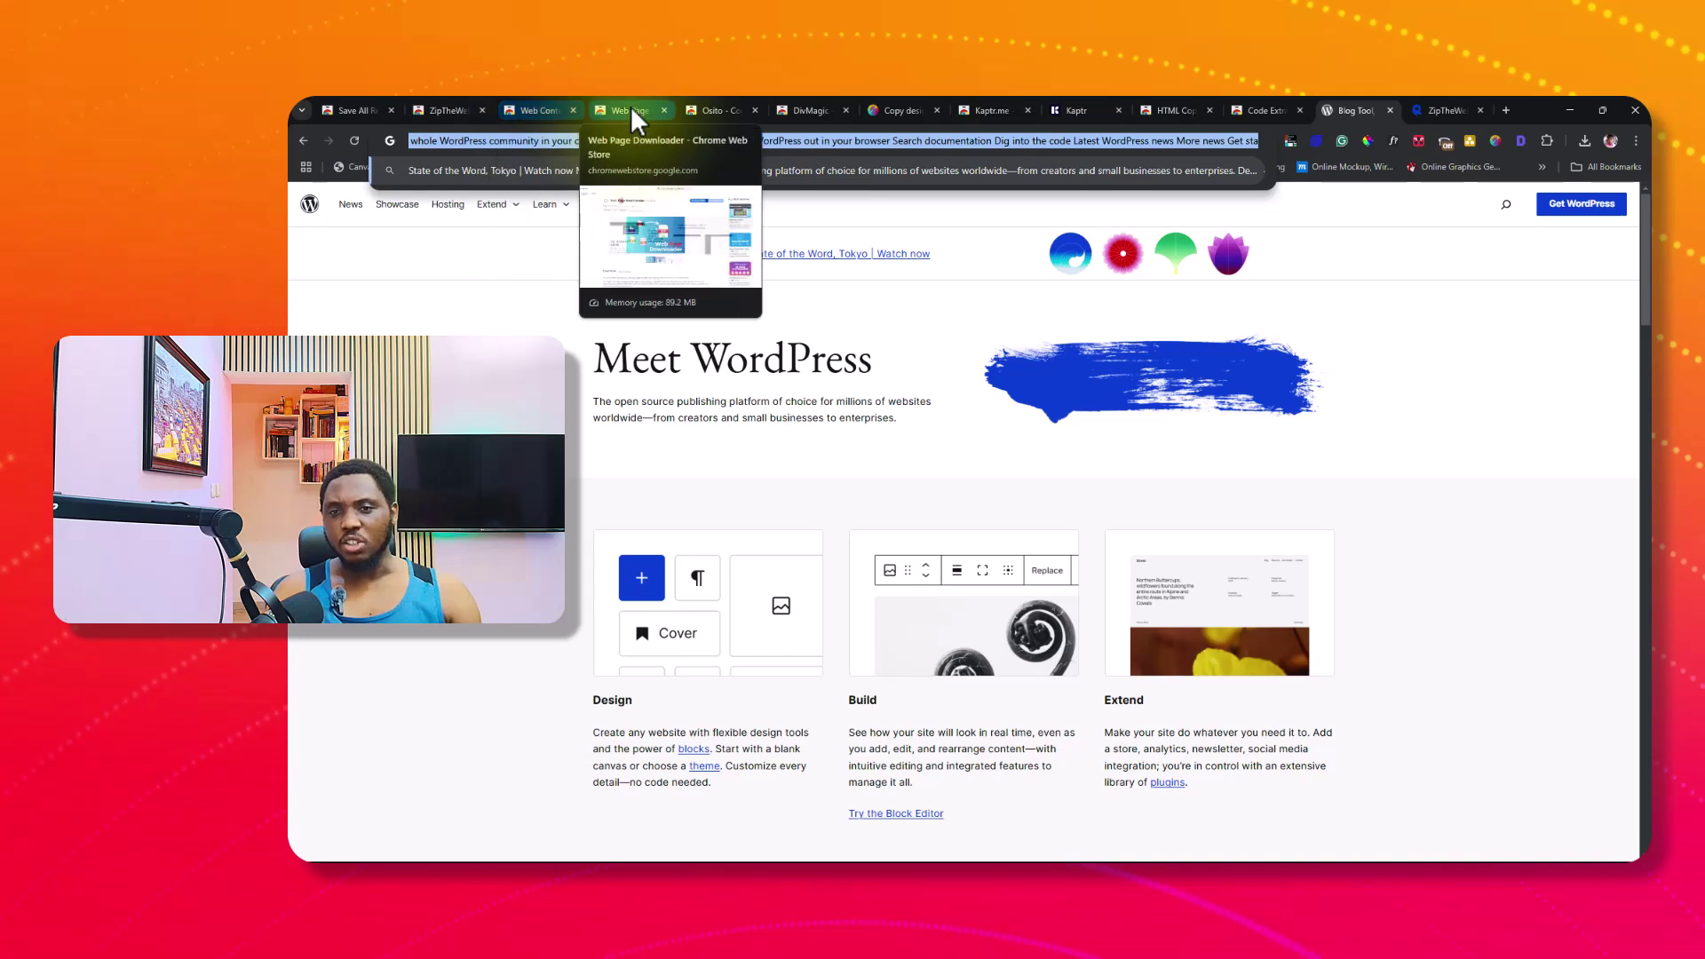
- Download the wordpress.org page with the Web Page Downloader extension, including HTML, images, assets and documents
left_click(630, 108)
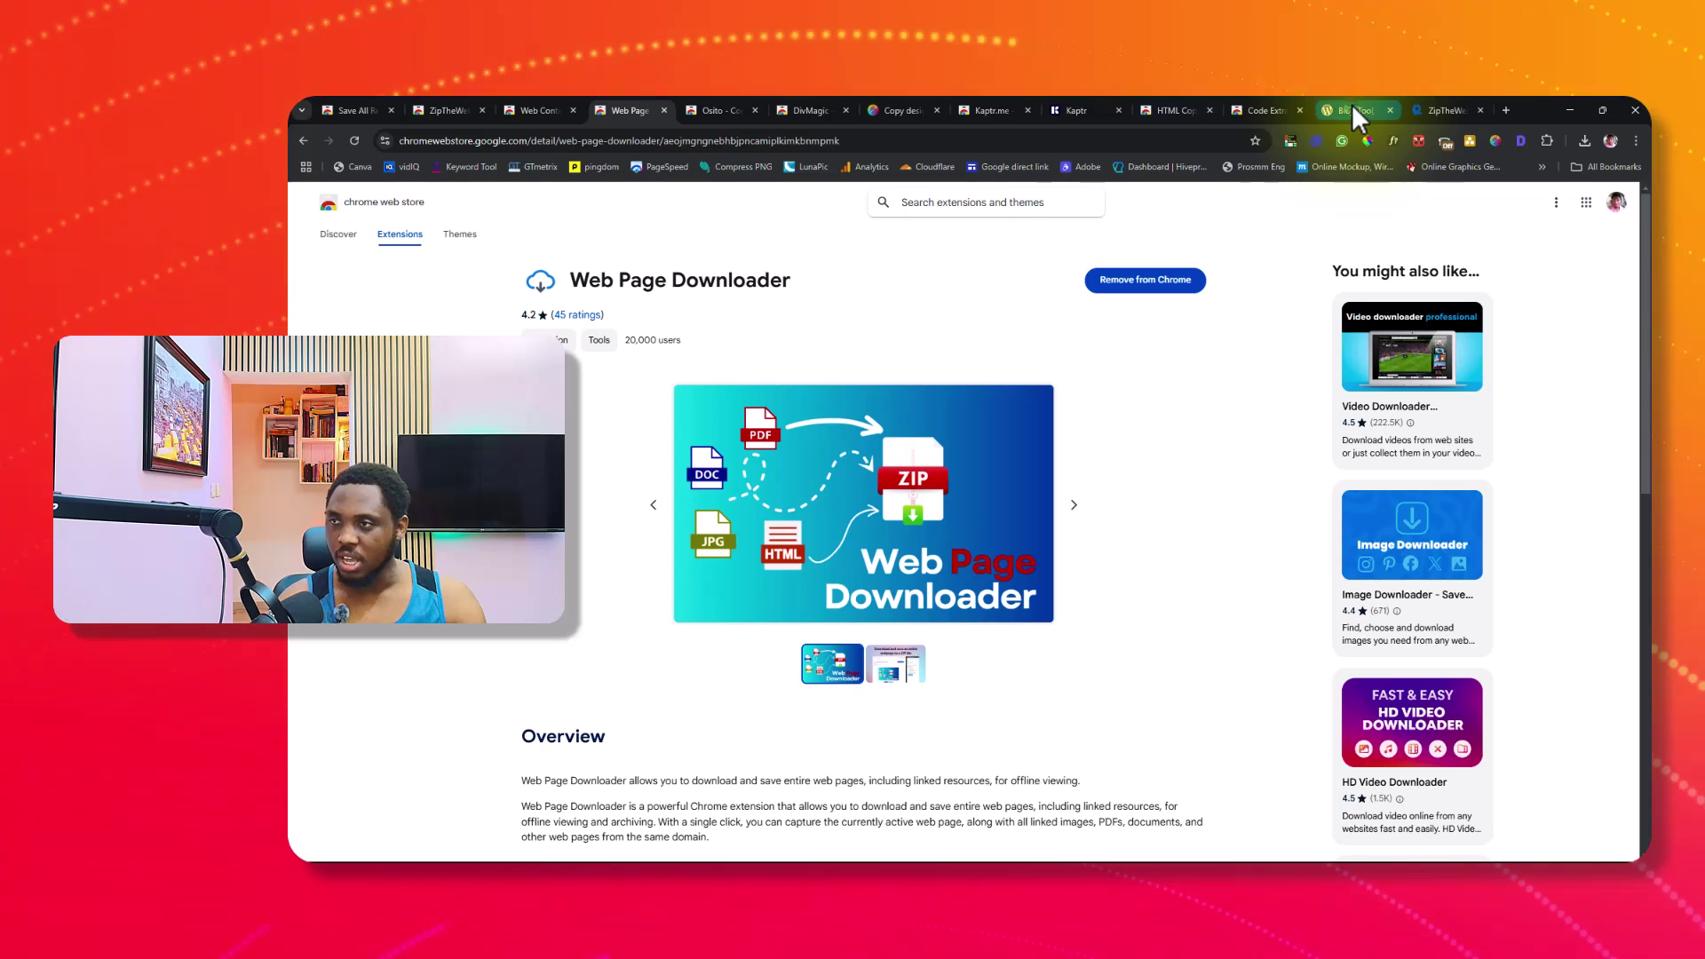
left_click(1351, 107)
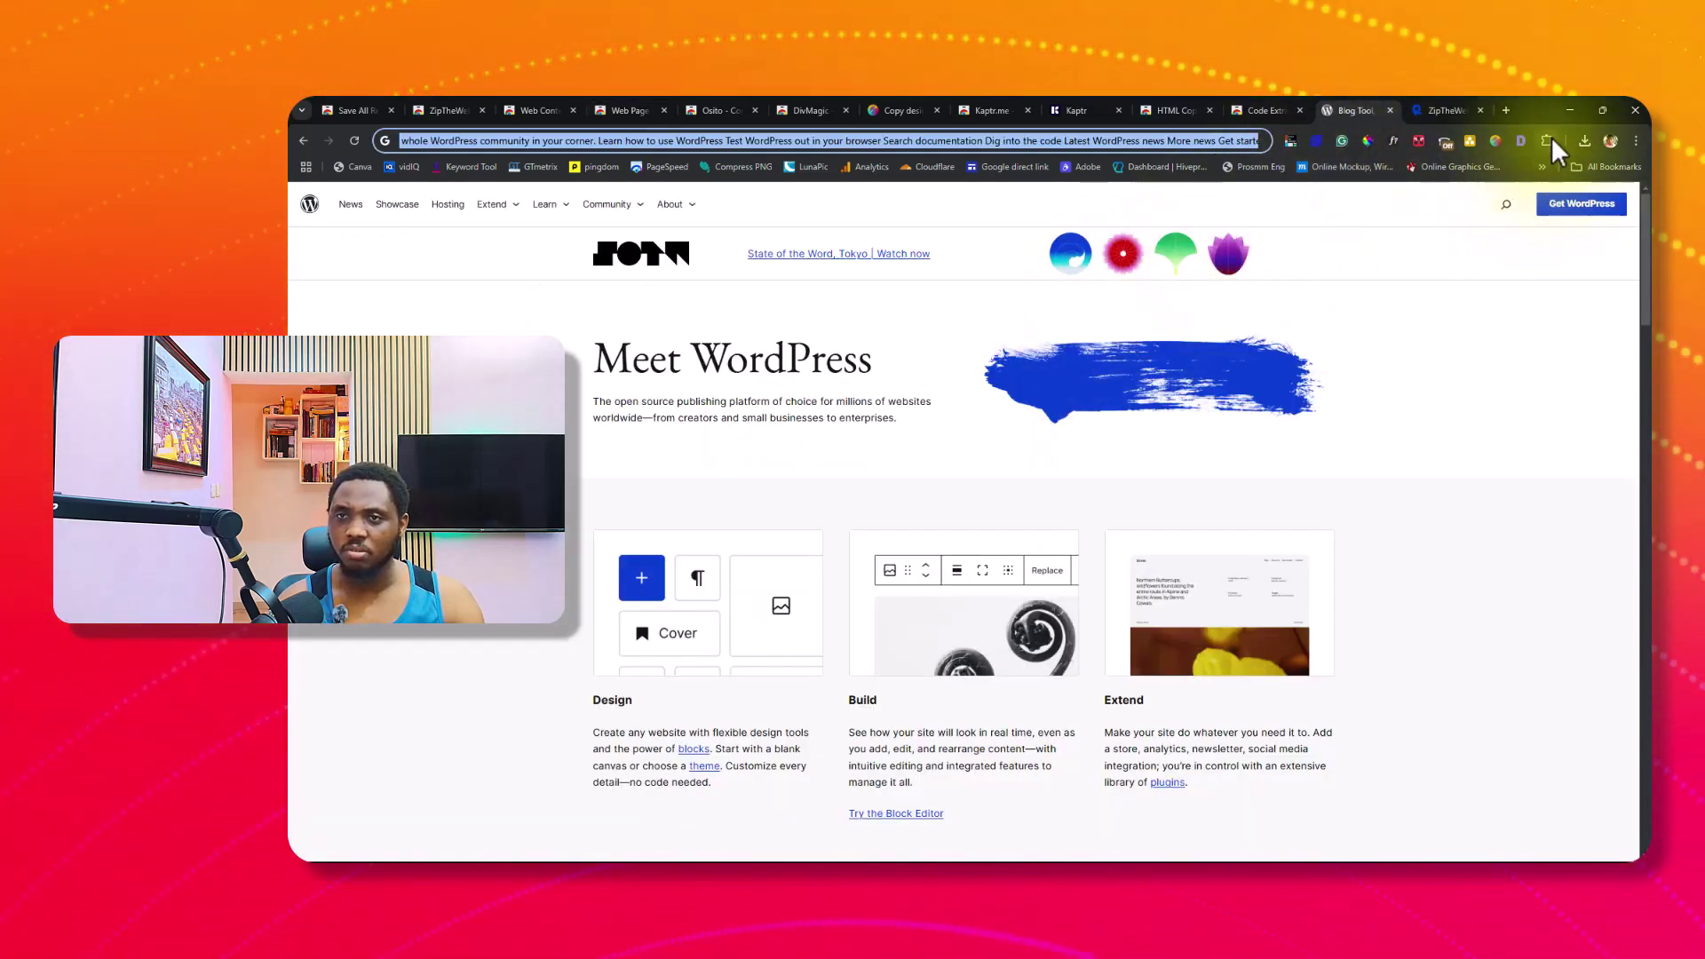
left_click(1550, 136)
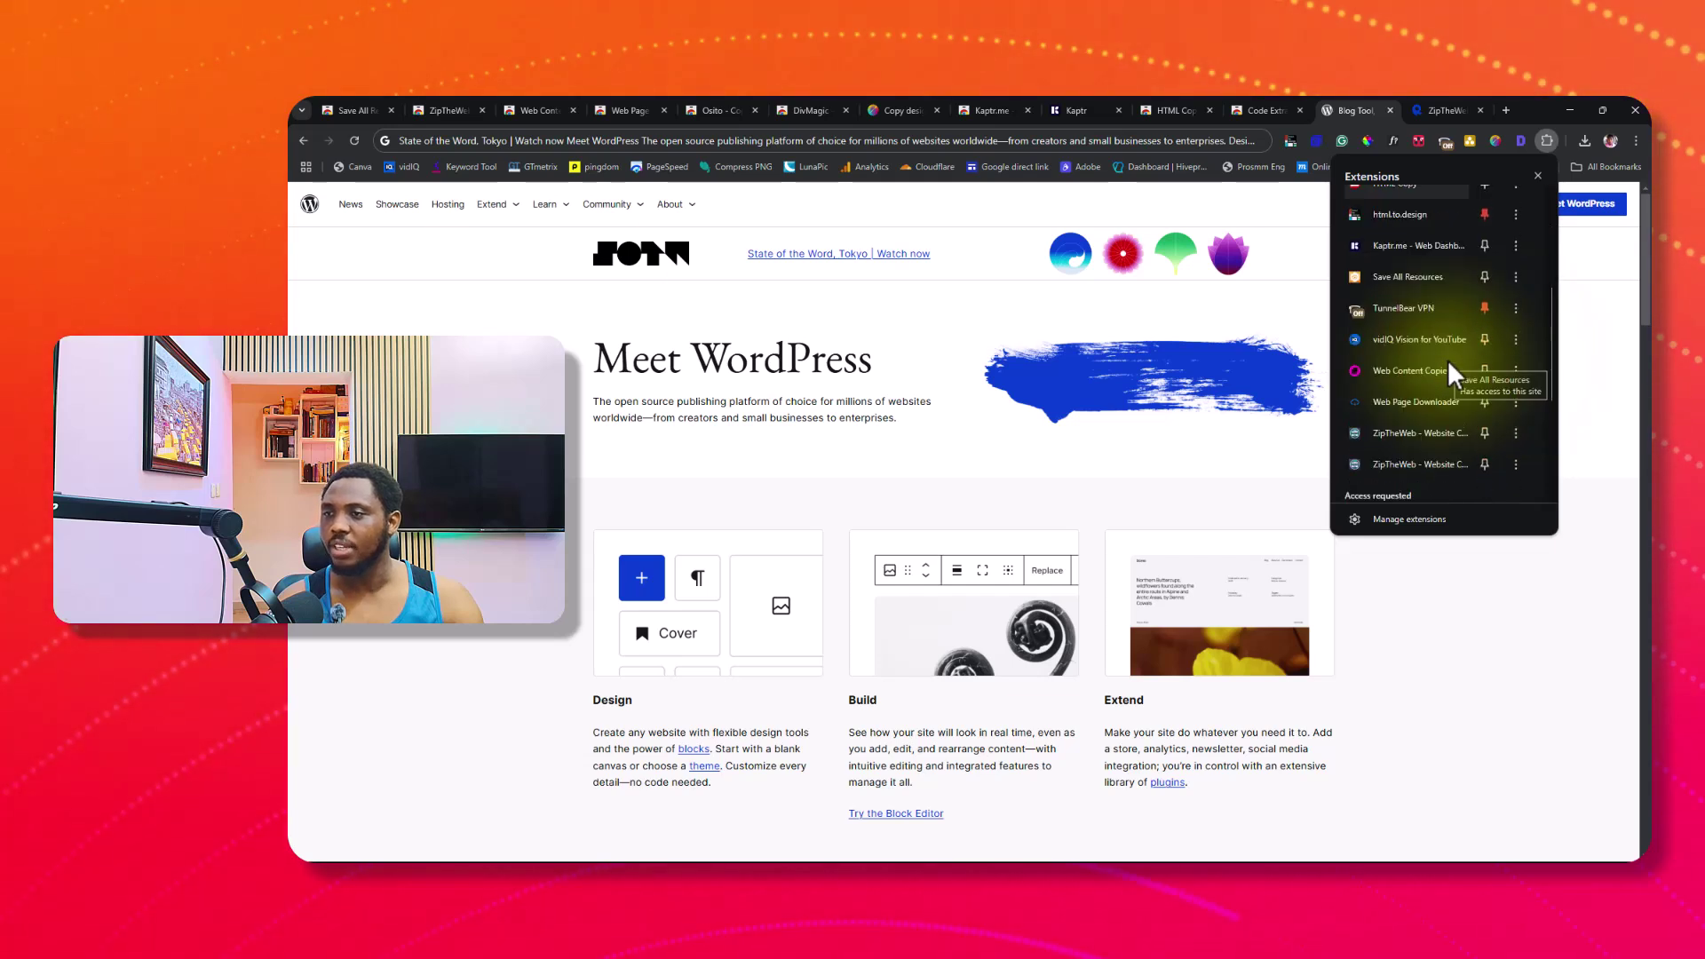
left_click(1415, 406)
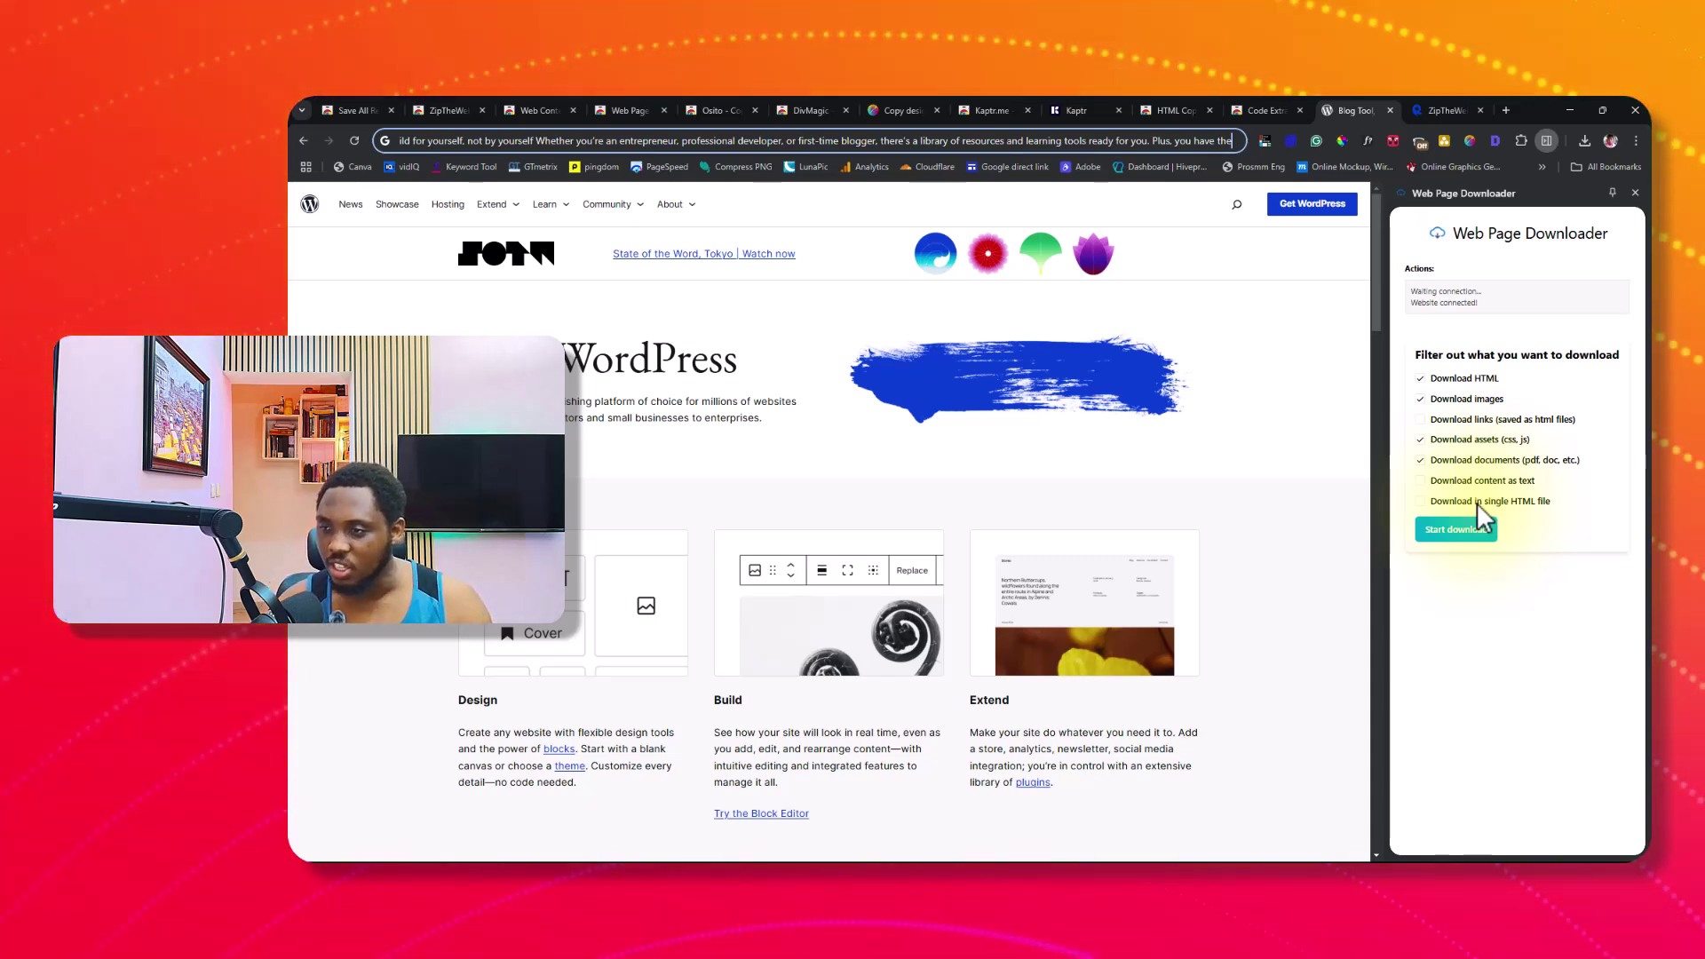
left_click(1467, 531)
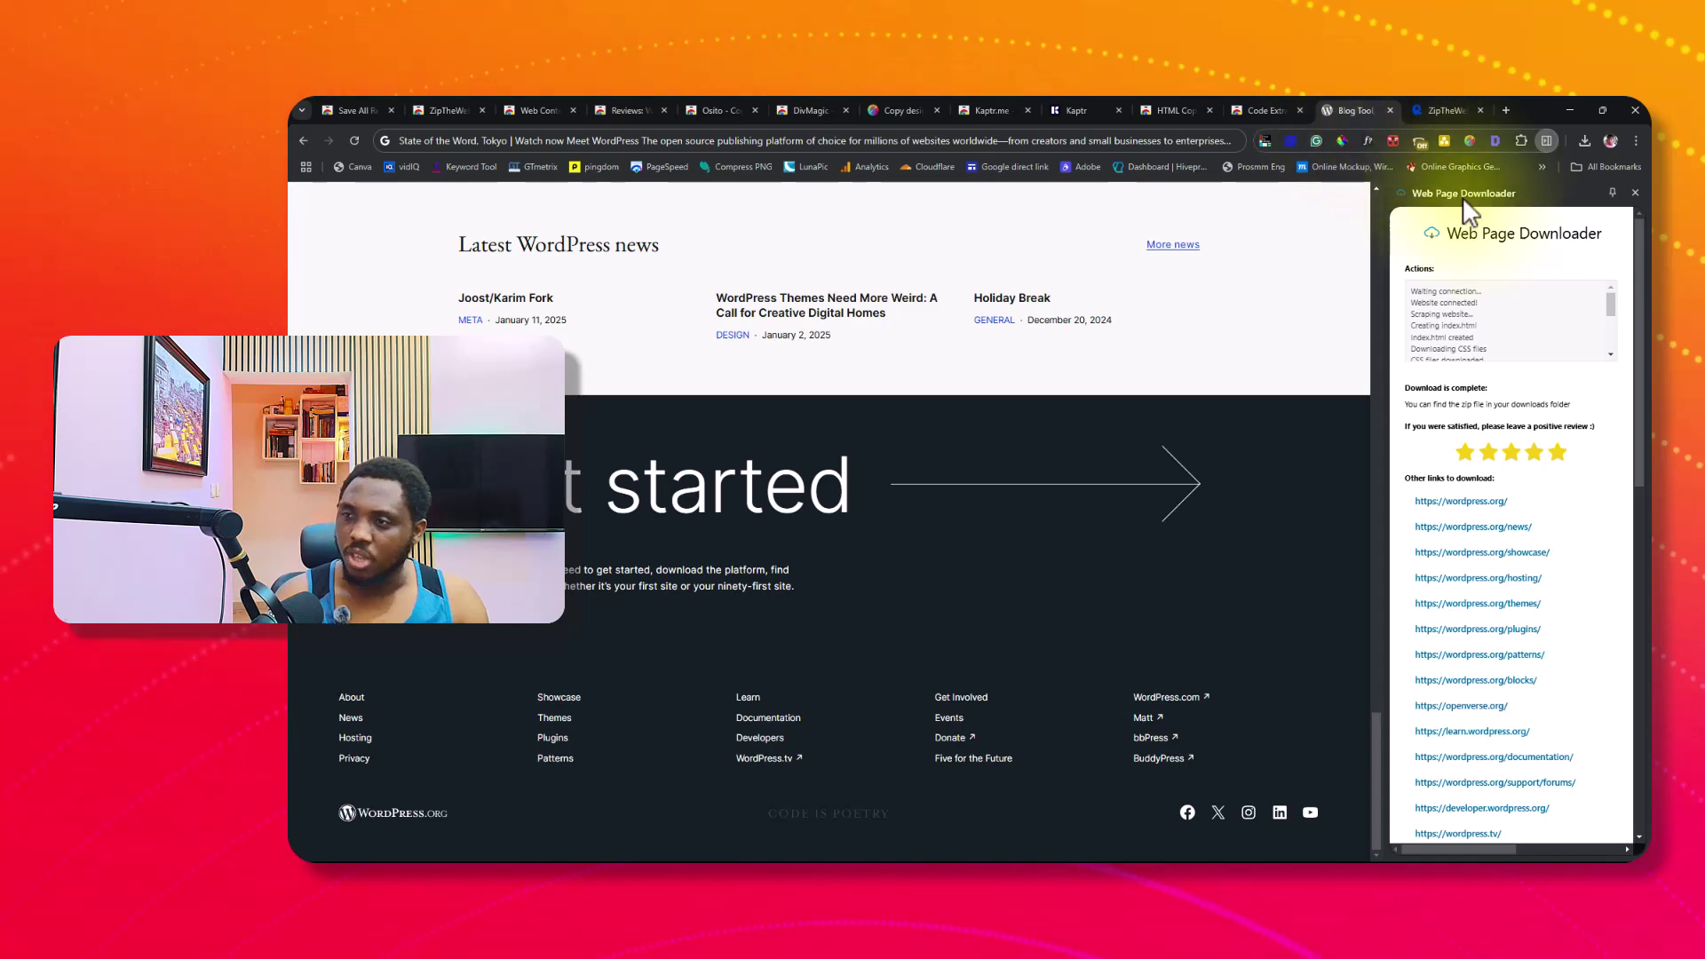
- Check the recent downloads for the zip file, look through the other downloadable links, and close Web Page Downloader
left_click(1582, 140)
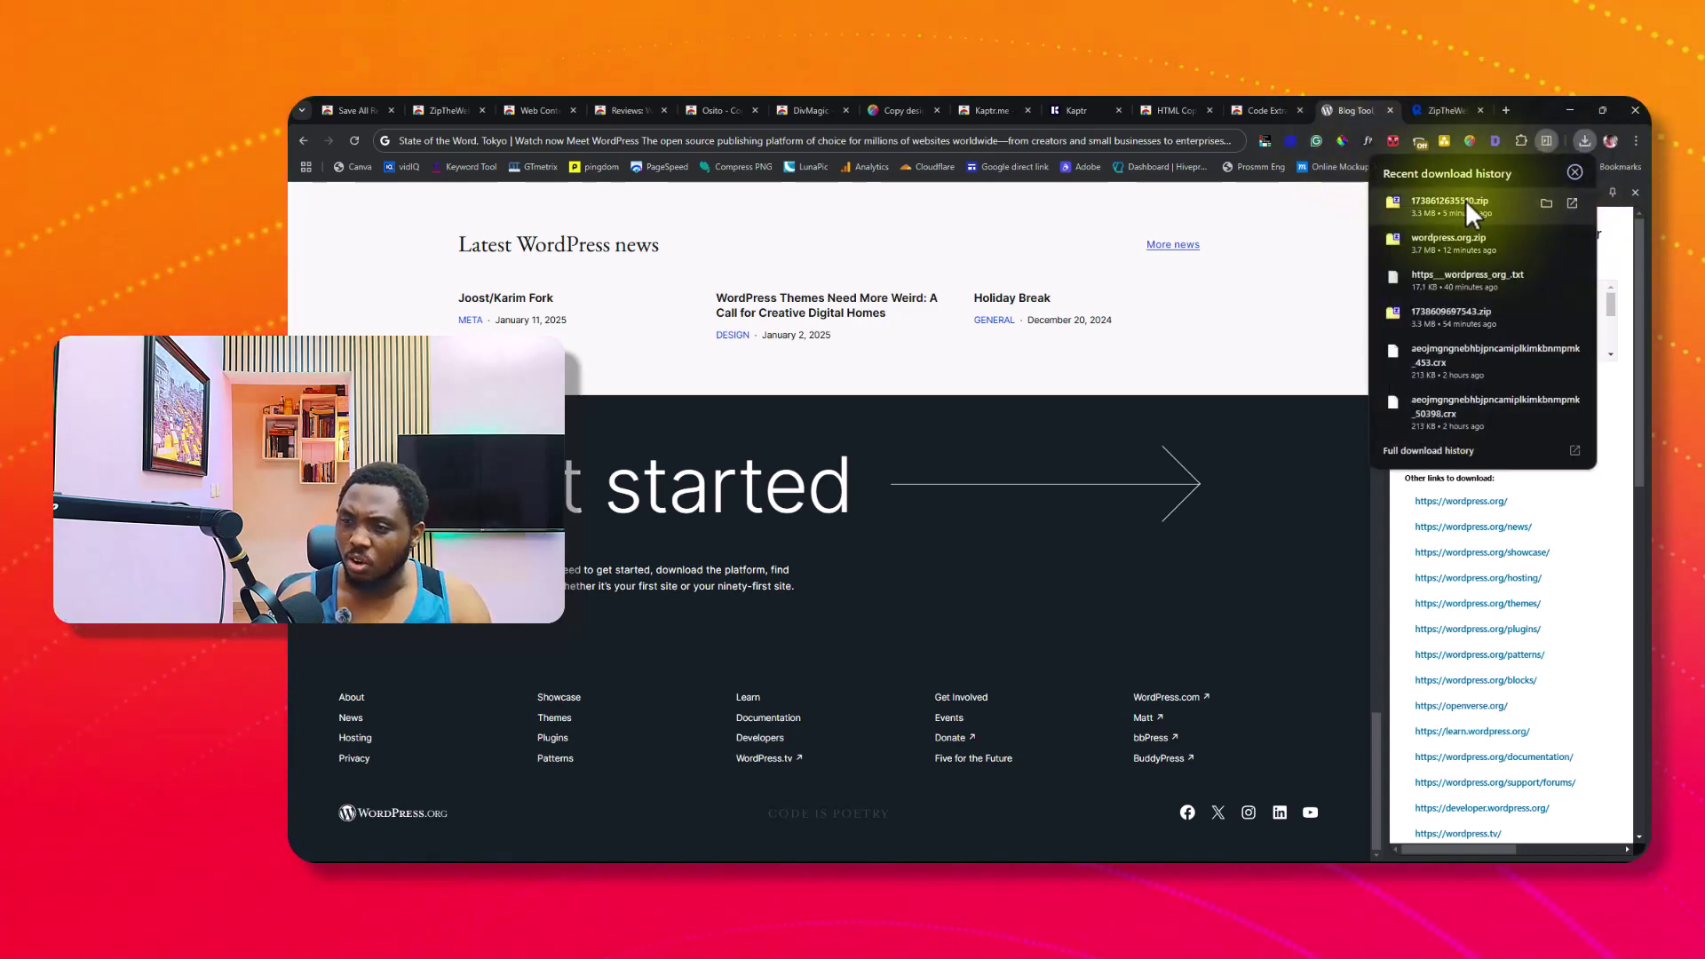
left_click(1625, 480)
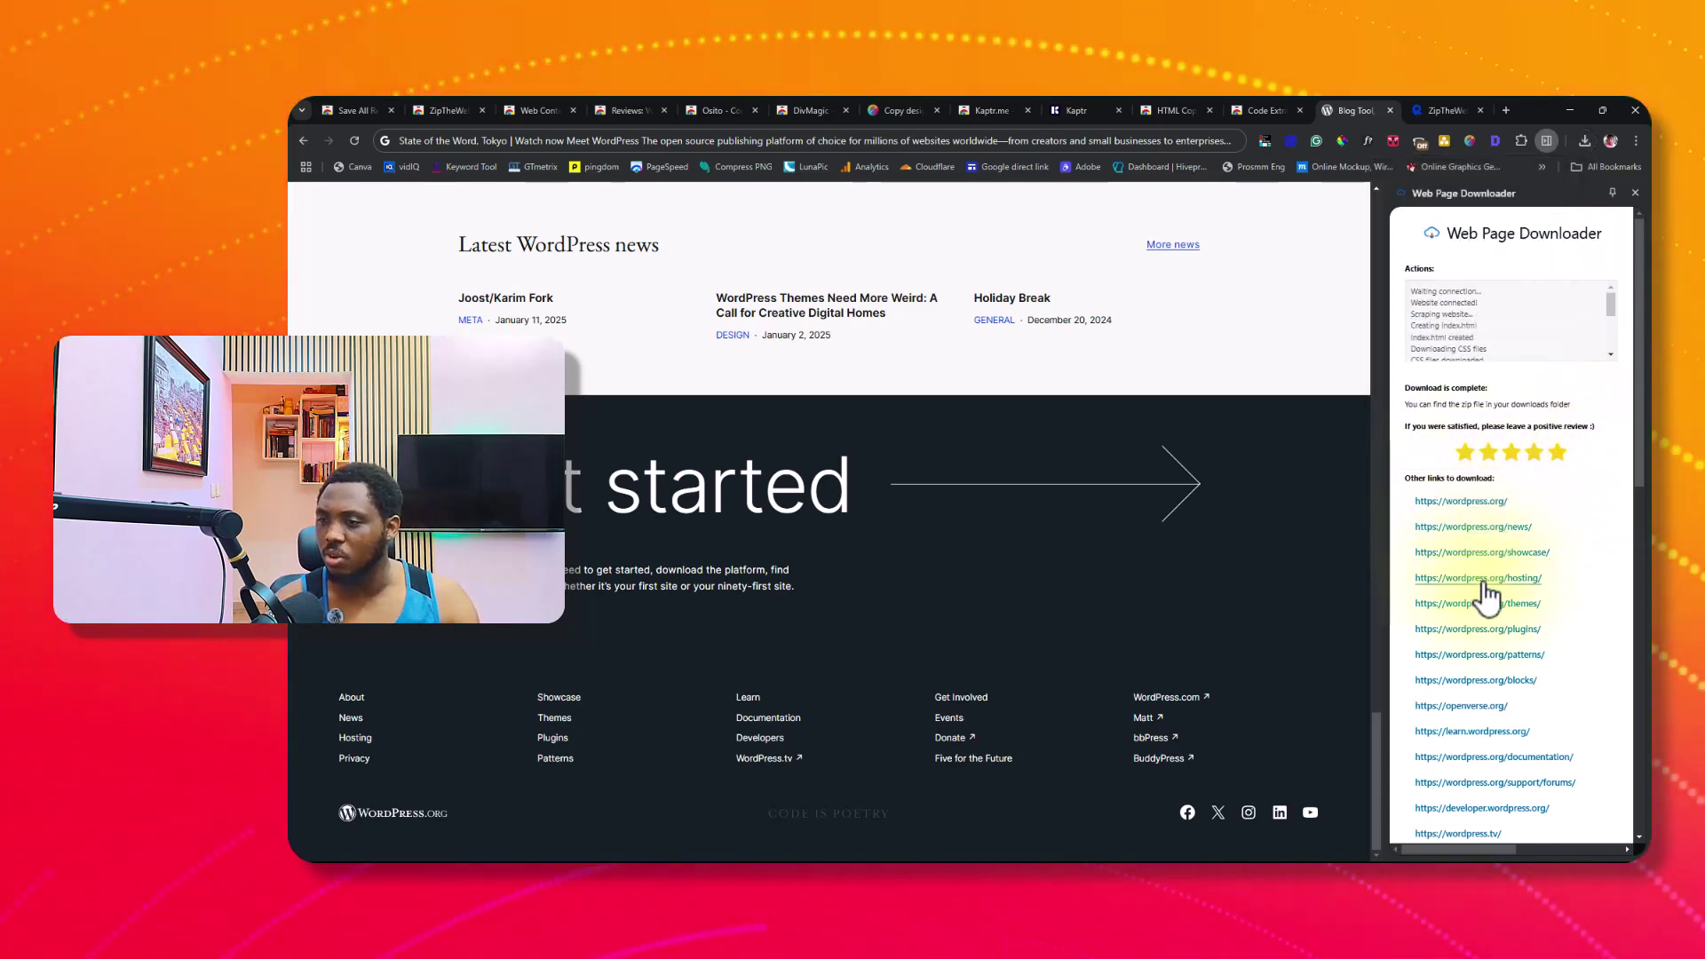
scroll(1484, 609, "down", 5)
scroll(1485, 624, "down", 3)
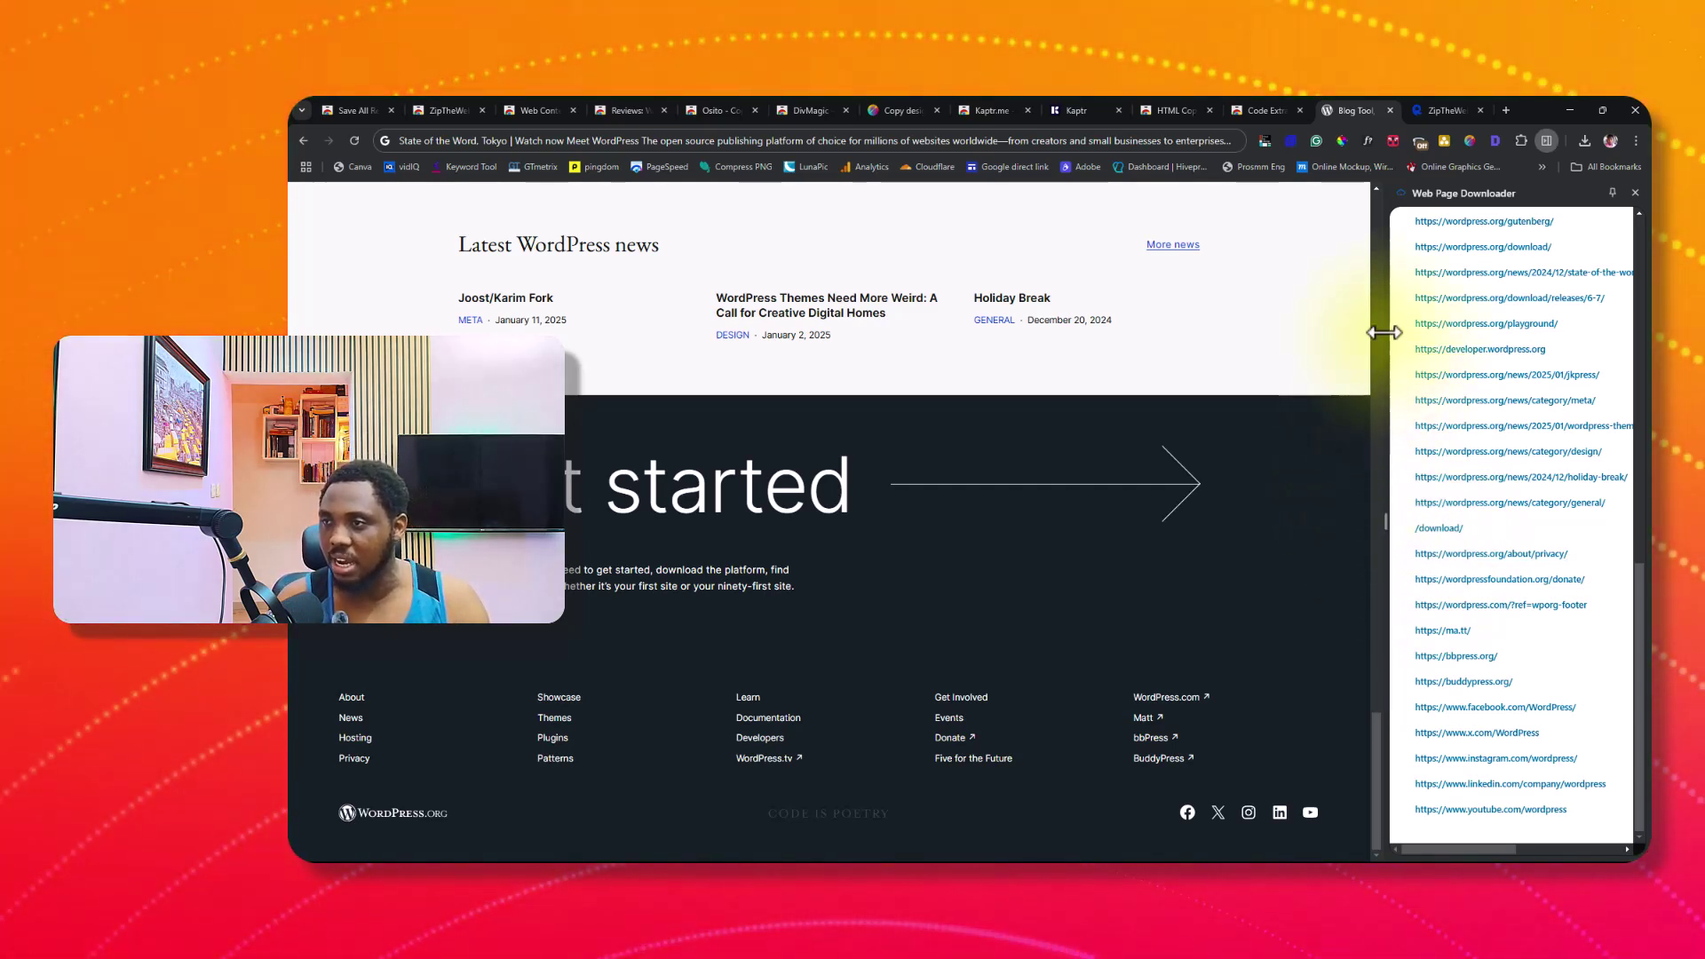
left_click(1633, 193)
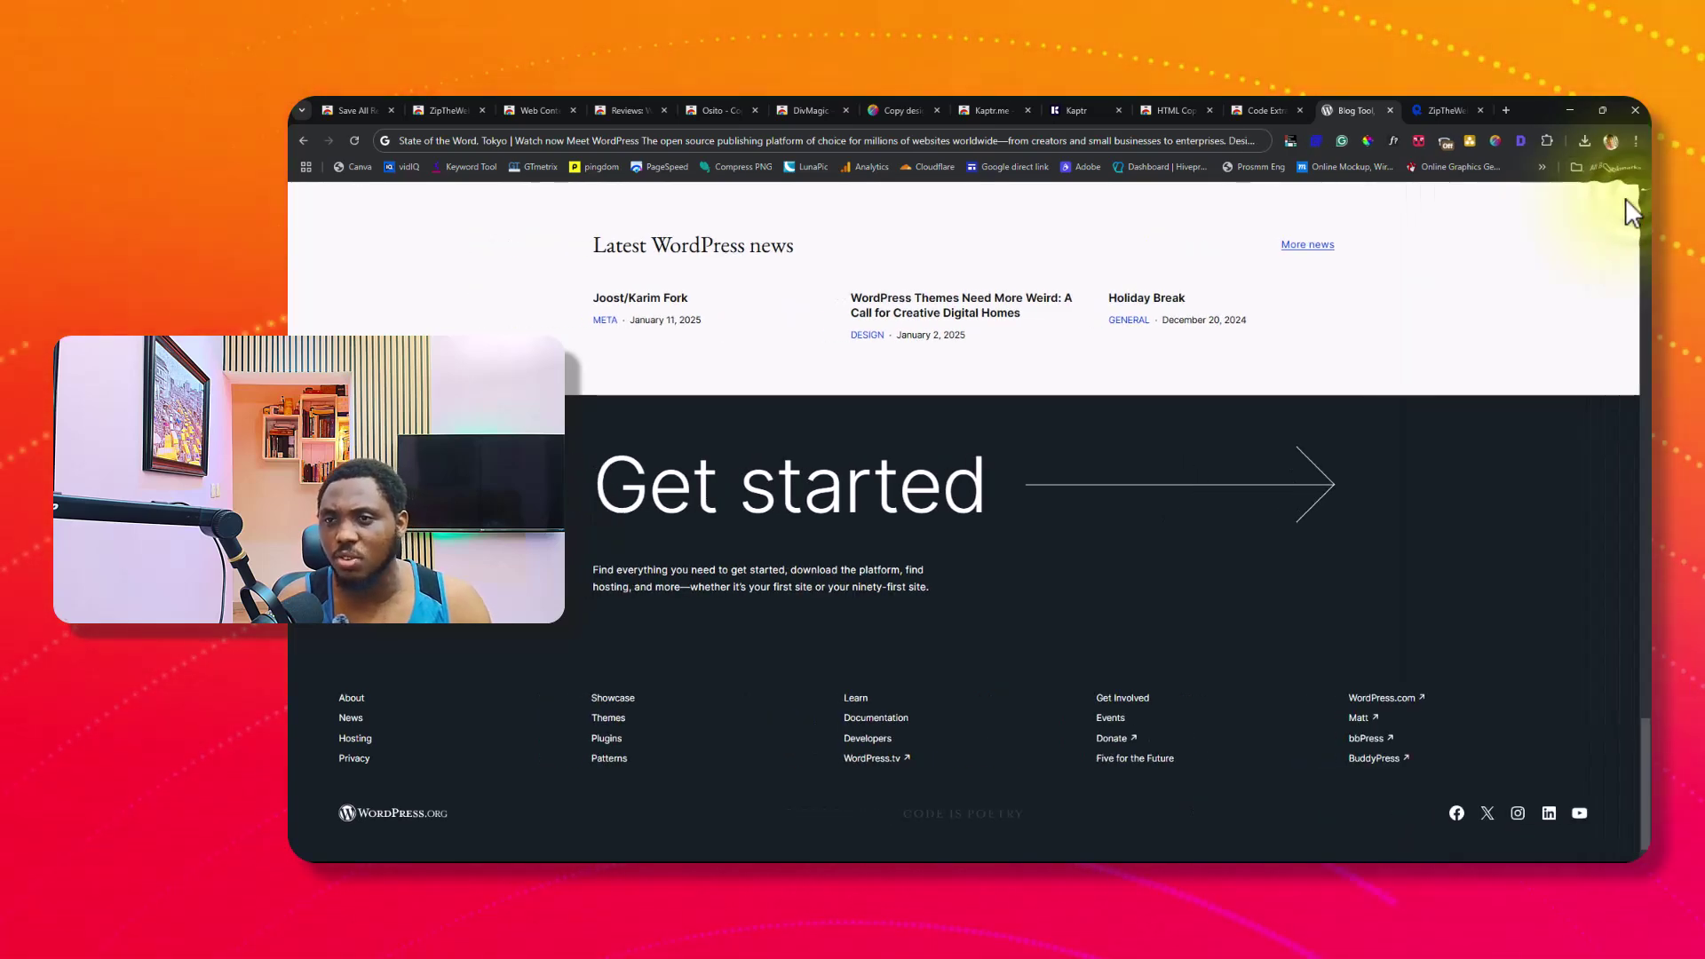
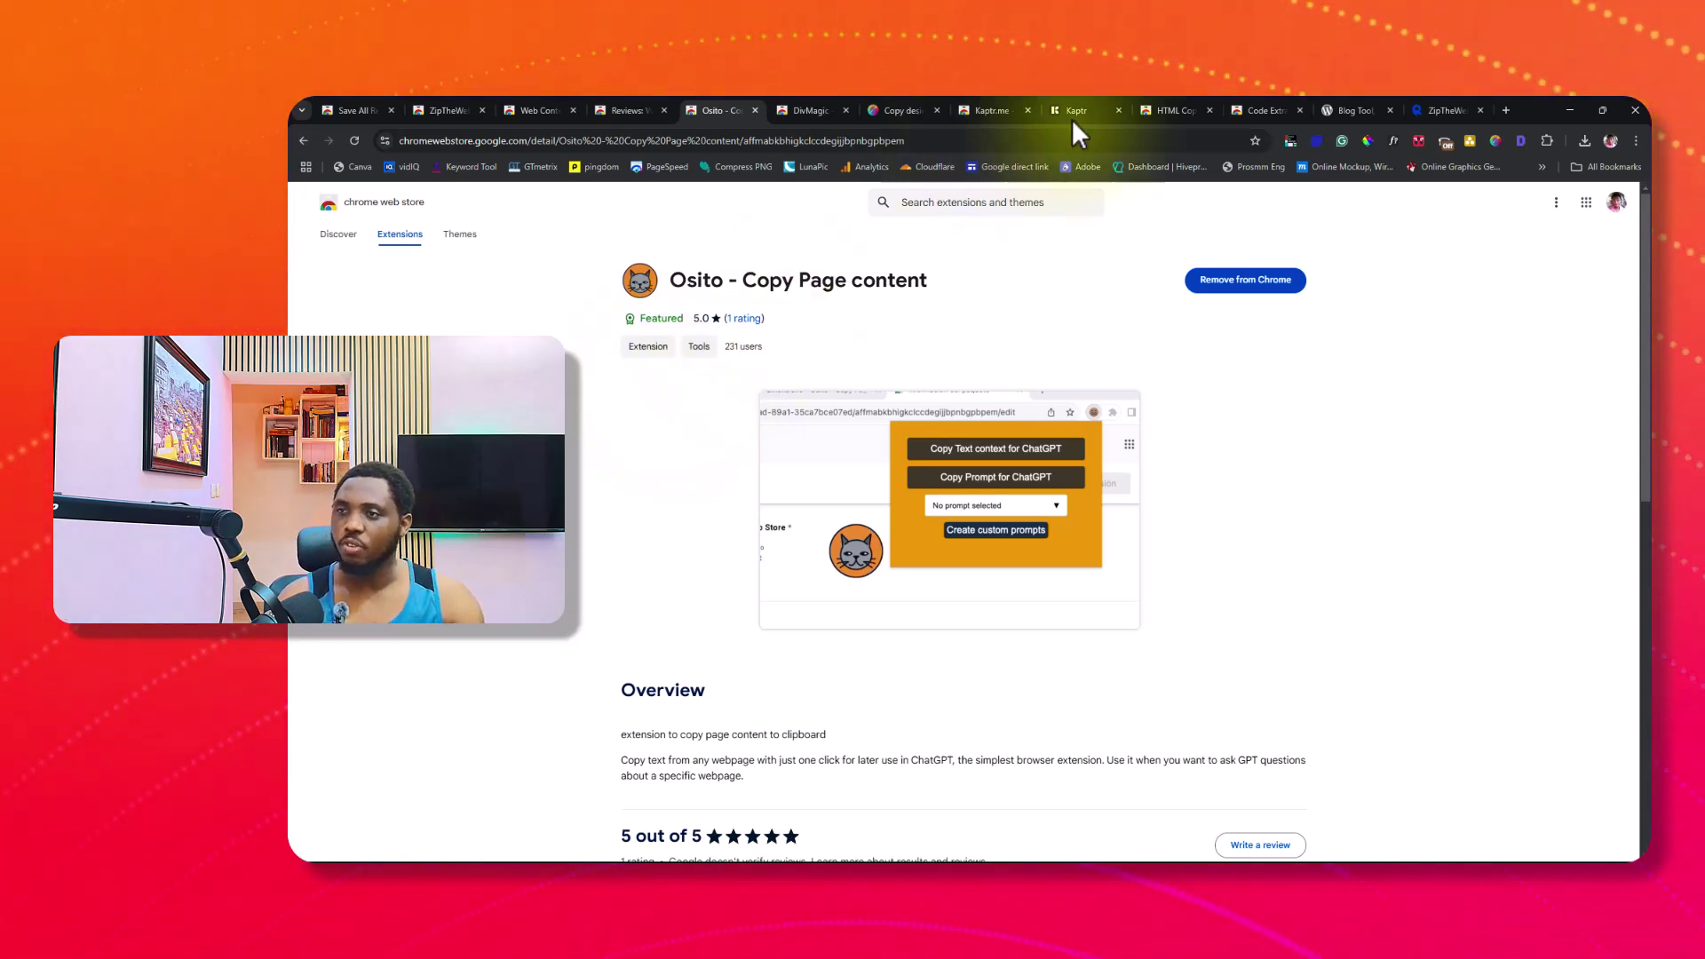
- Open Osito on the wordpress.org page, look through its list of ChatGPT prompts and copy the page content
left_click(1346, 108)
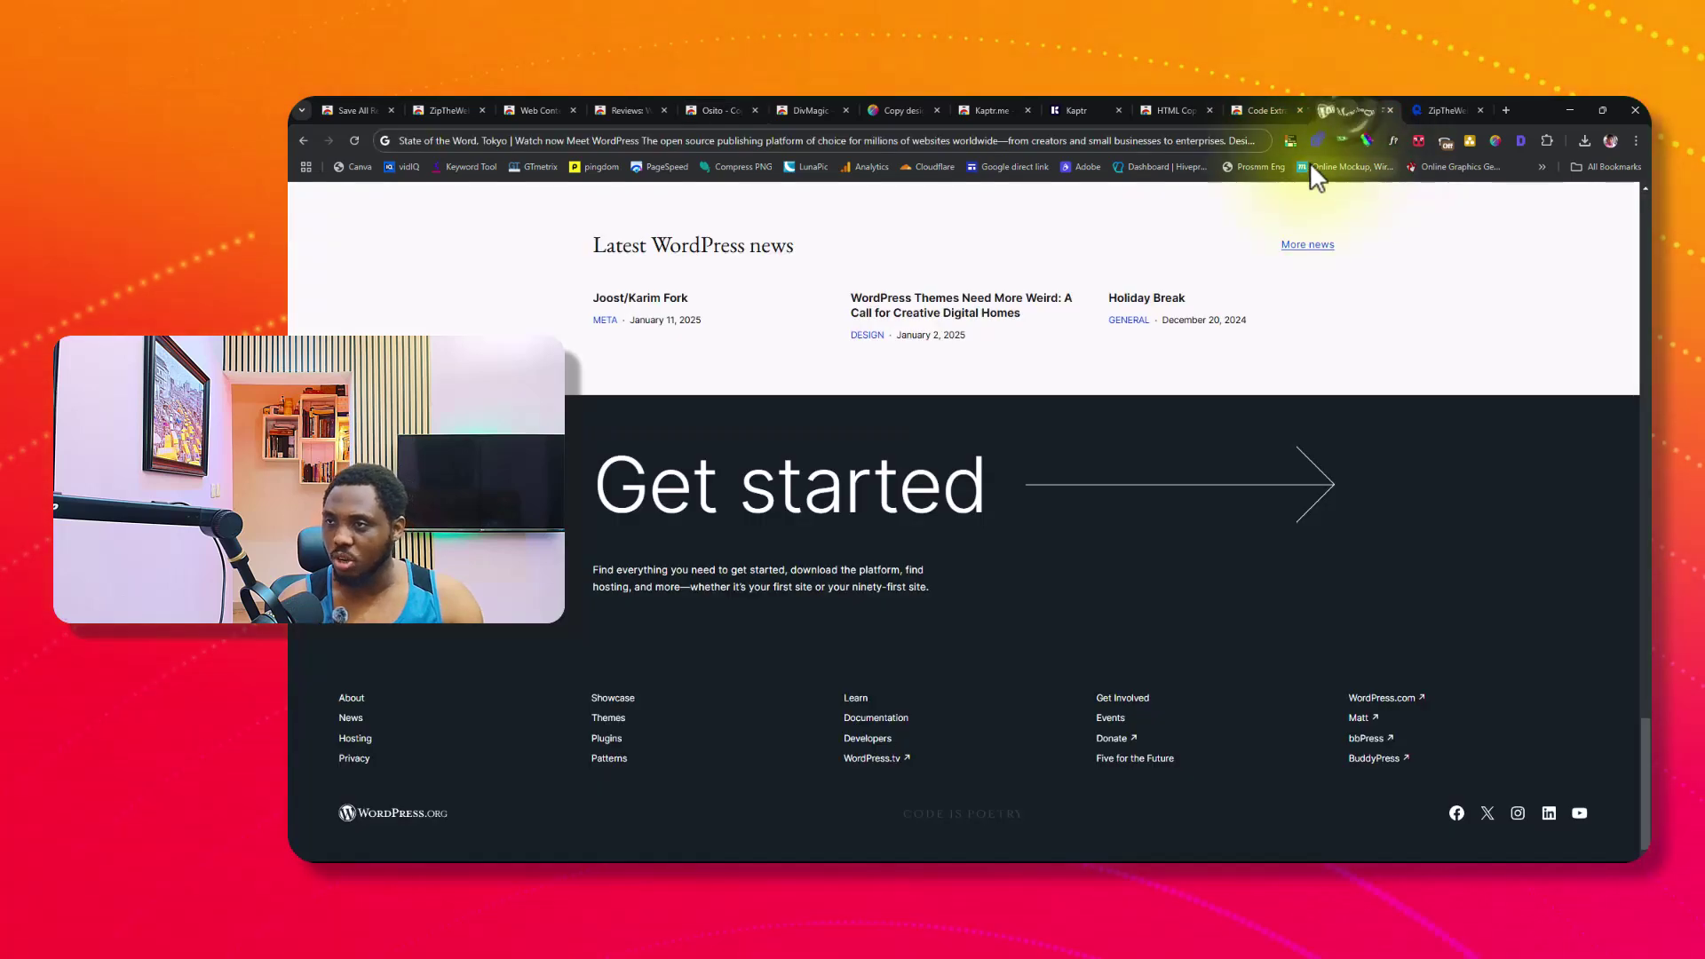
left_click(1547, 138)
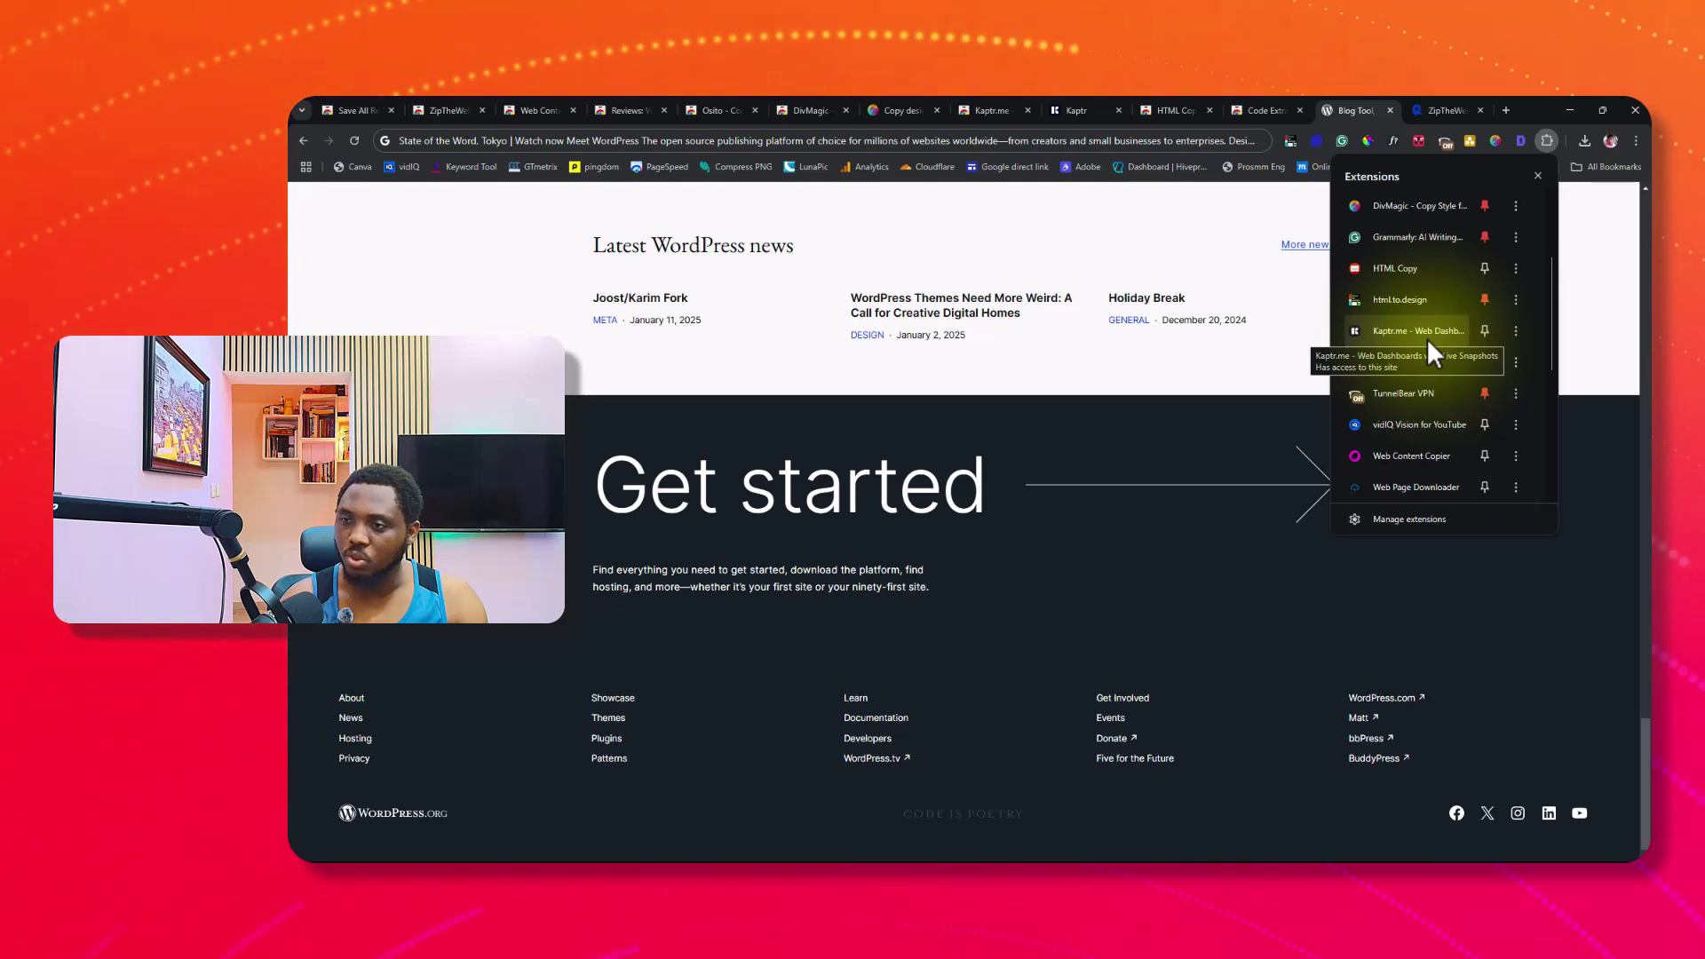
scroll(1426, 339, "down", 2)
scroll(1426, 338, "down", 3)
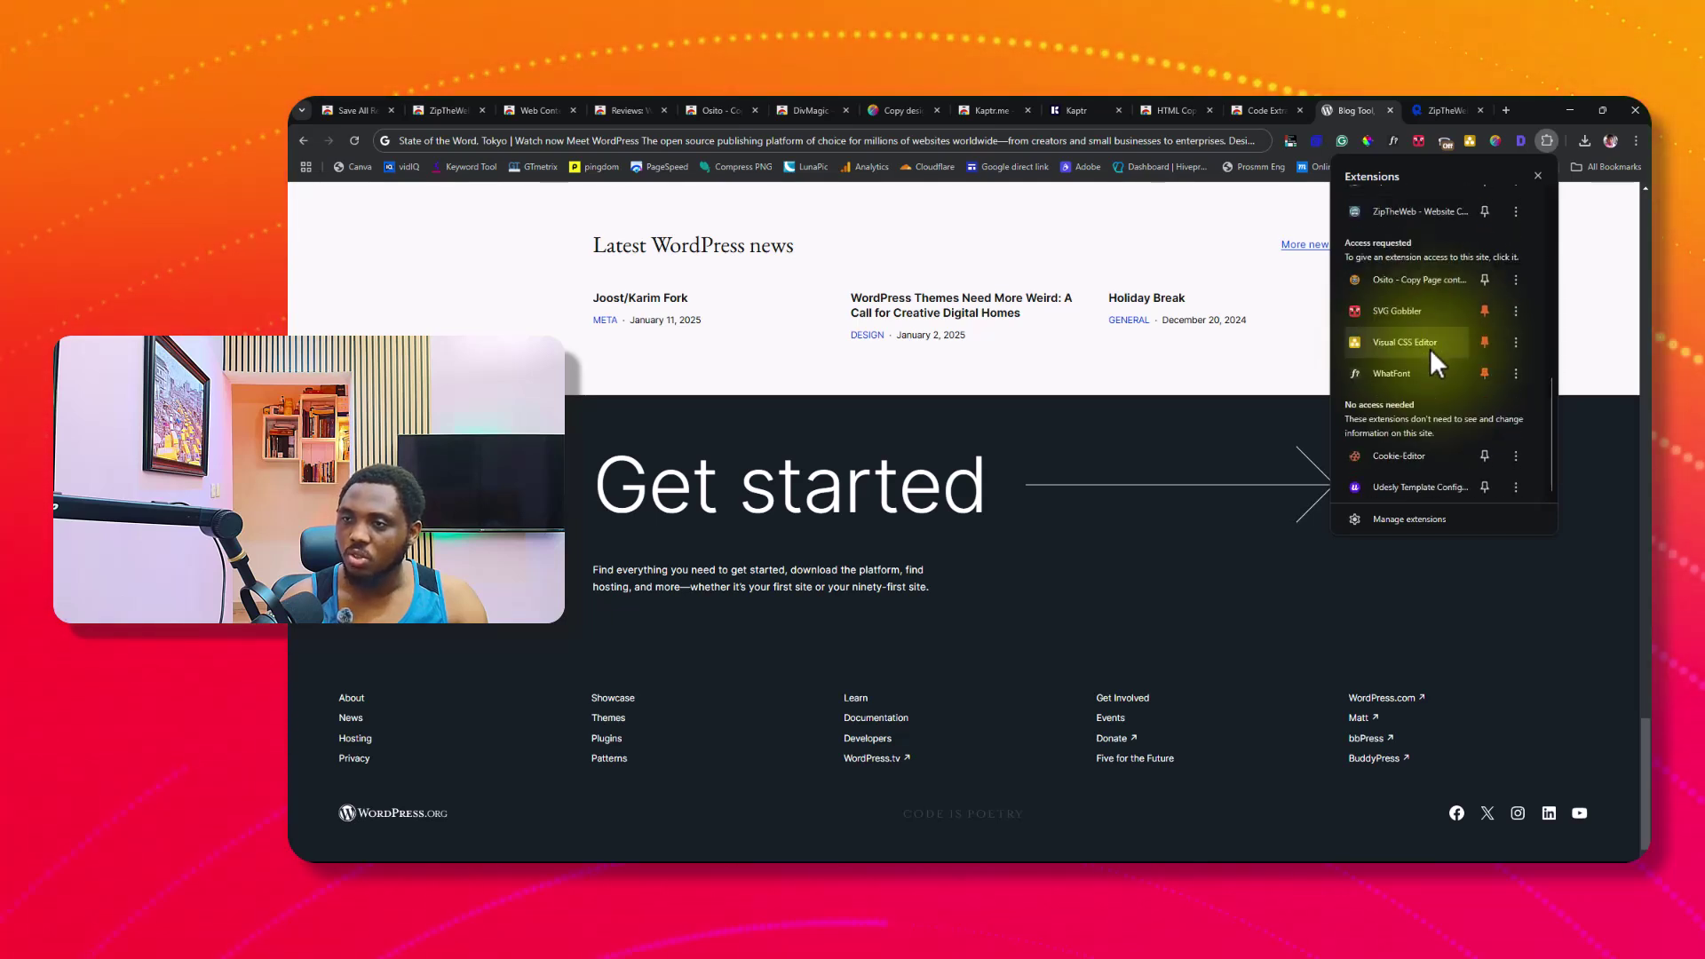
left_click(1406, 279)
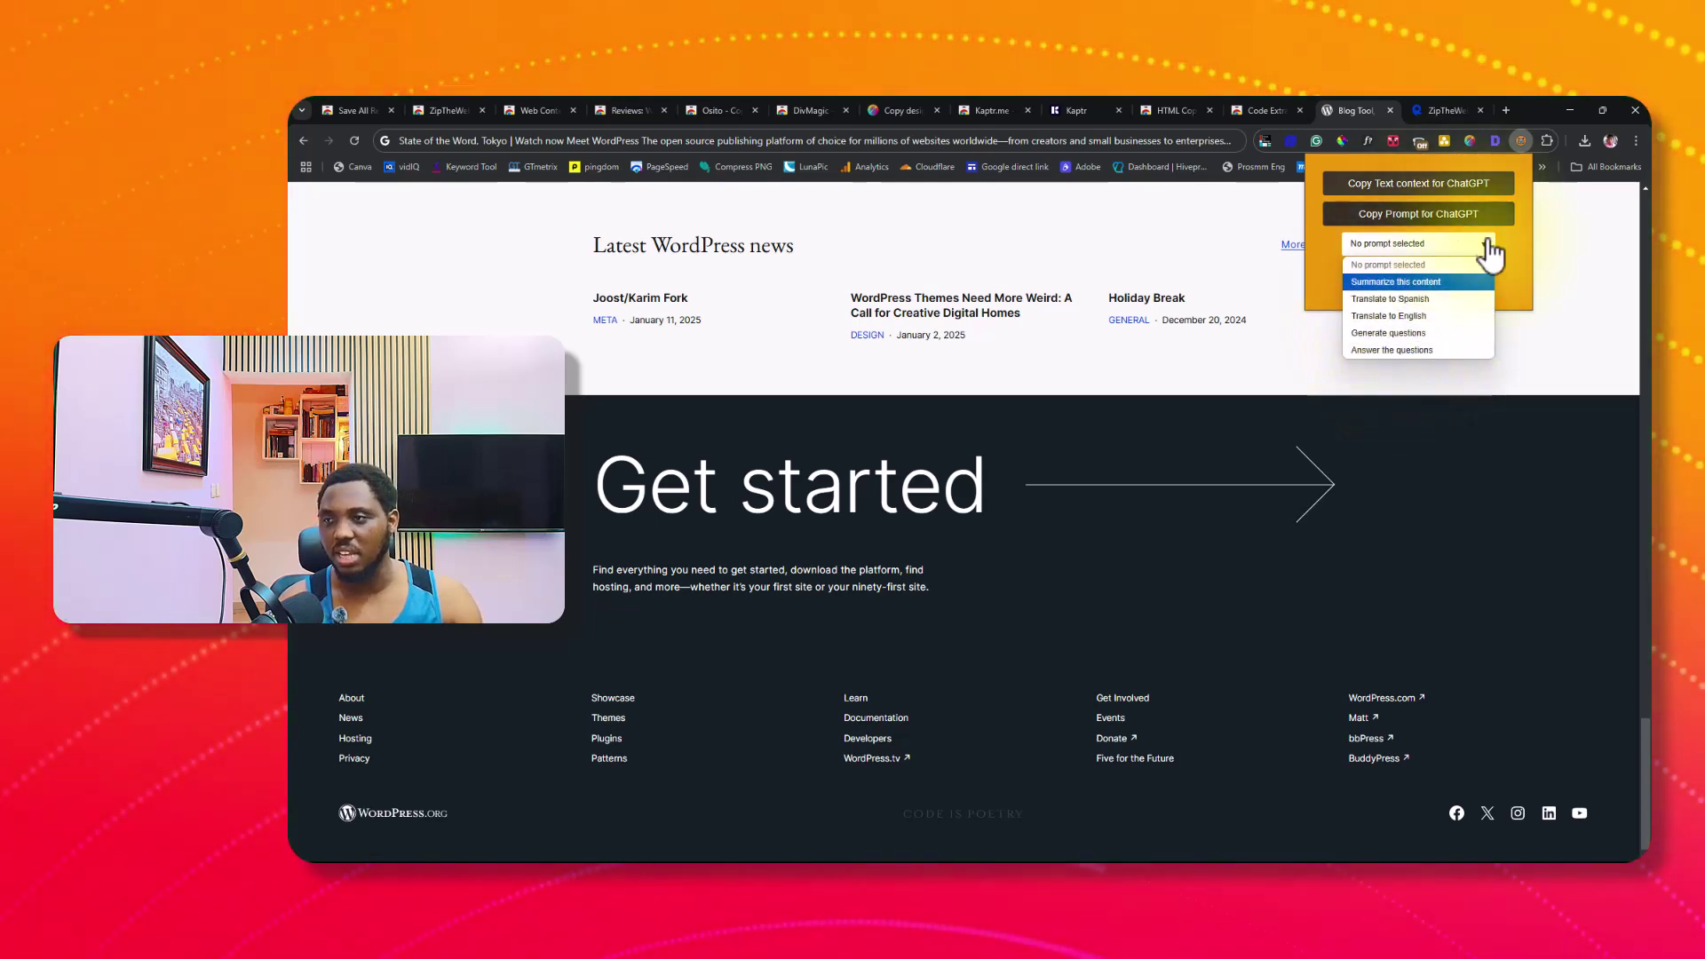
left_click(1510, 247)
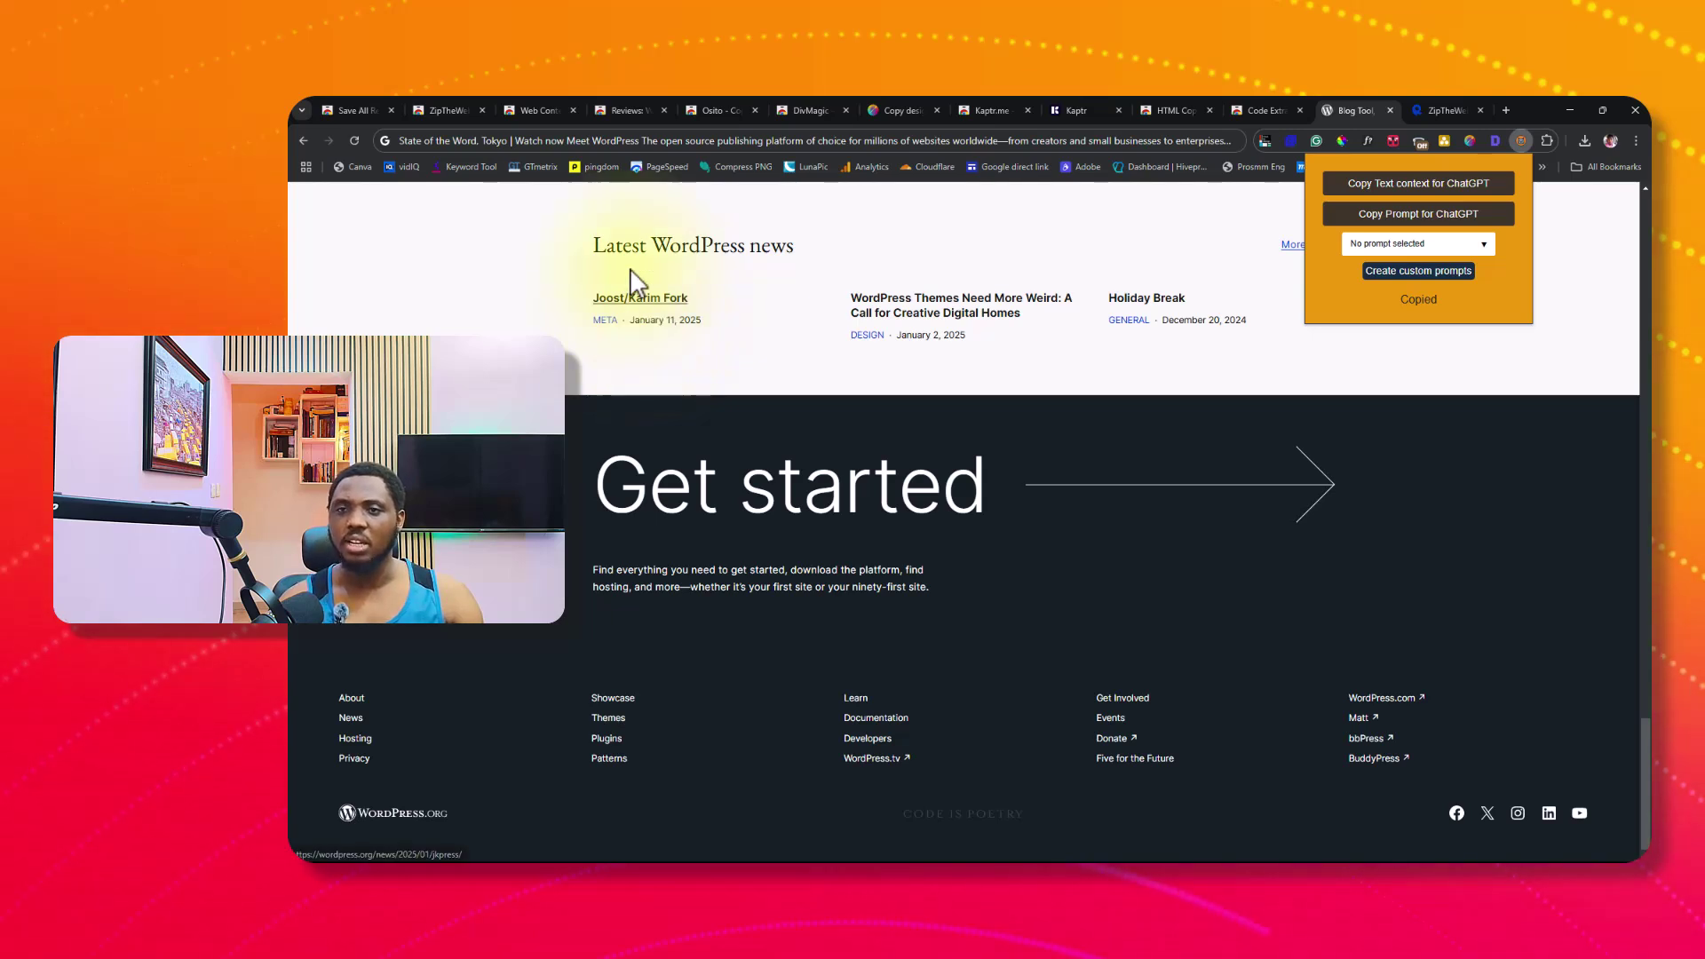
- Review DivMagic's store listing and website, including element code copying, media queries, Tailwind CSS and React/JSX conversion, iframes, DevTools and Studio integration
left_click(801, 115)
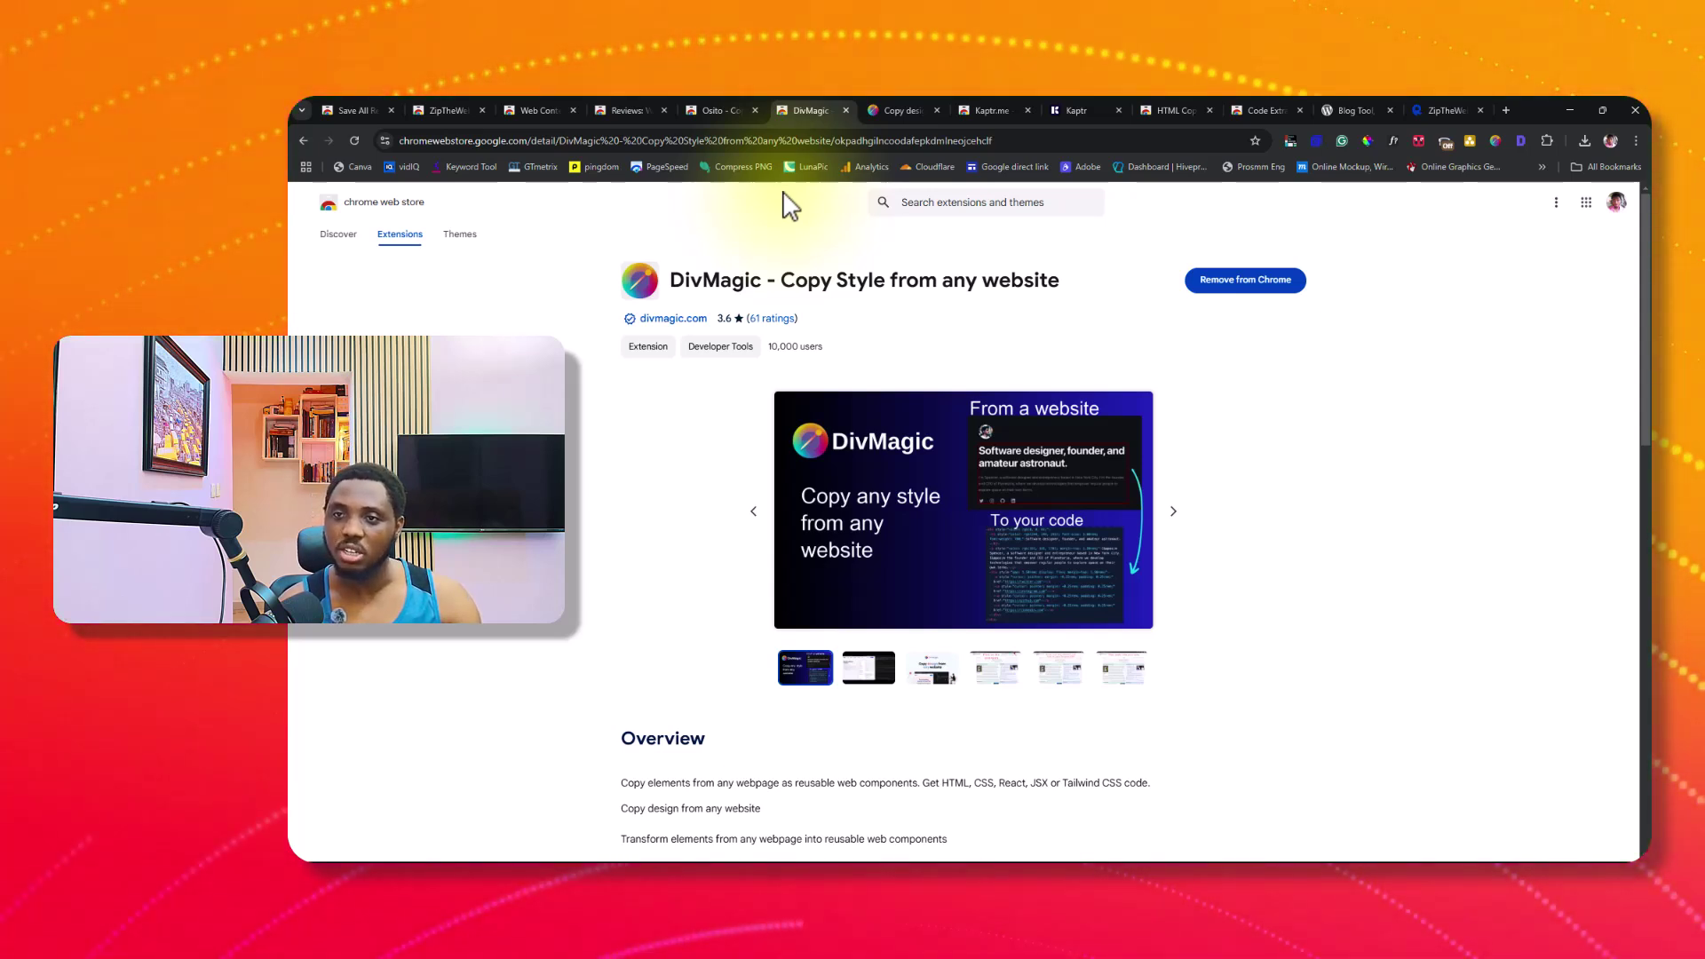
left_click(903, 103)
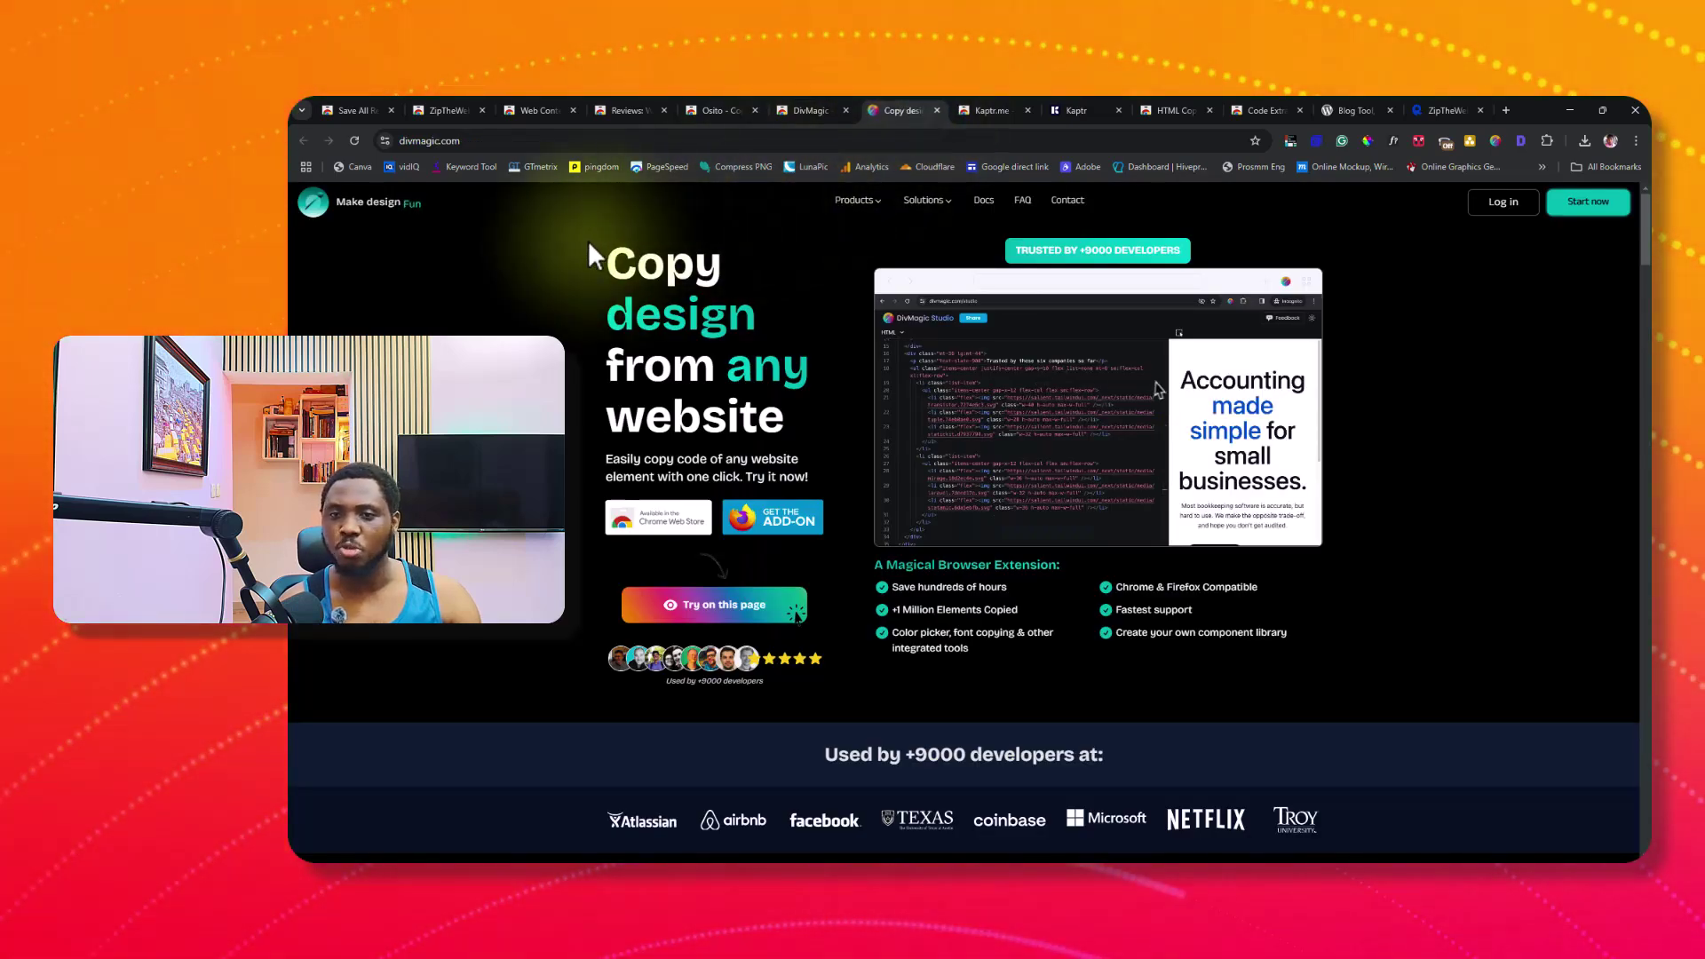
scroll(685, 302, "down", 4)
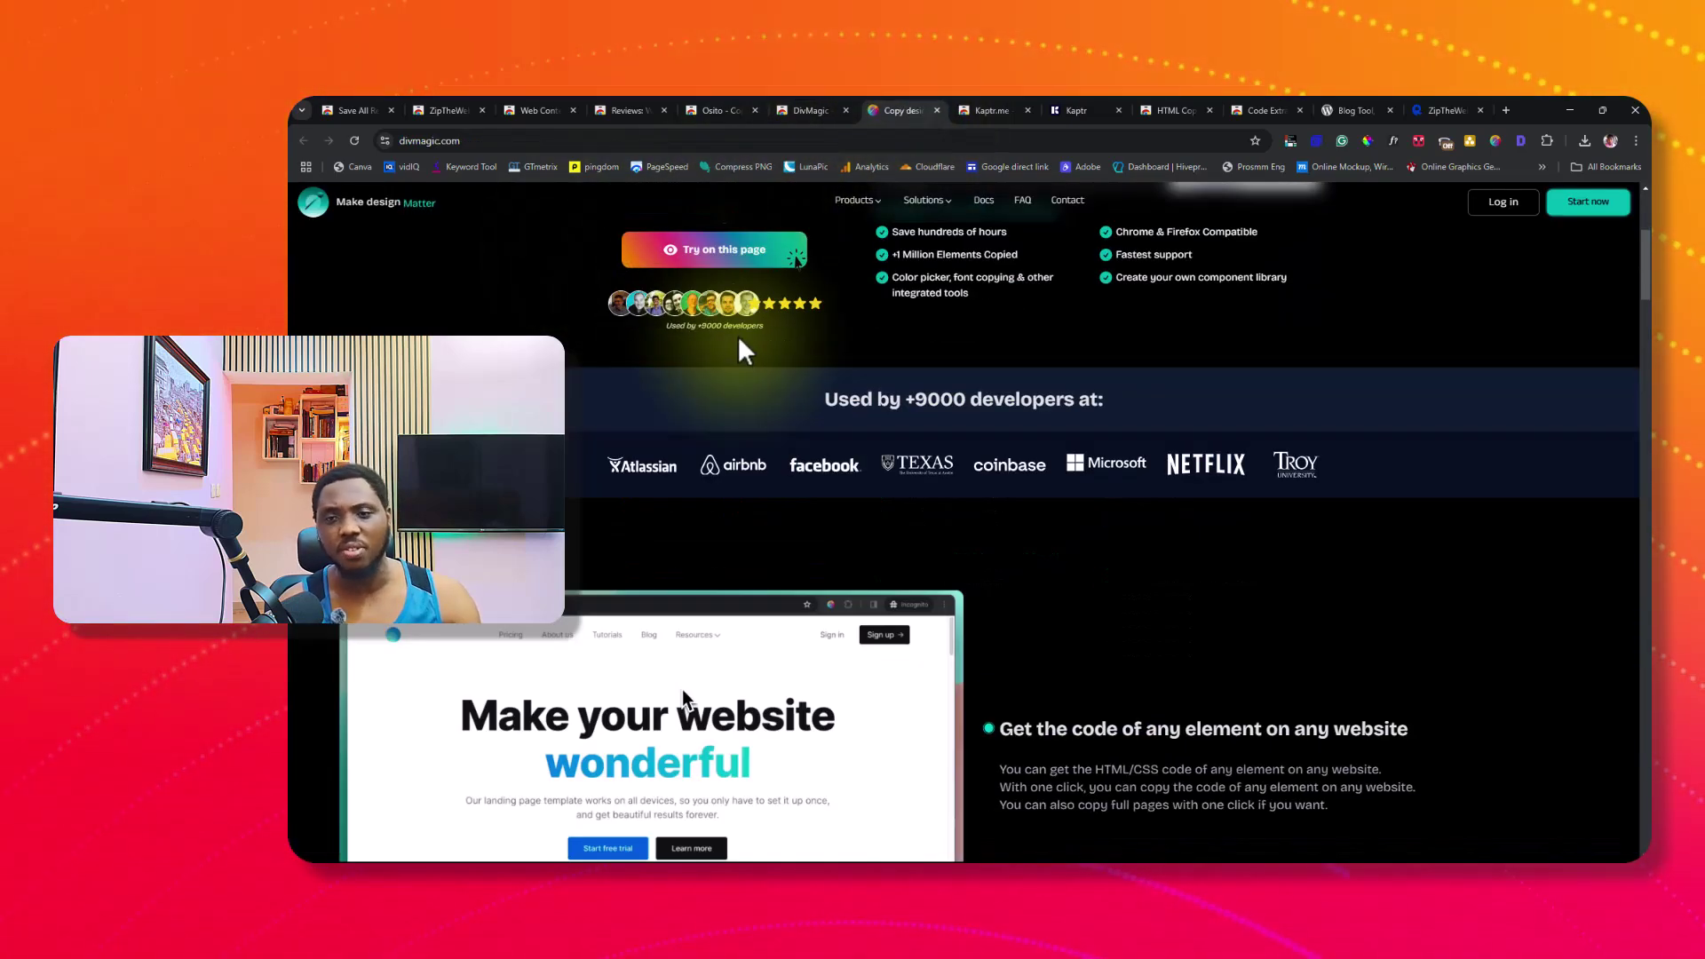
scroll(733, 336, "down", 3)
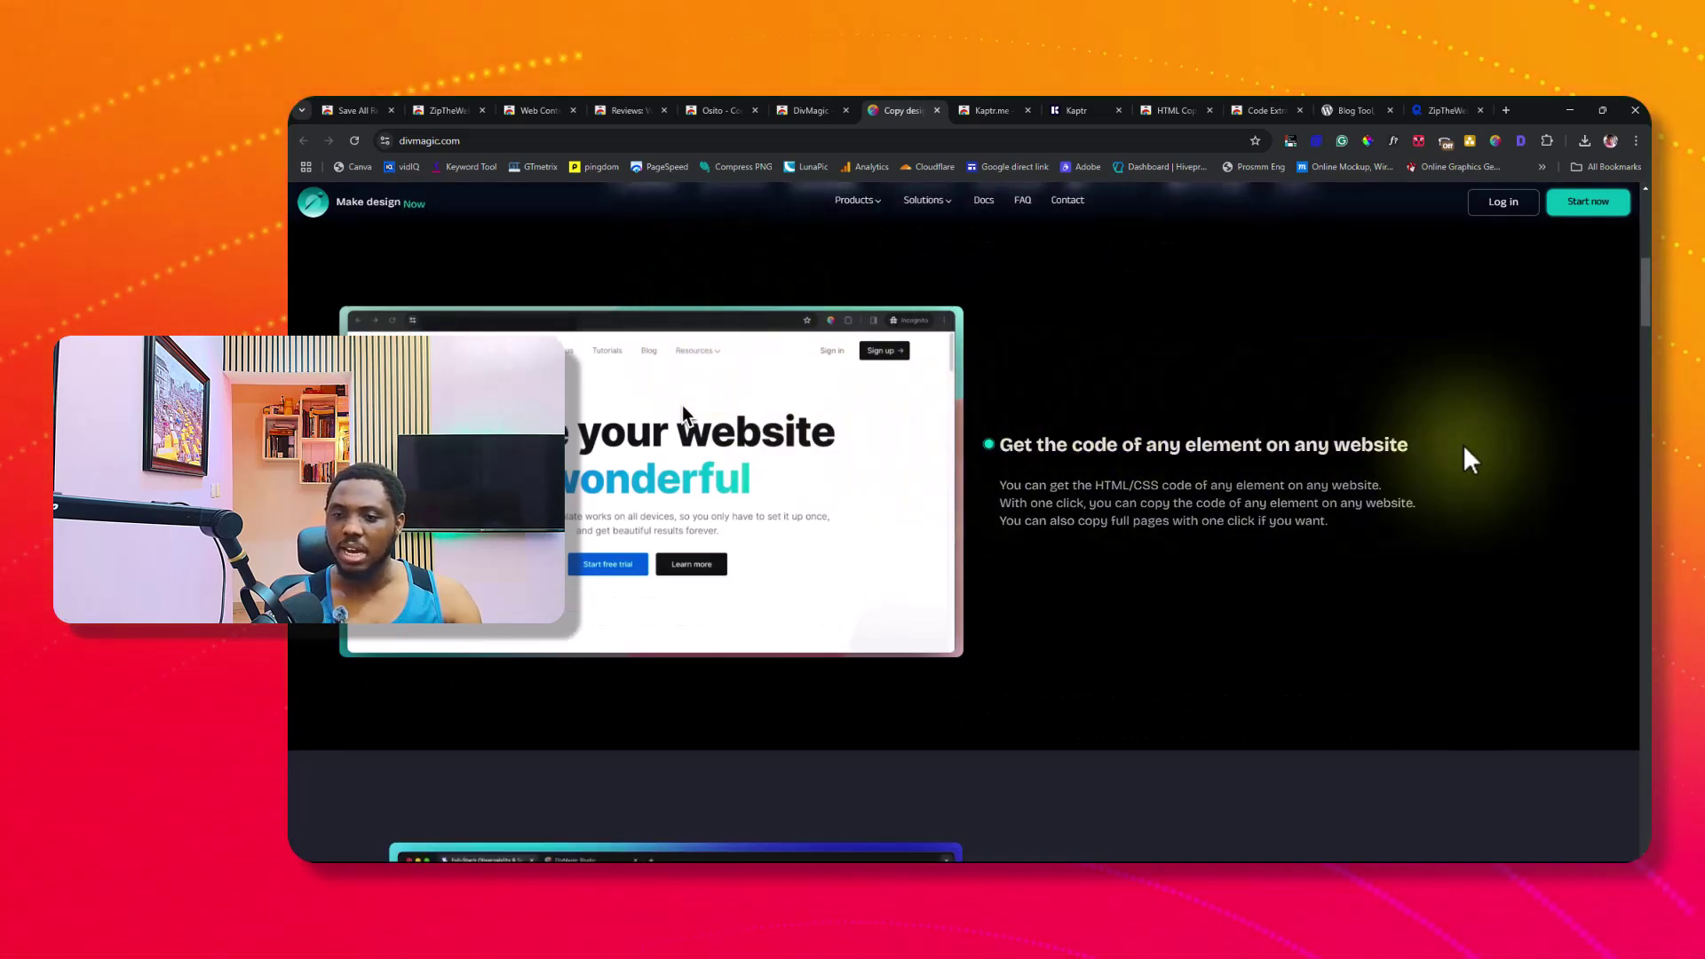
scroll(1417, 484, "down", 3)
scroll(1412, 473, "down", 3)
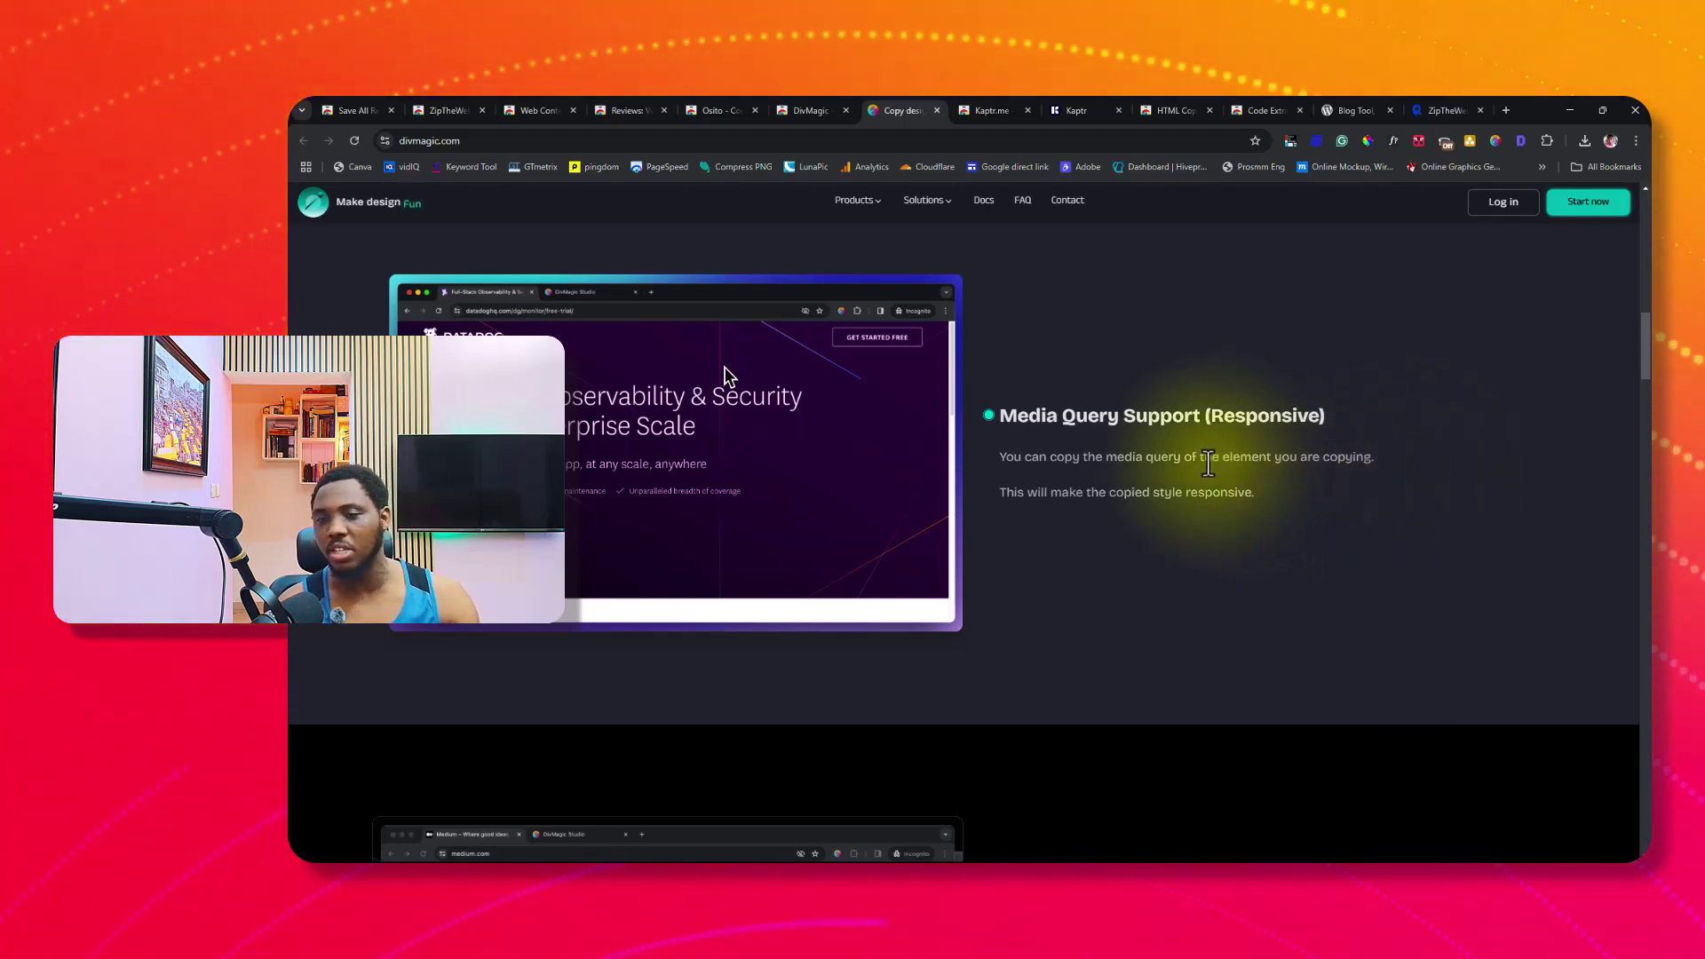
scroll(1228, 465, "down", 5)
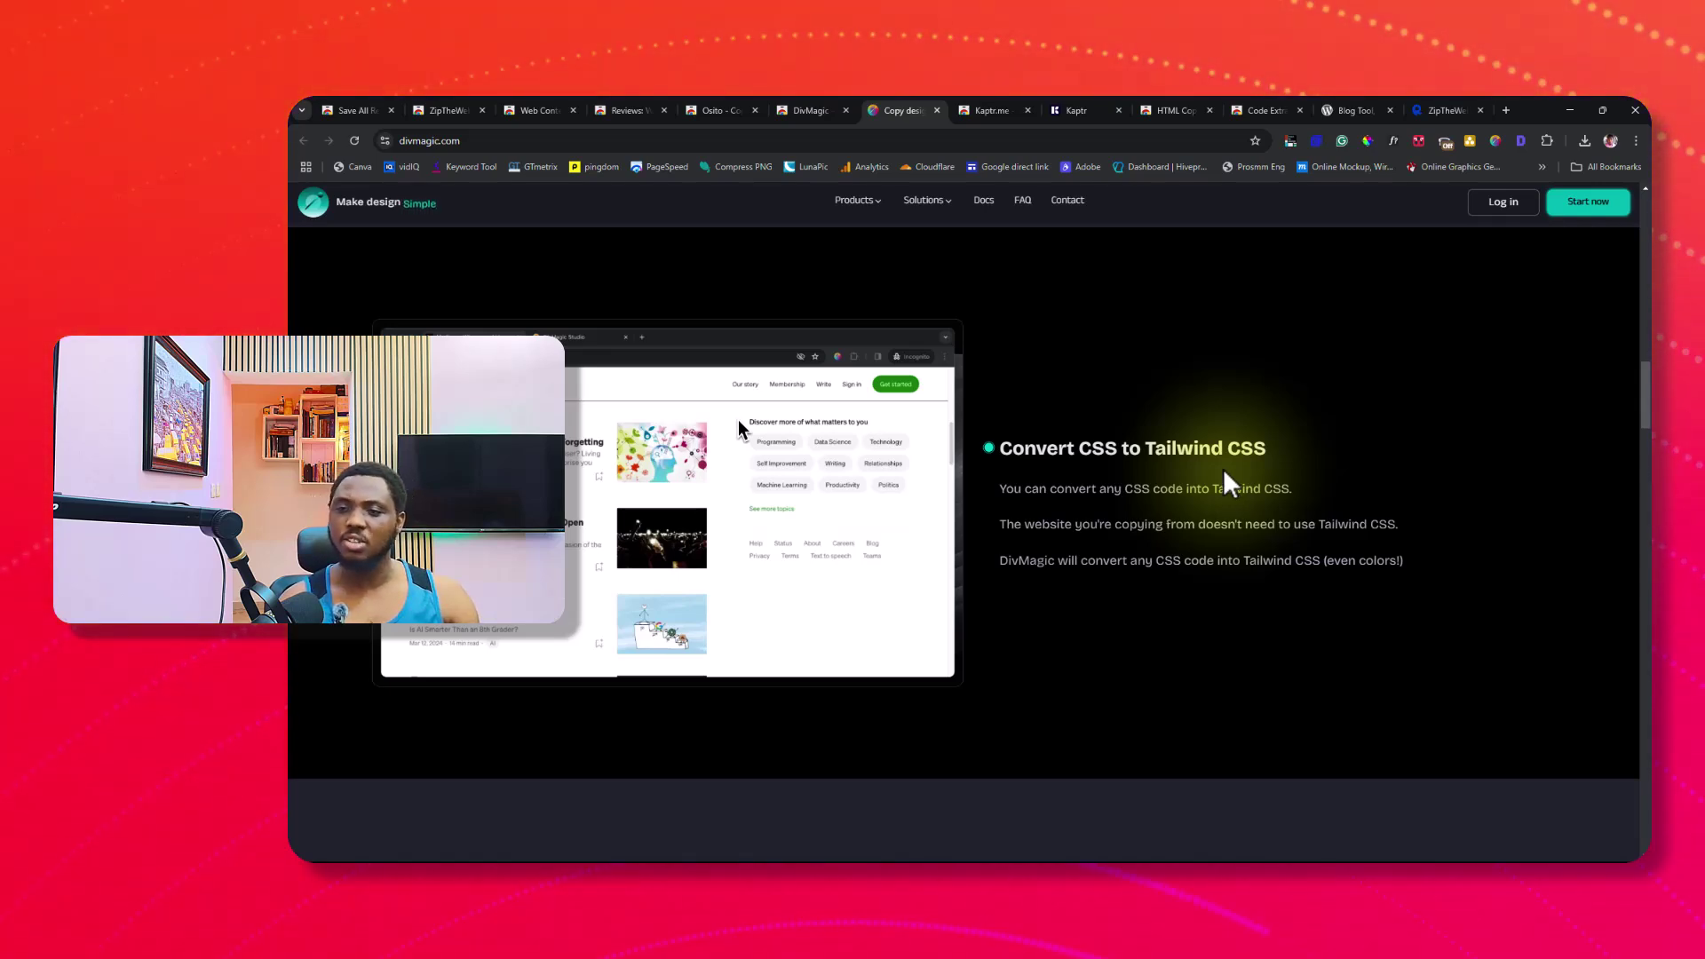
scroll(1225, 472, "down", 4)
scroll(1225, 480, "down", 4)
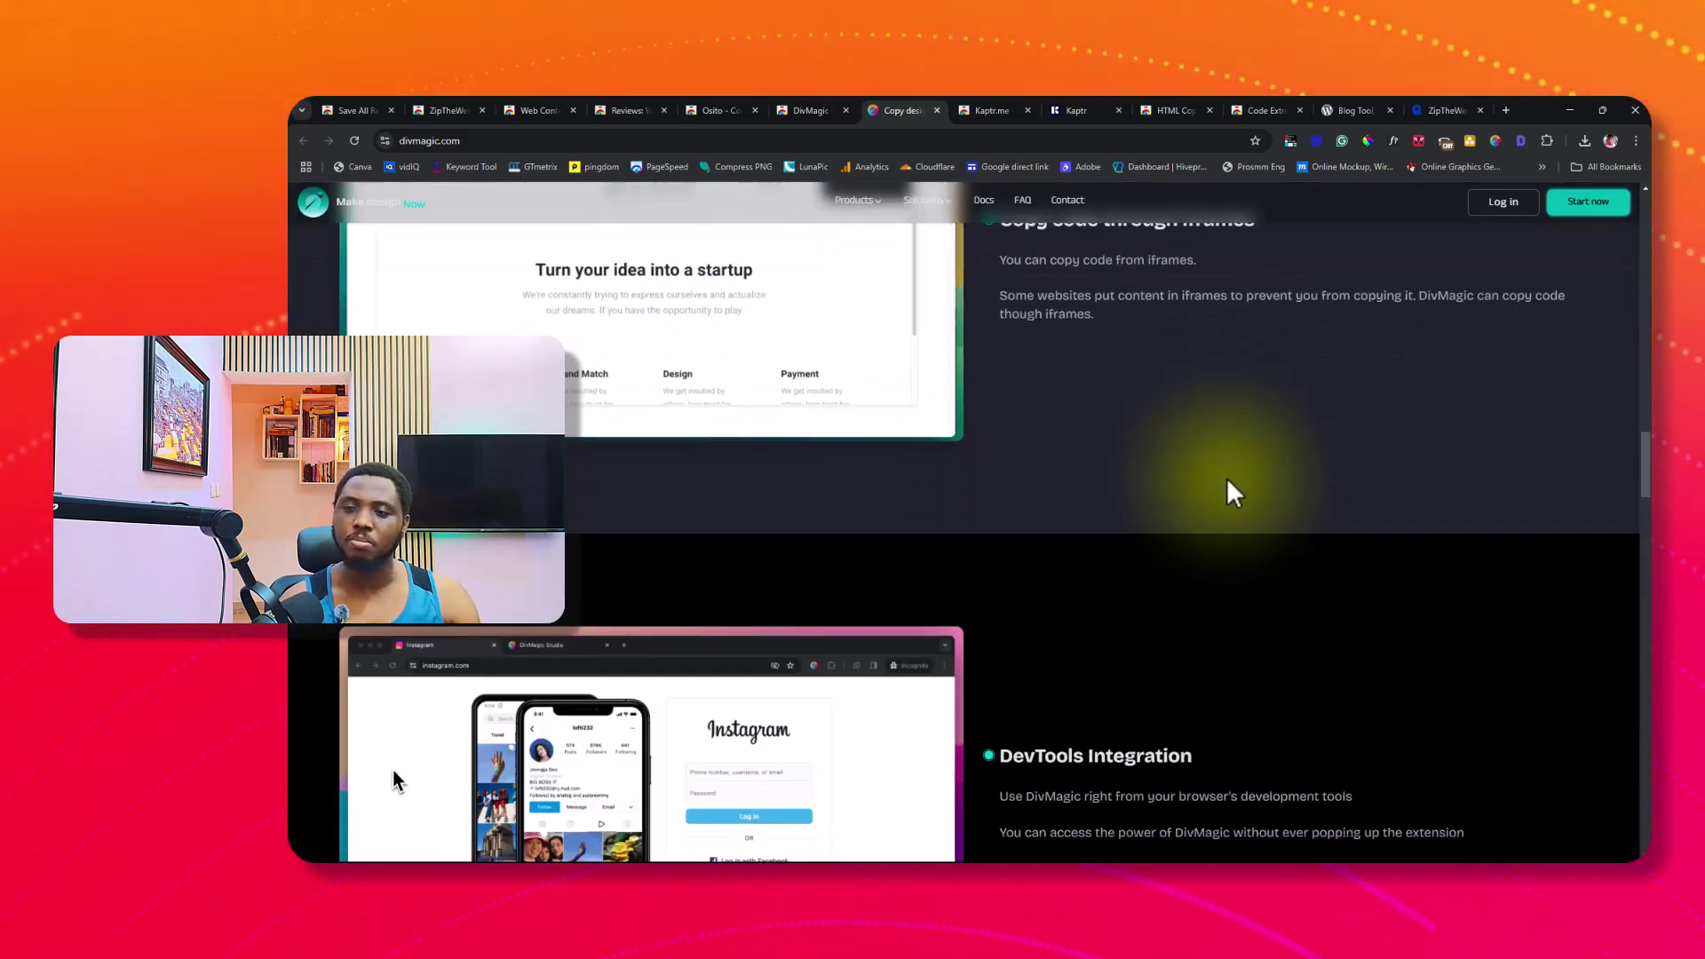
scroll(1227, 477, "down", 2)
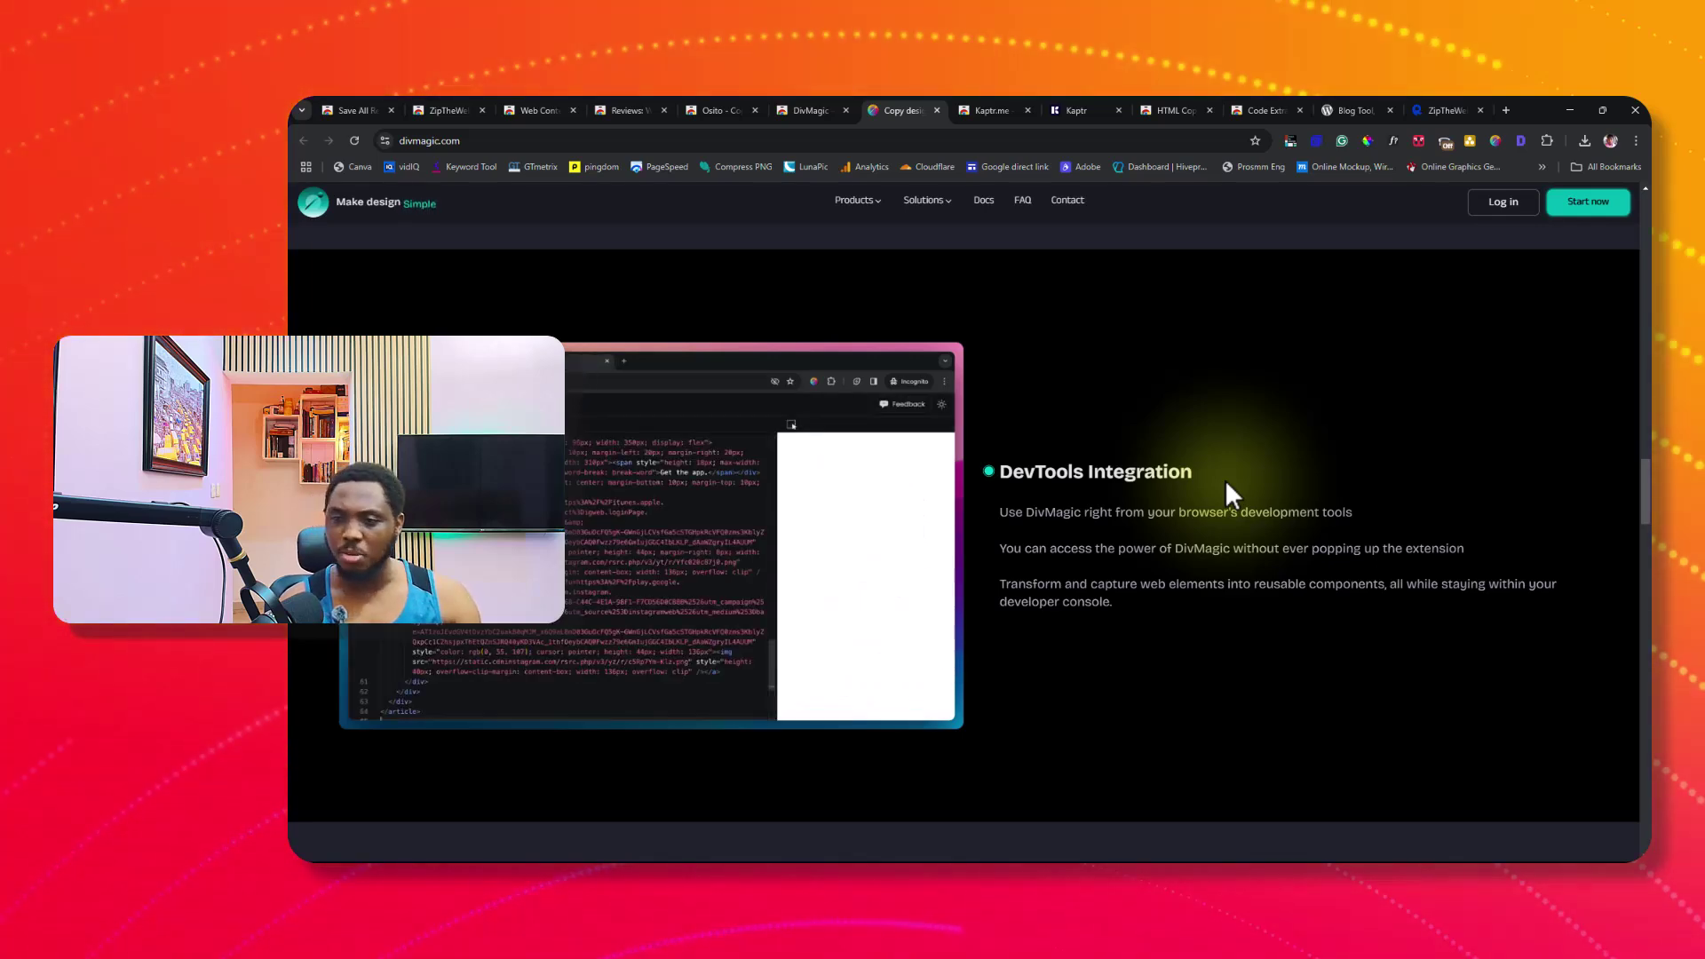
scroll(1230, 488, "down", 4)
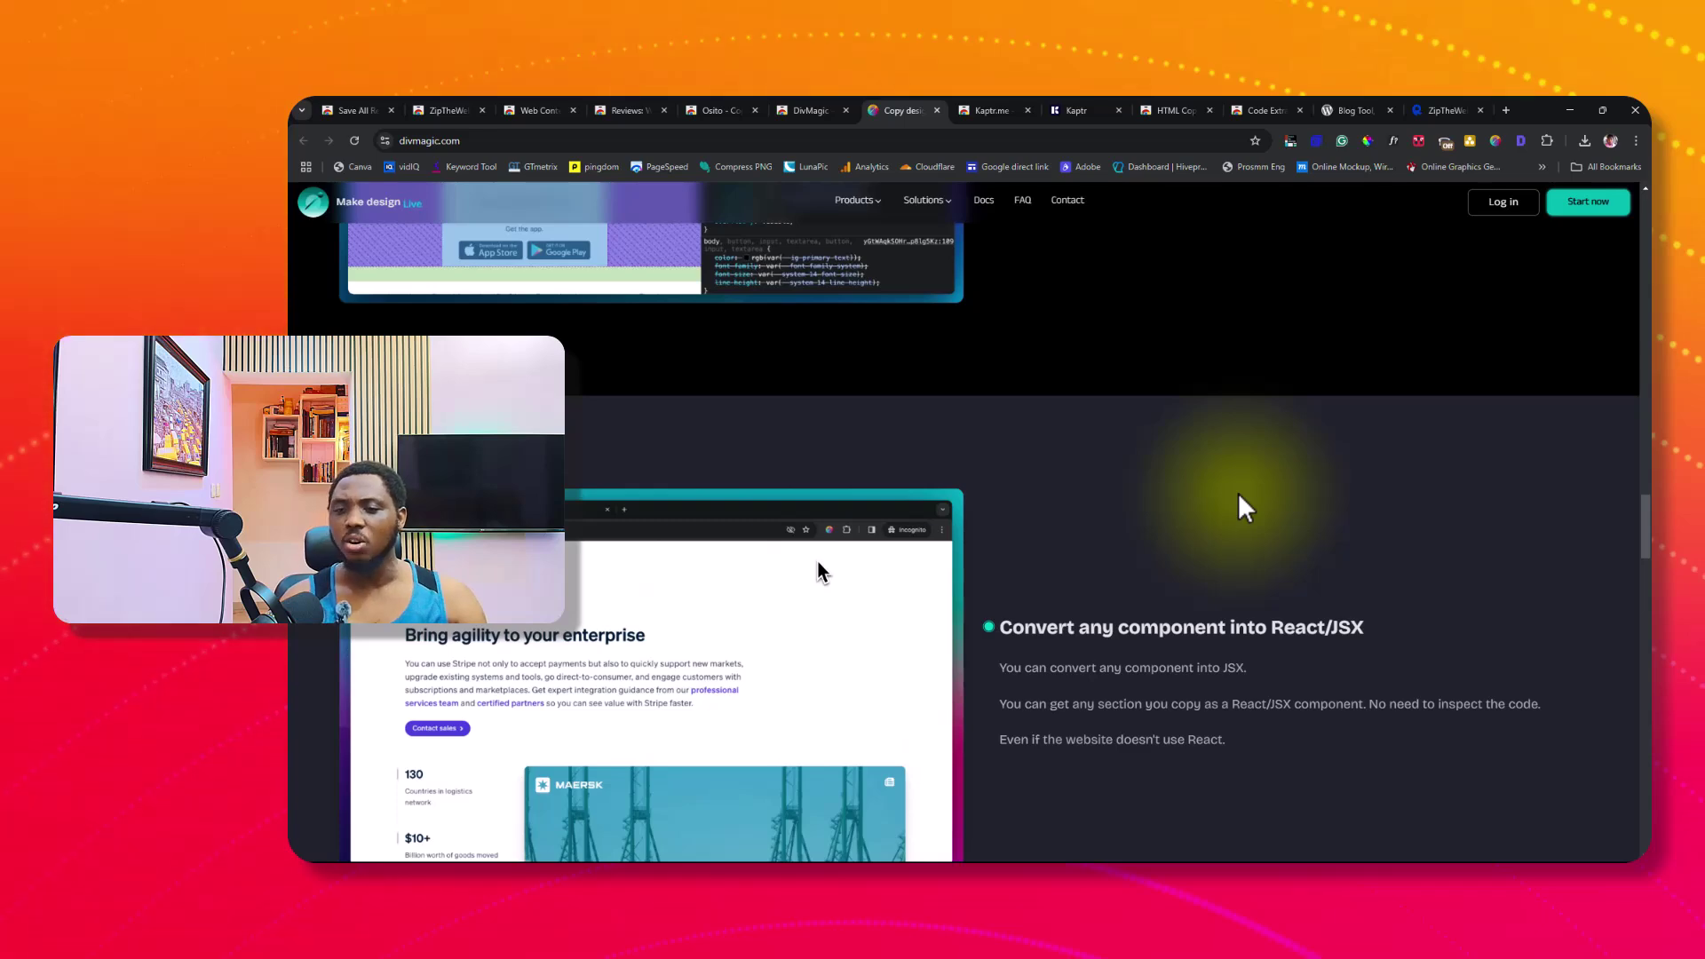
scroll(1237, 493, "down", 5)
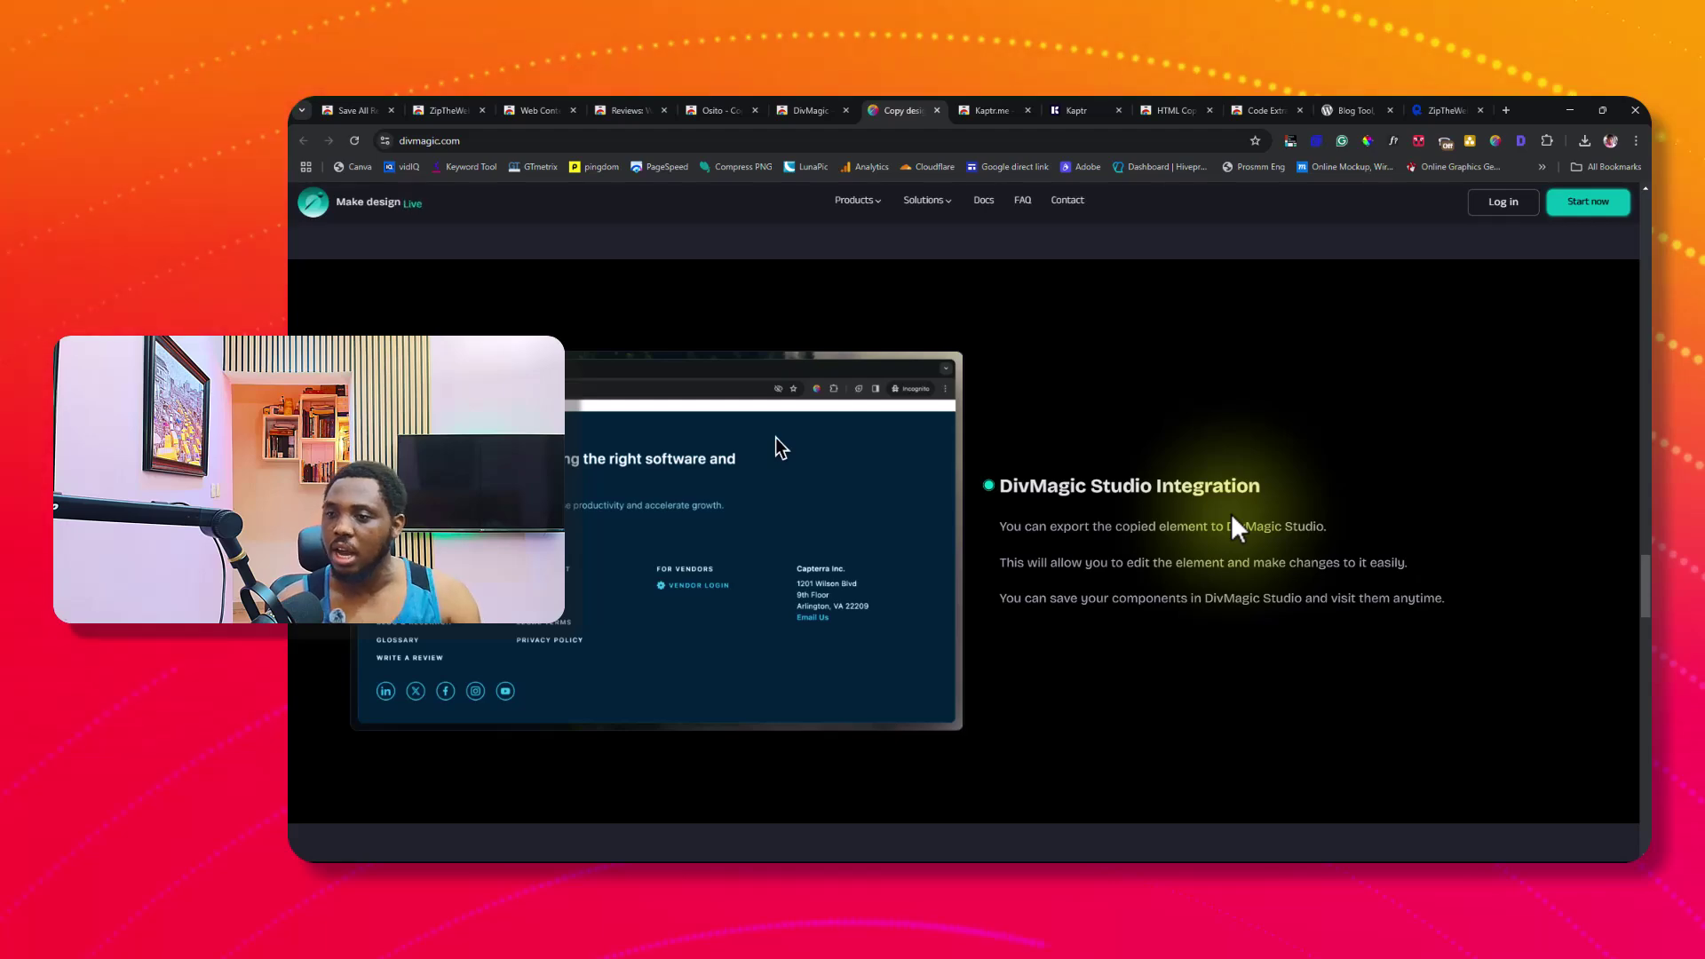
scroll(1219, 505, "up", 10)
scroll(1219, 513, "up", 10)
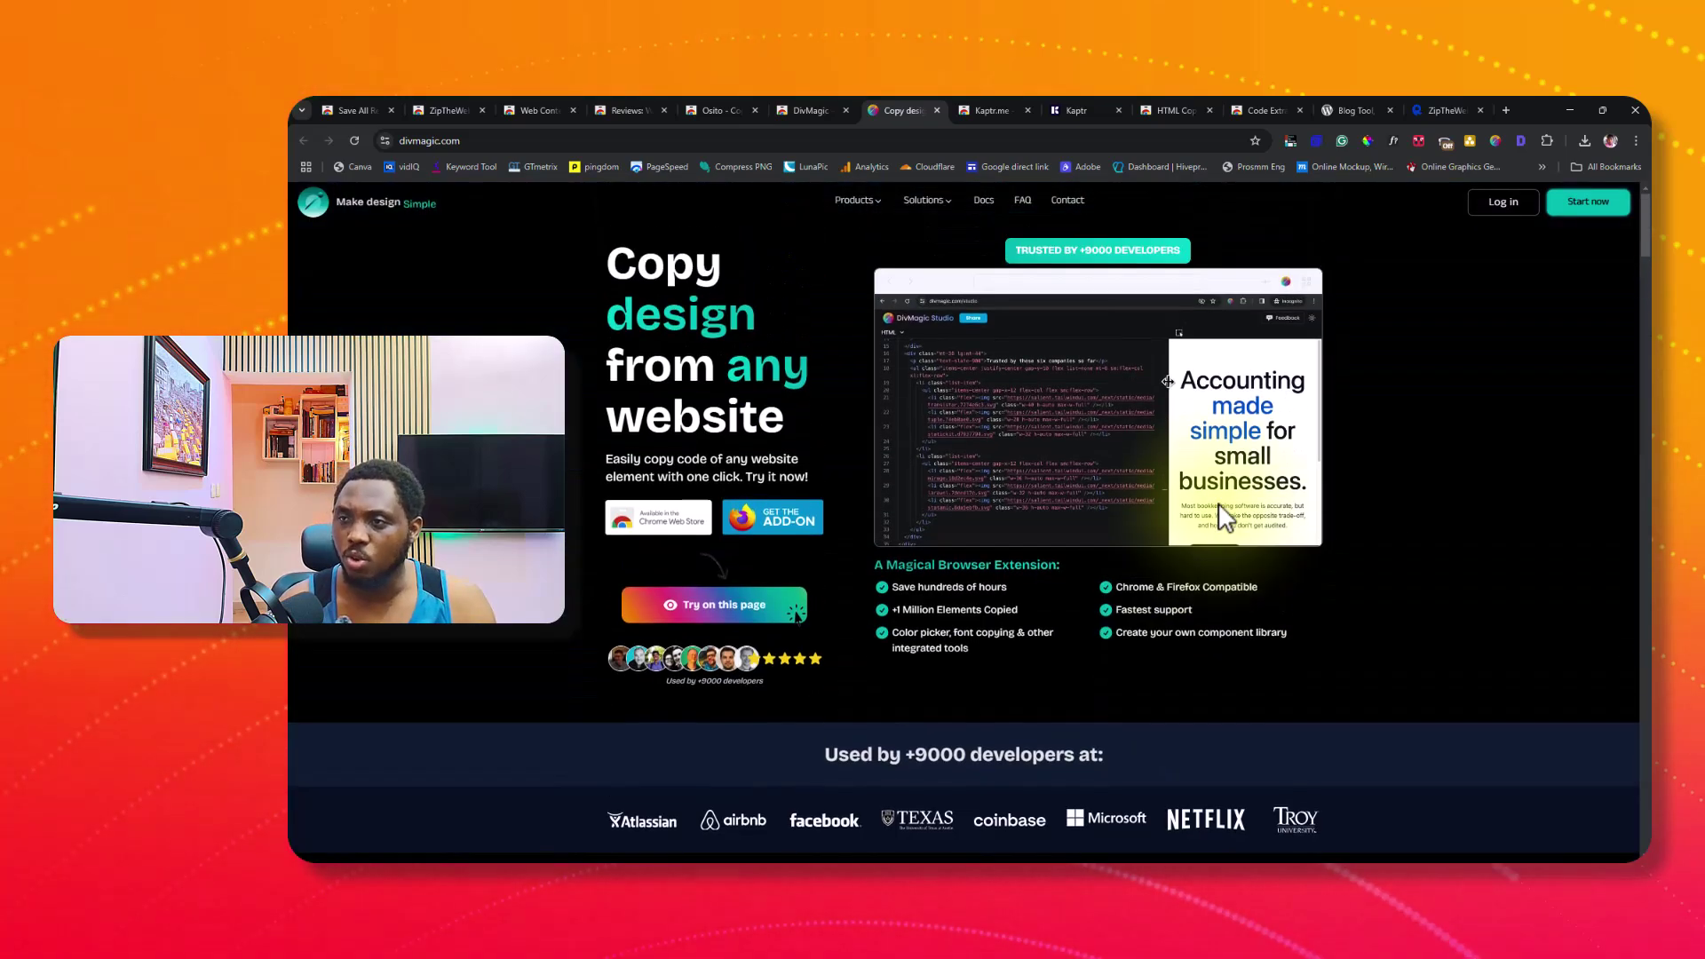
- Check DivMagic's full-page copy options on the wordpress.org page, then open its Toolbox and activate Copy Element
left_click(1349, 110)
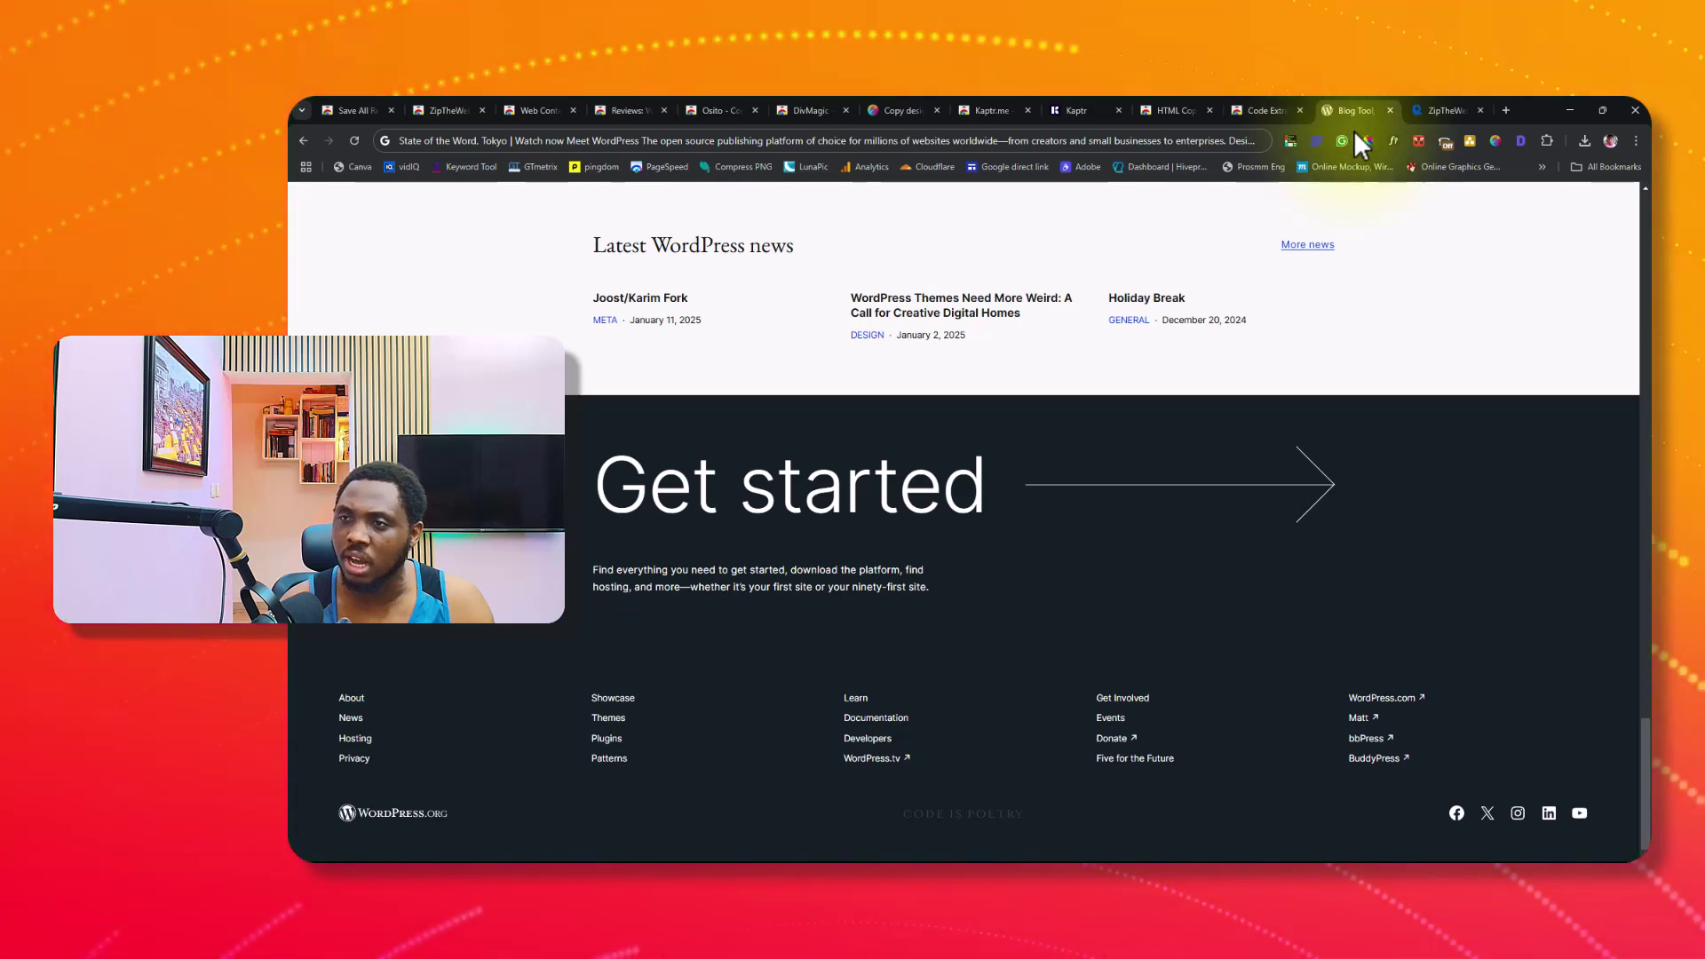
left_click(1496, 140)
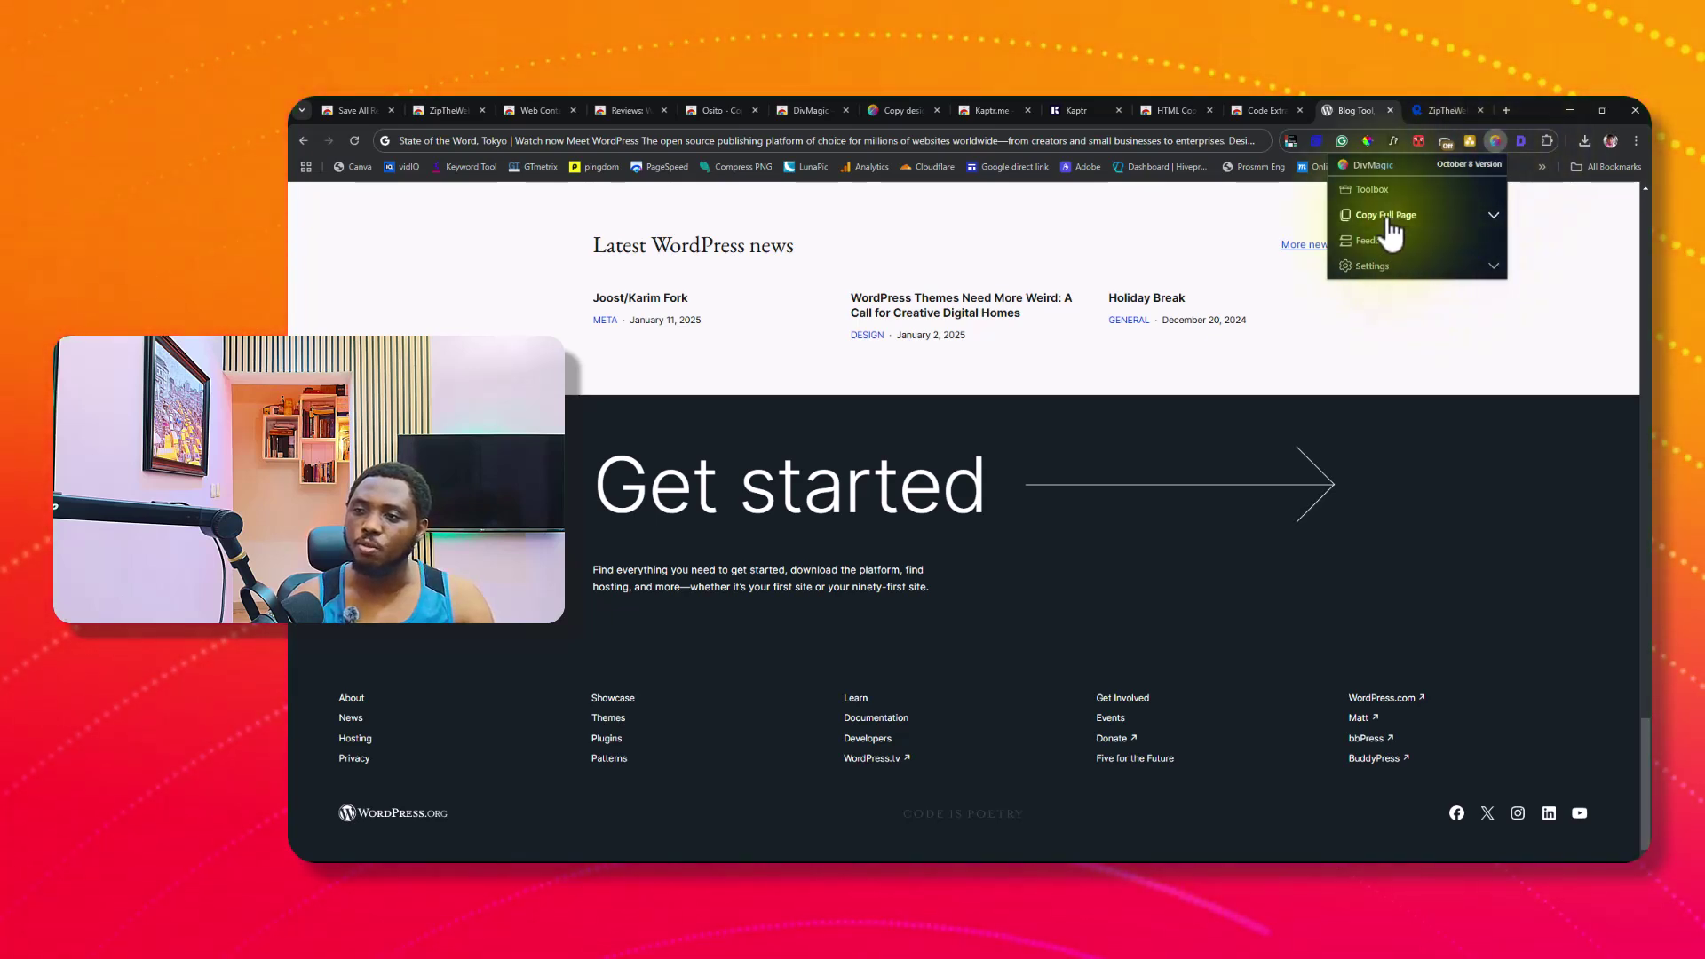
left_click(1493, 216)
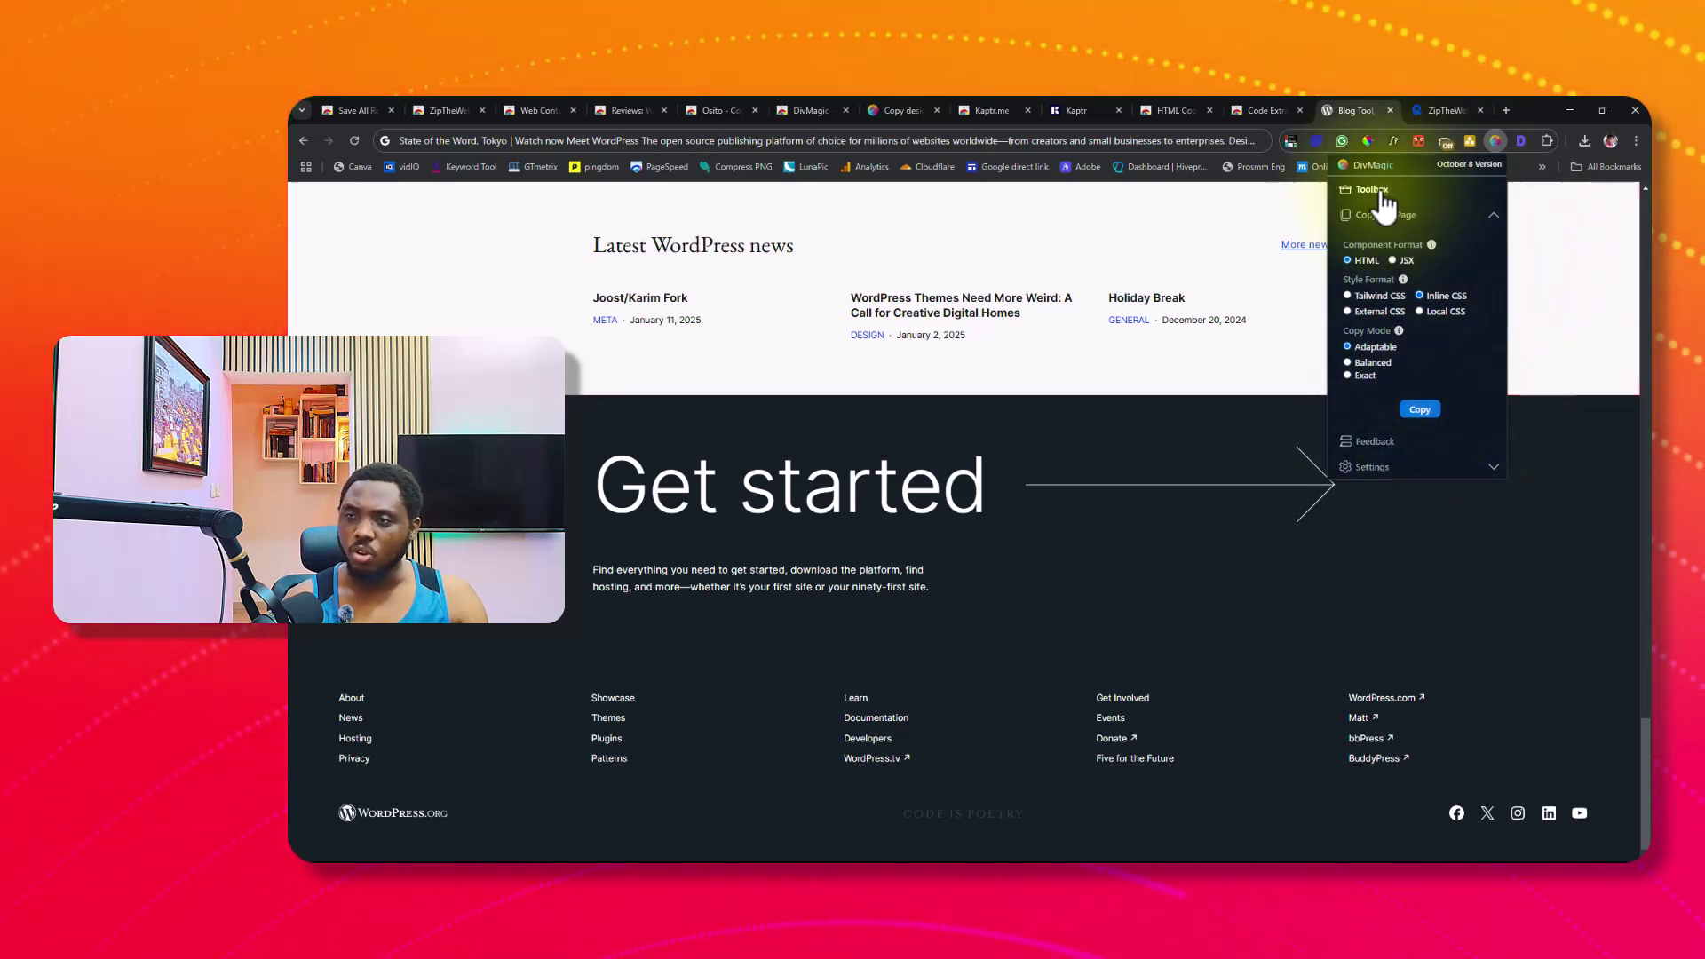
left_click(1372, 190)
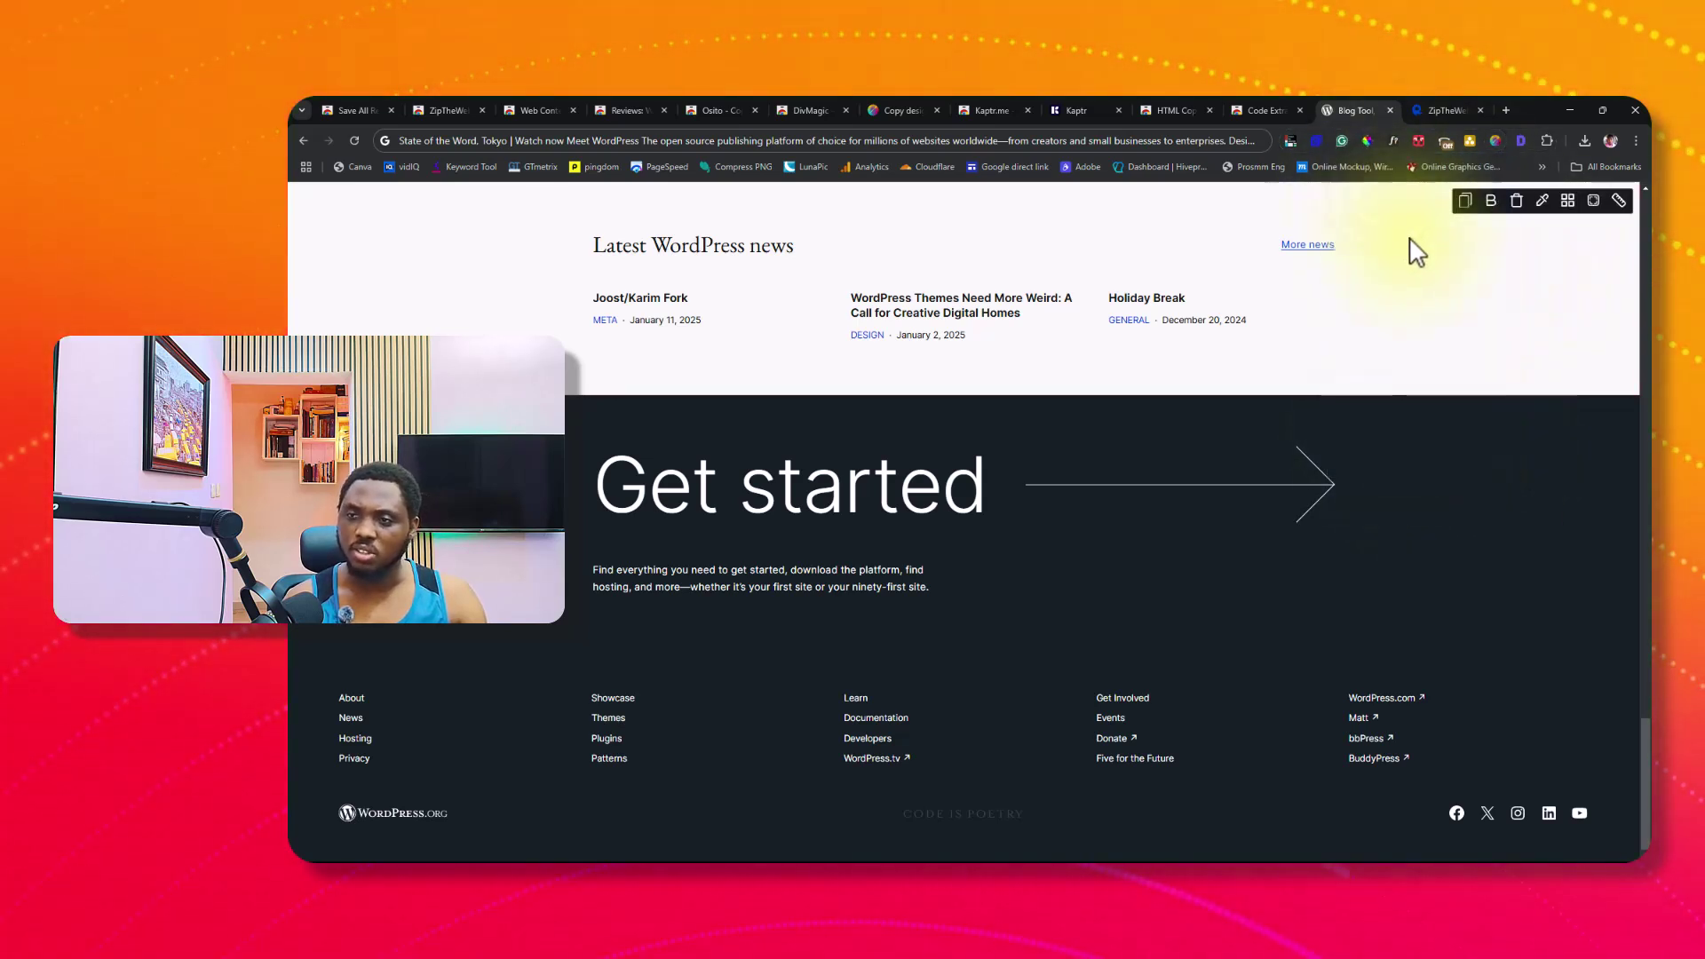
scroll(1340, 297, "up", 10)
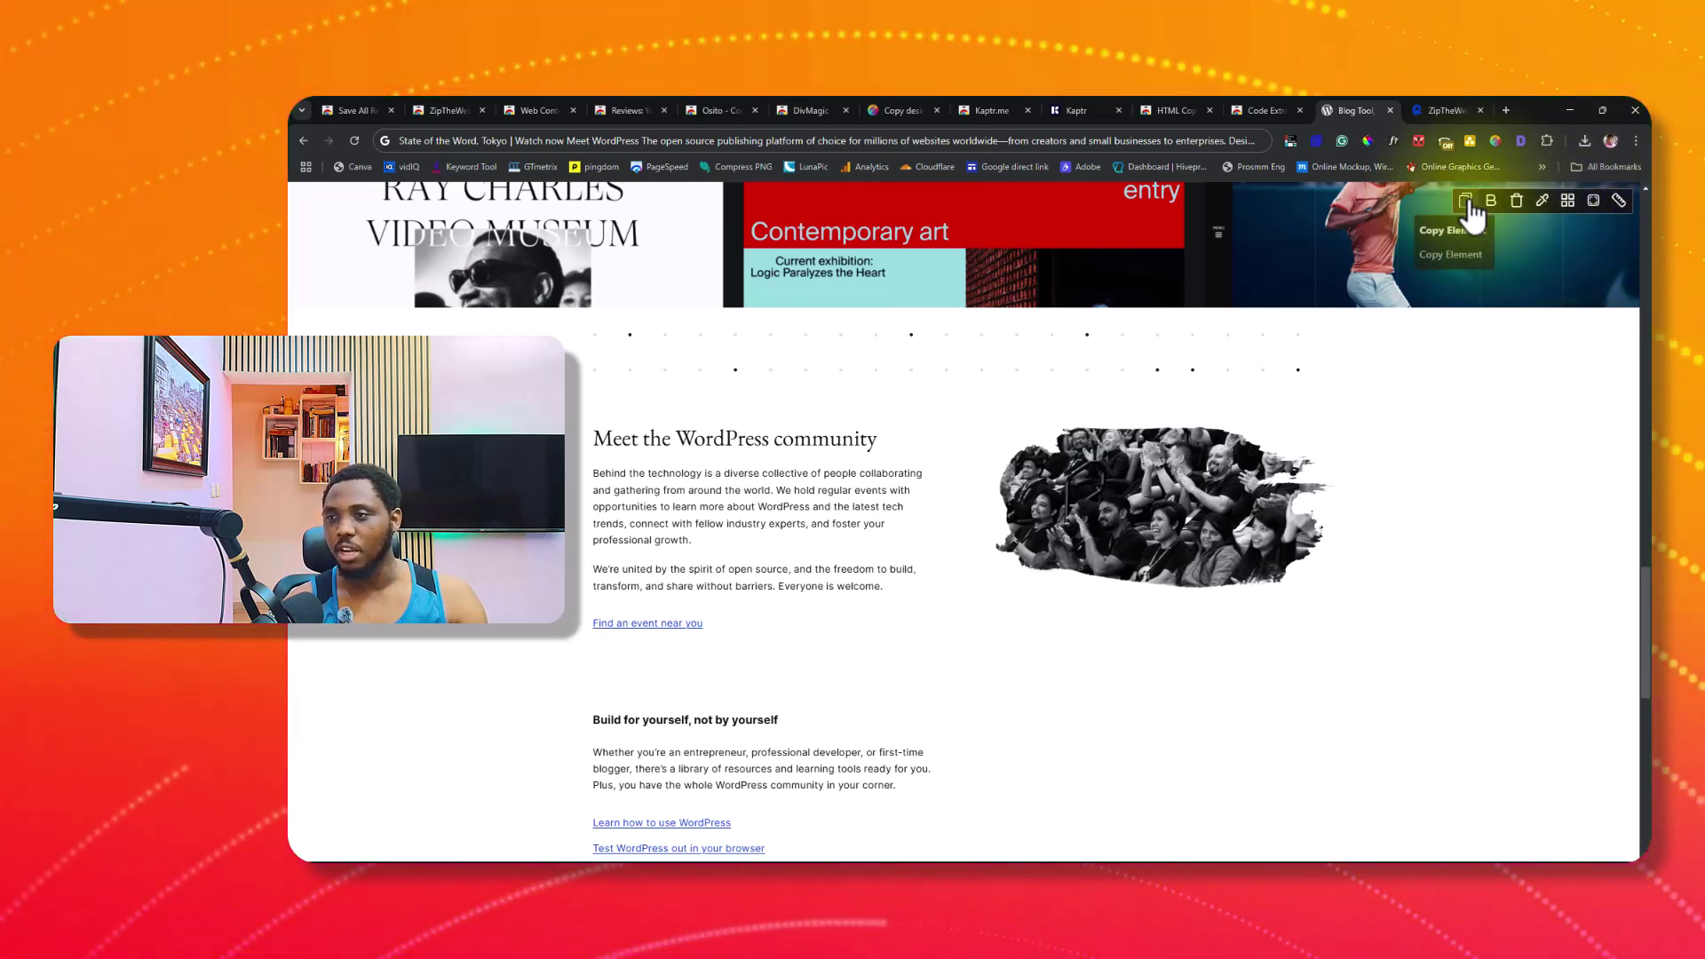
left_click(1467, 206)
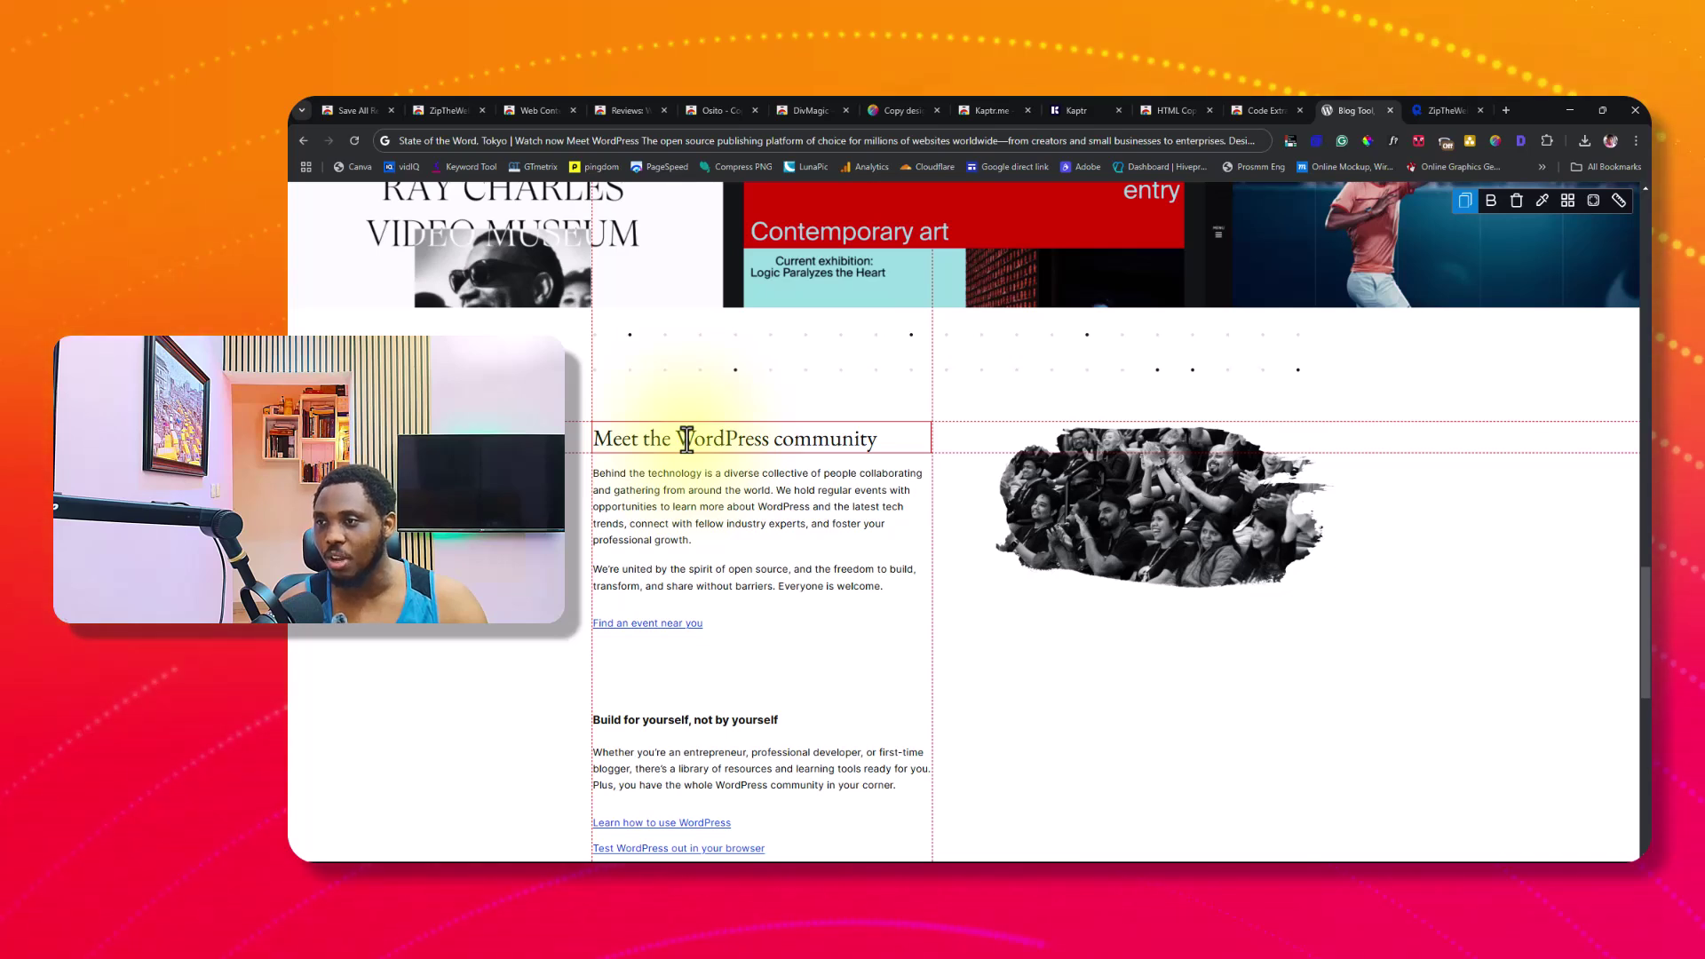
- Hide the heading, both paragraphs, event link and photo of the "Meet the WordPress community" section with DivMagic, and reload the page
left_click(1519, 206)
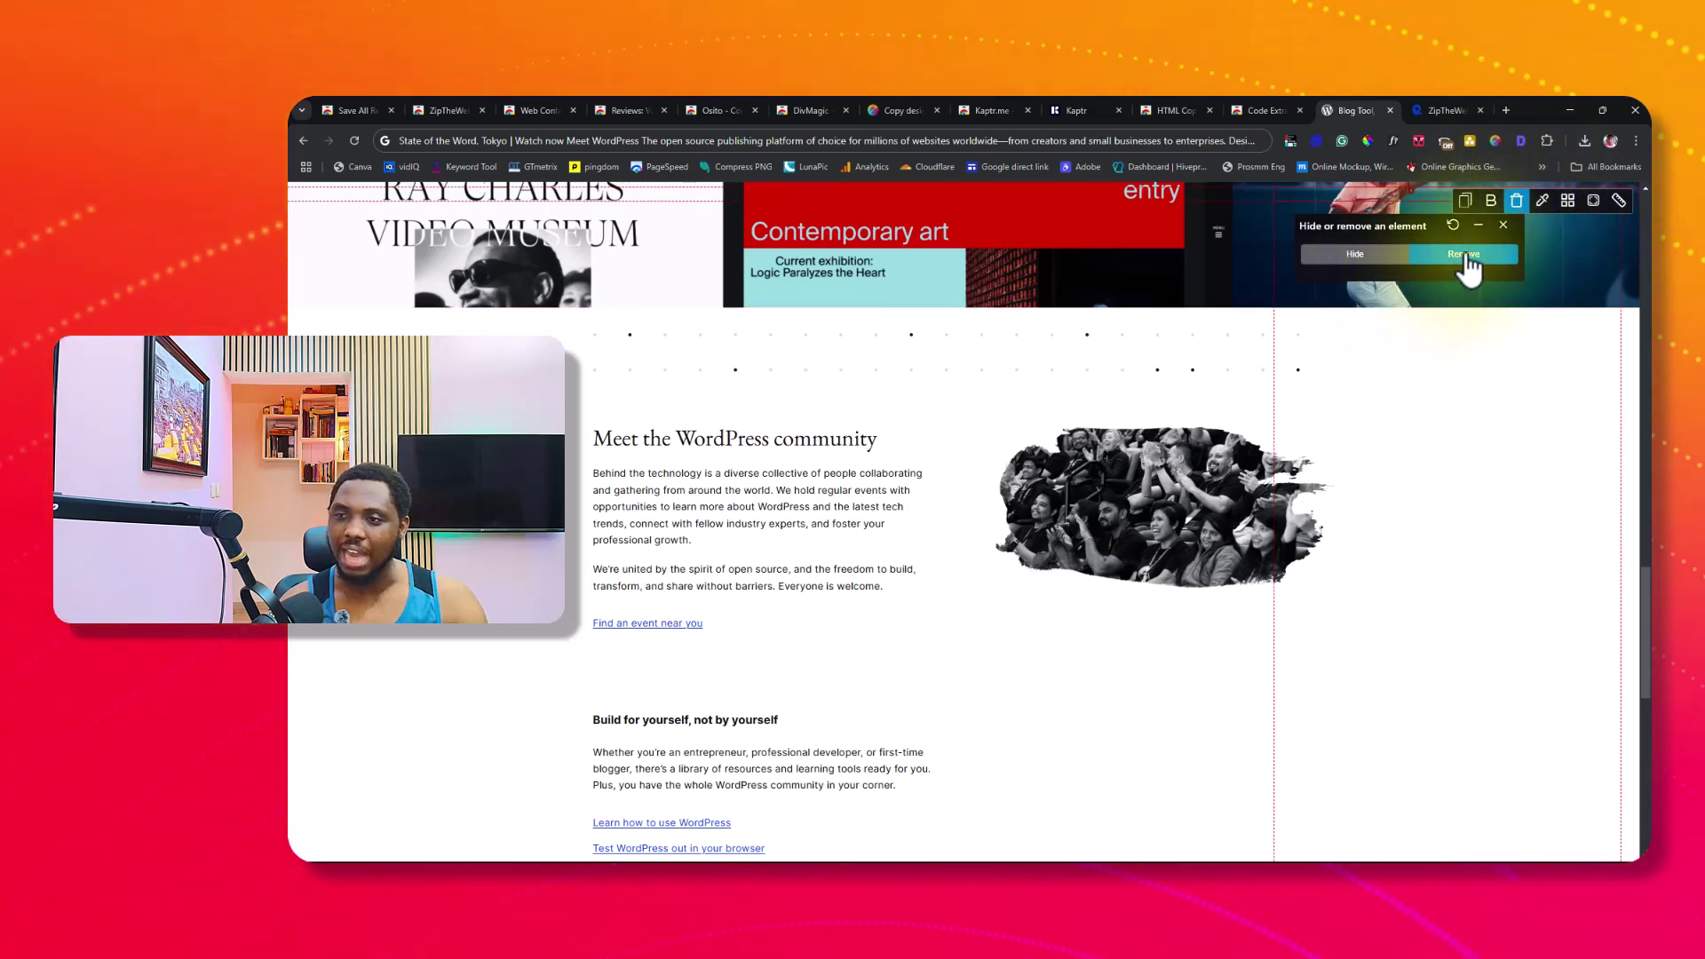
left_click(1374, 264)
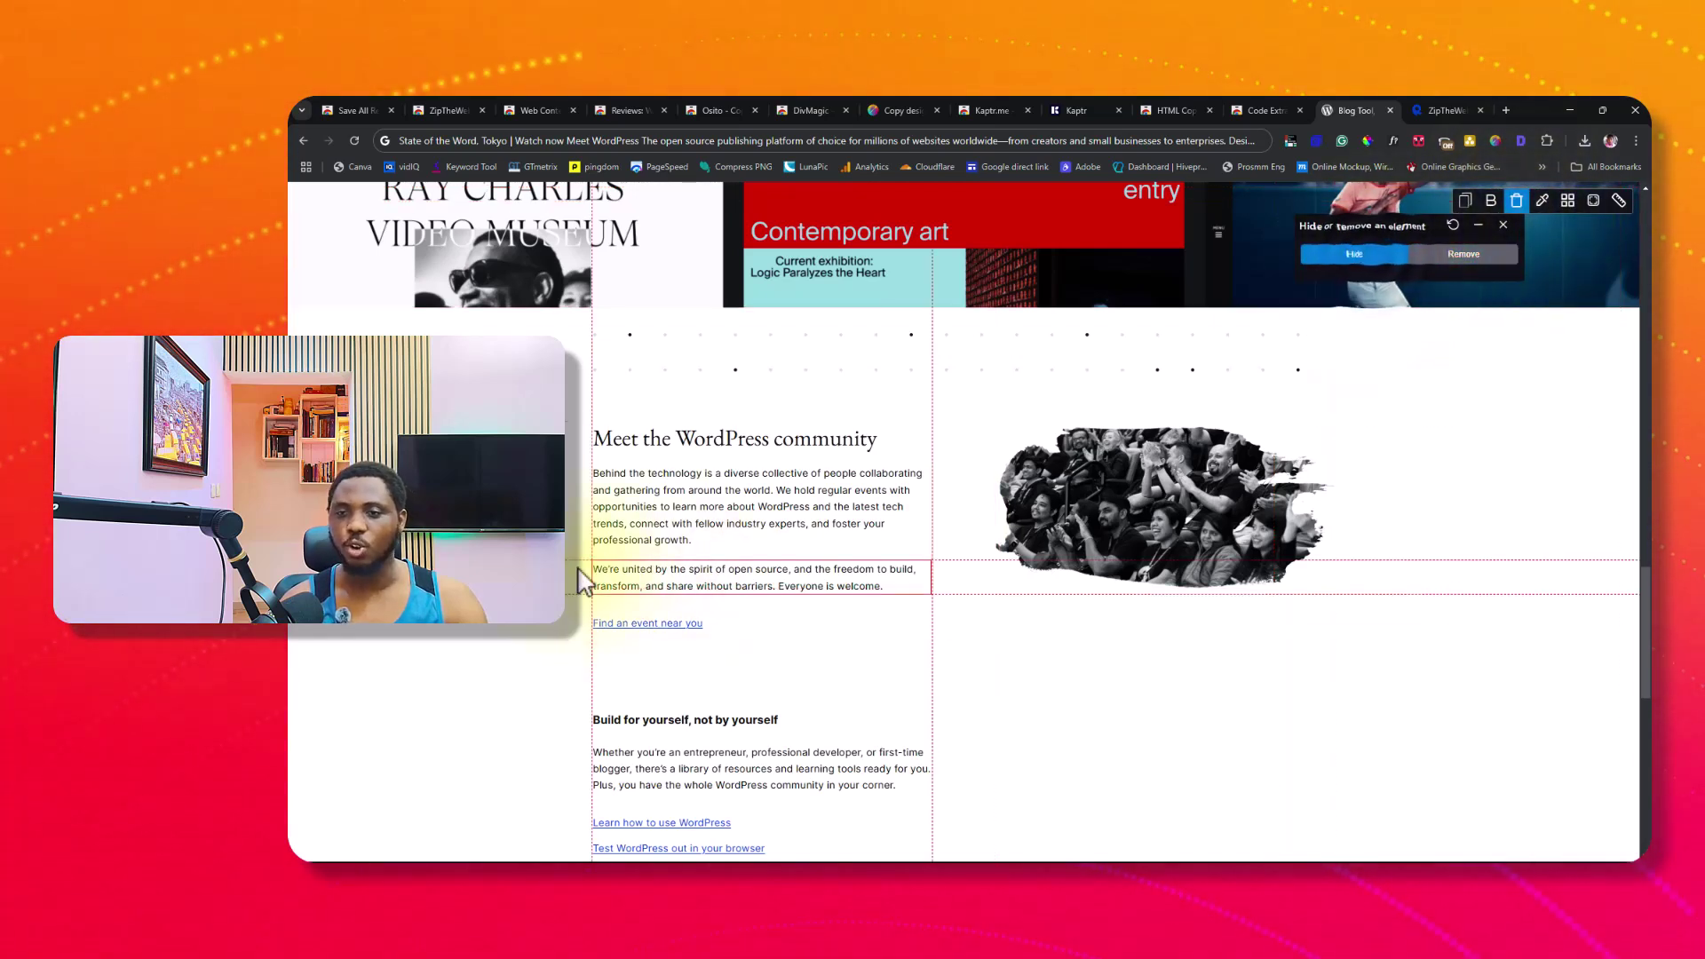
left_click(806, 440)
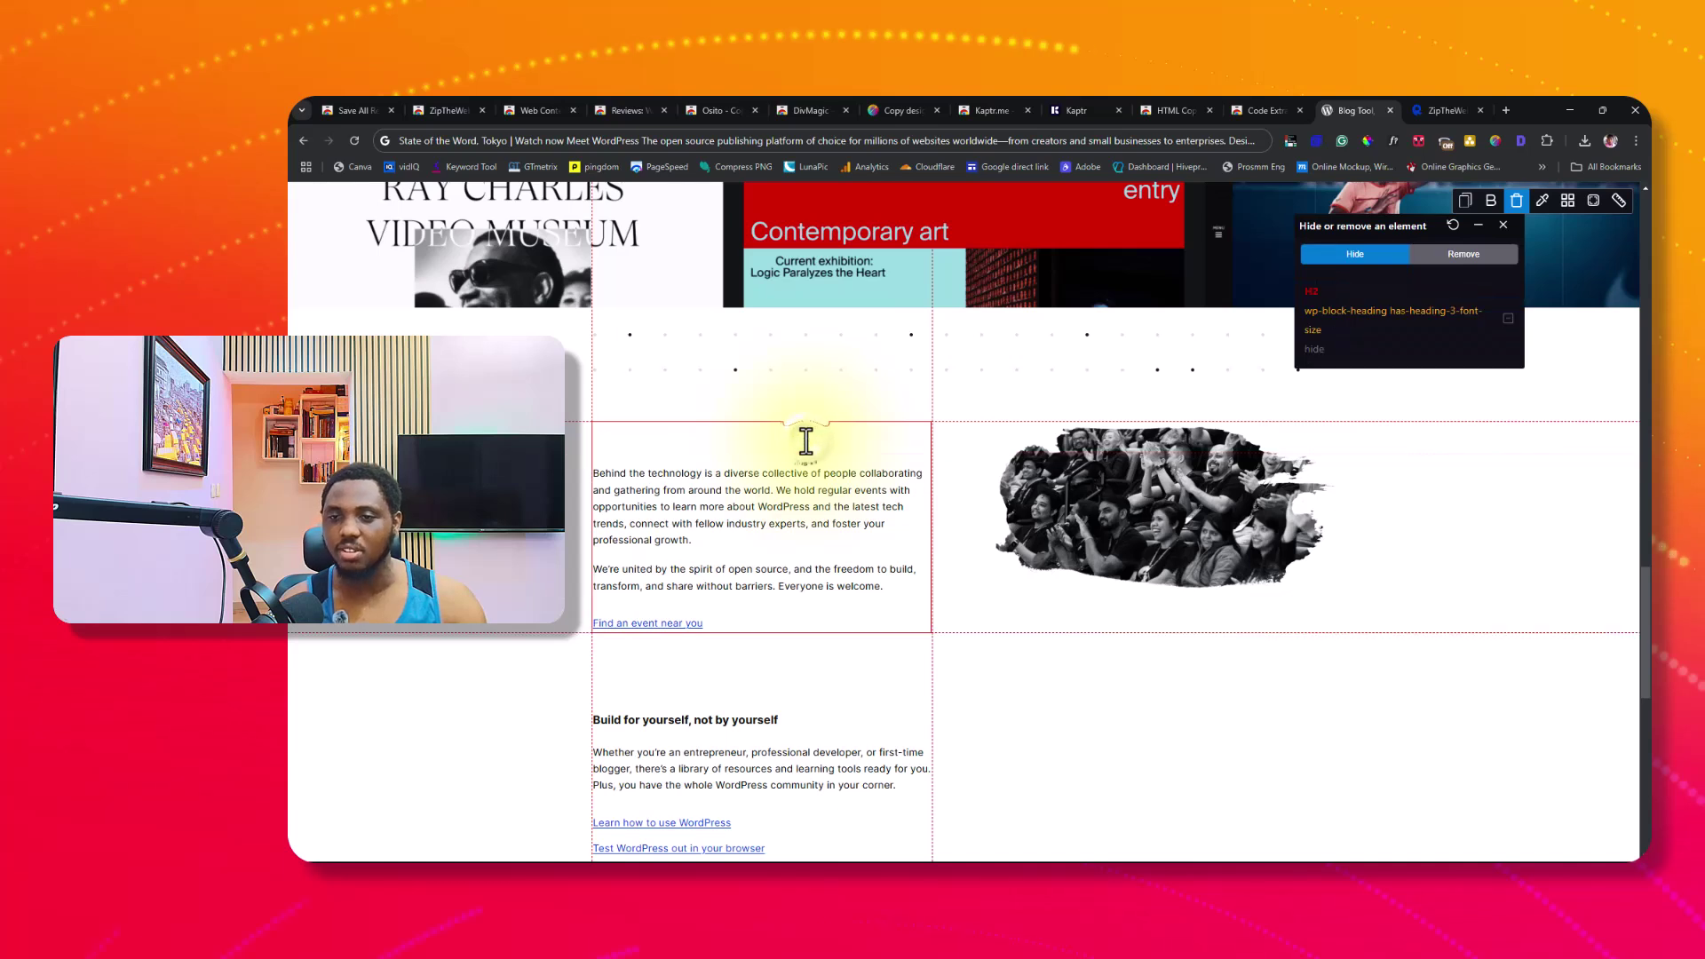
left_click(796, 486)
left_click(813, 570)
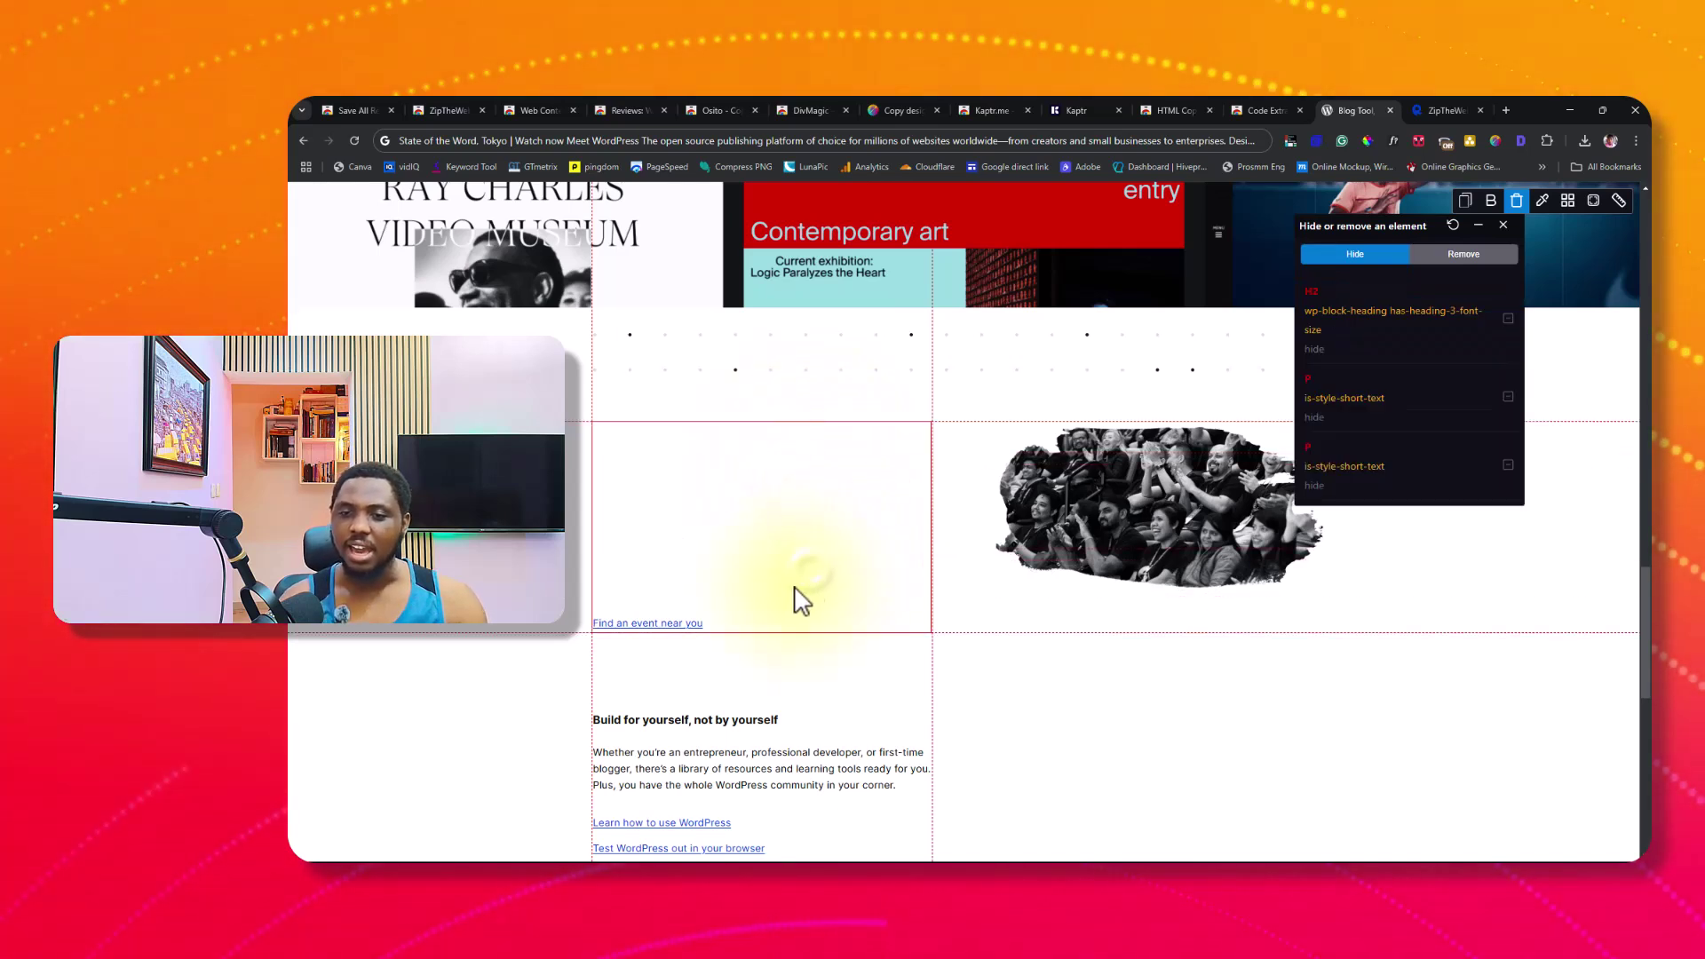
left_click(666, 622)
left_click(1157, 481)
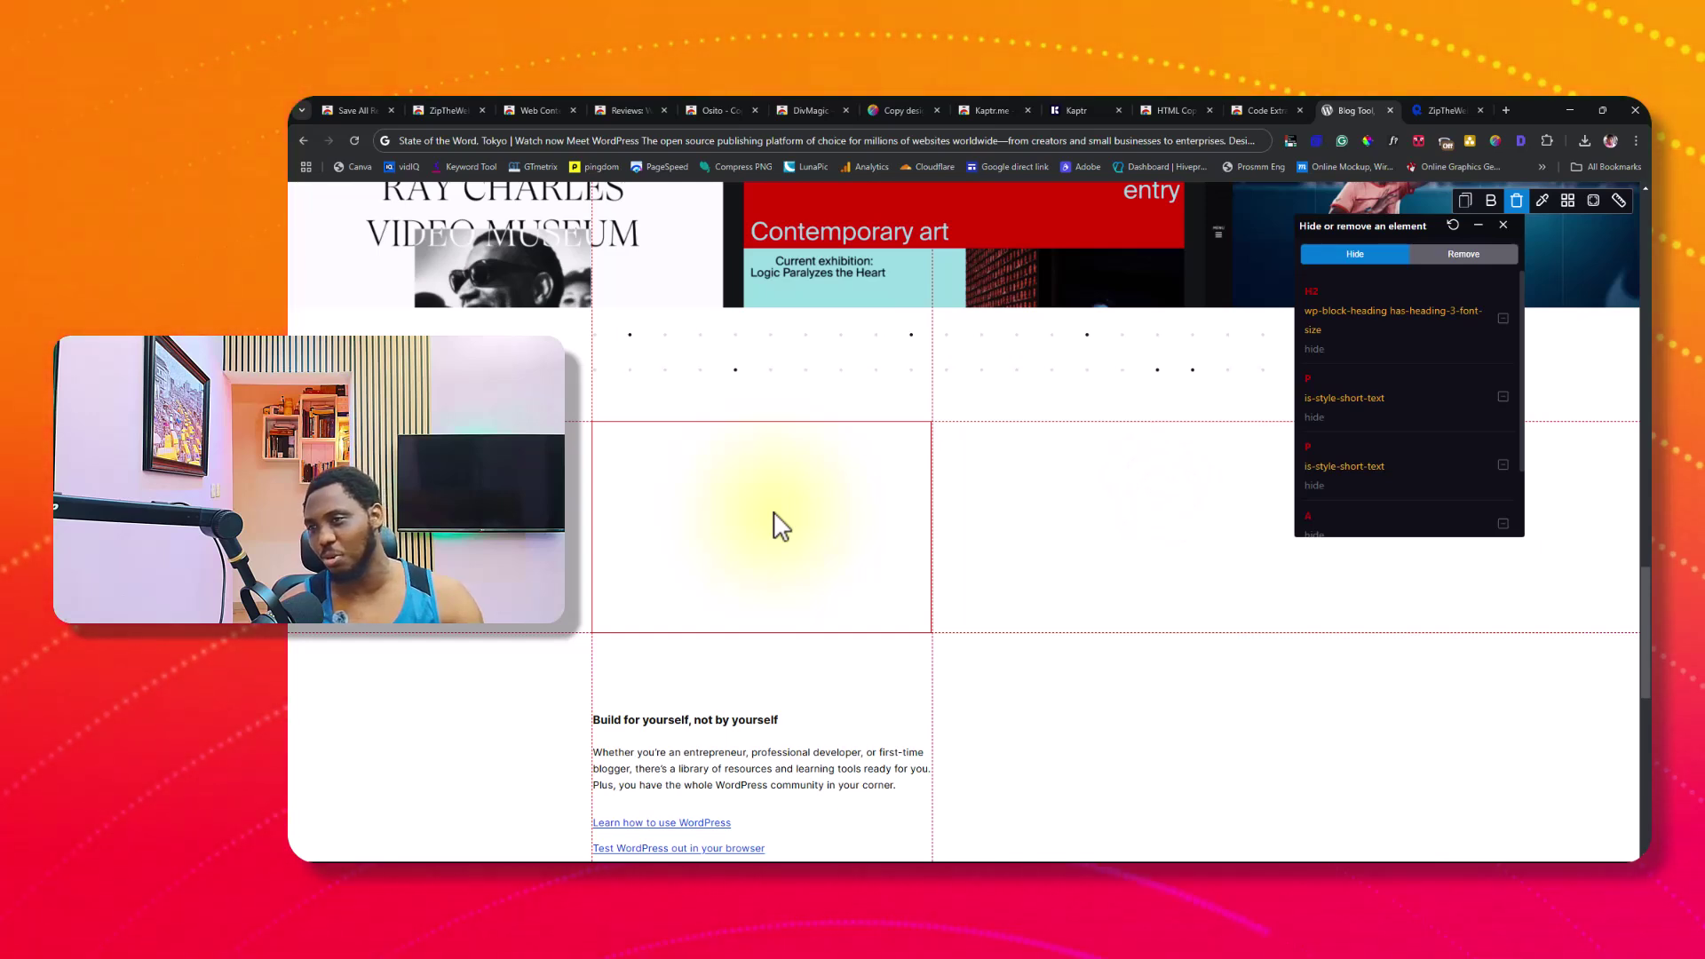
left_click(780, 526)
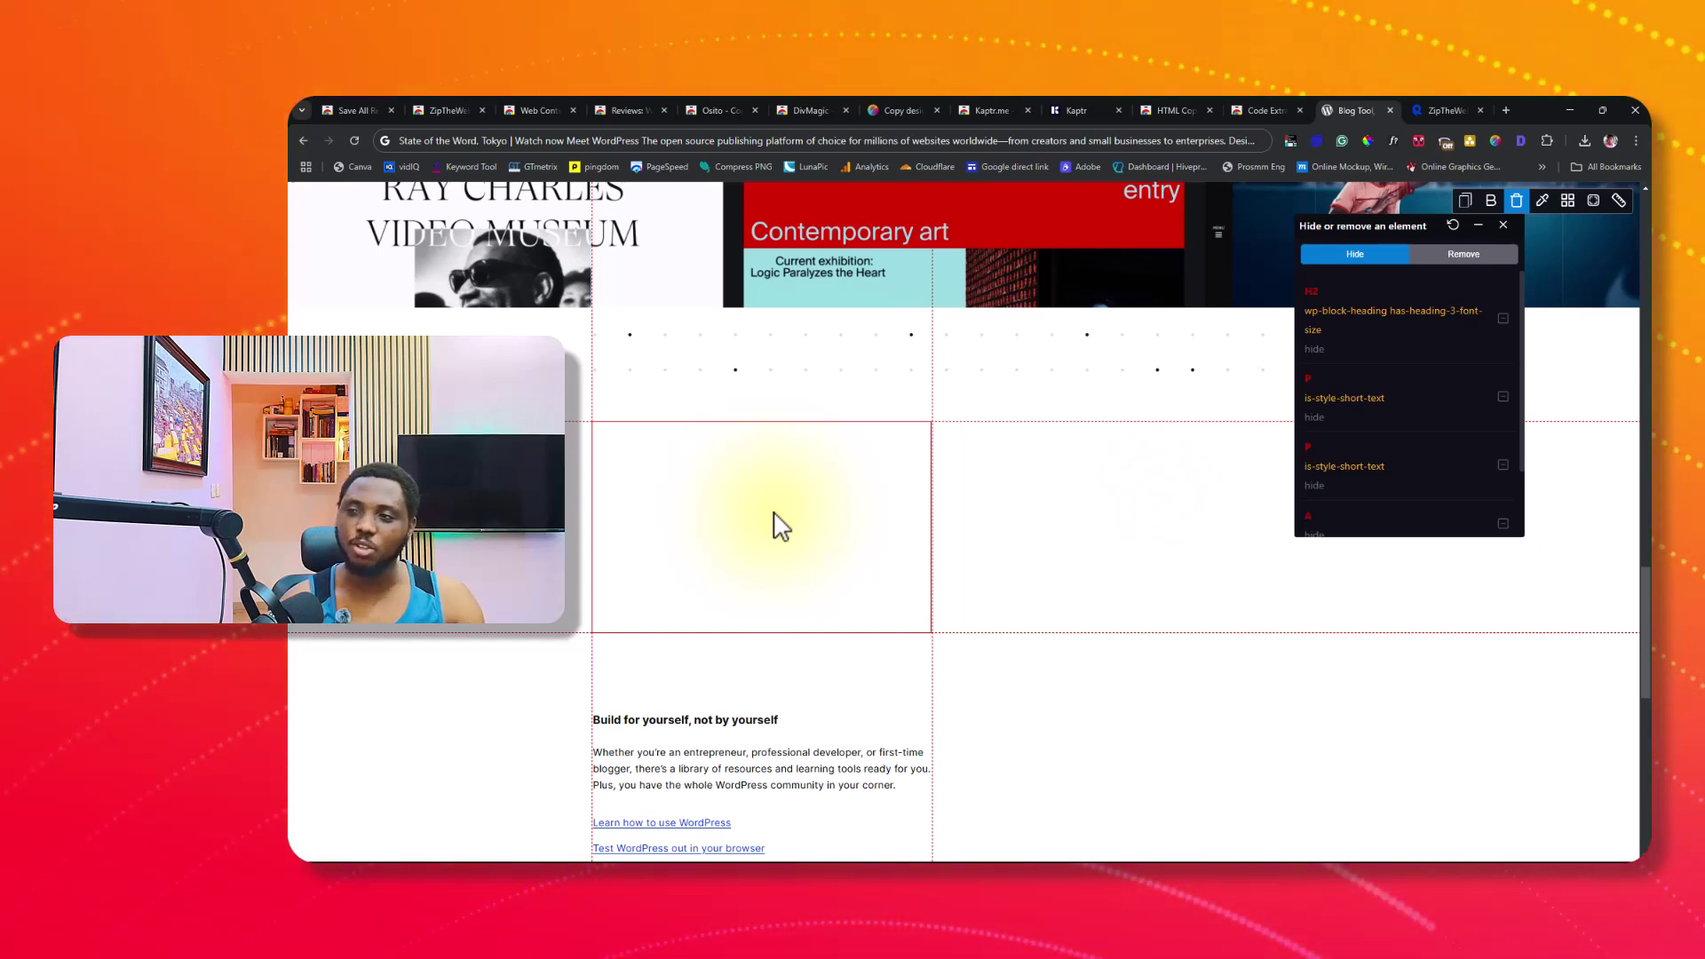
left_click(1504, 226)
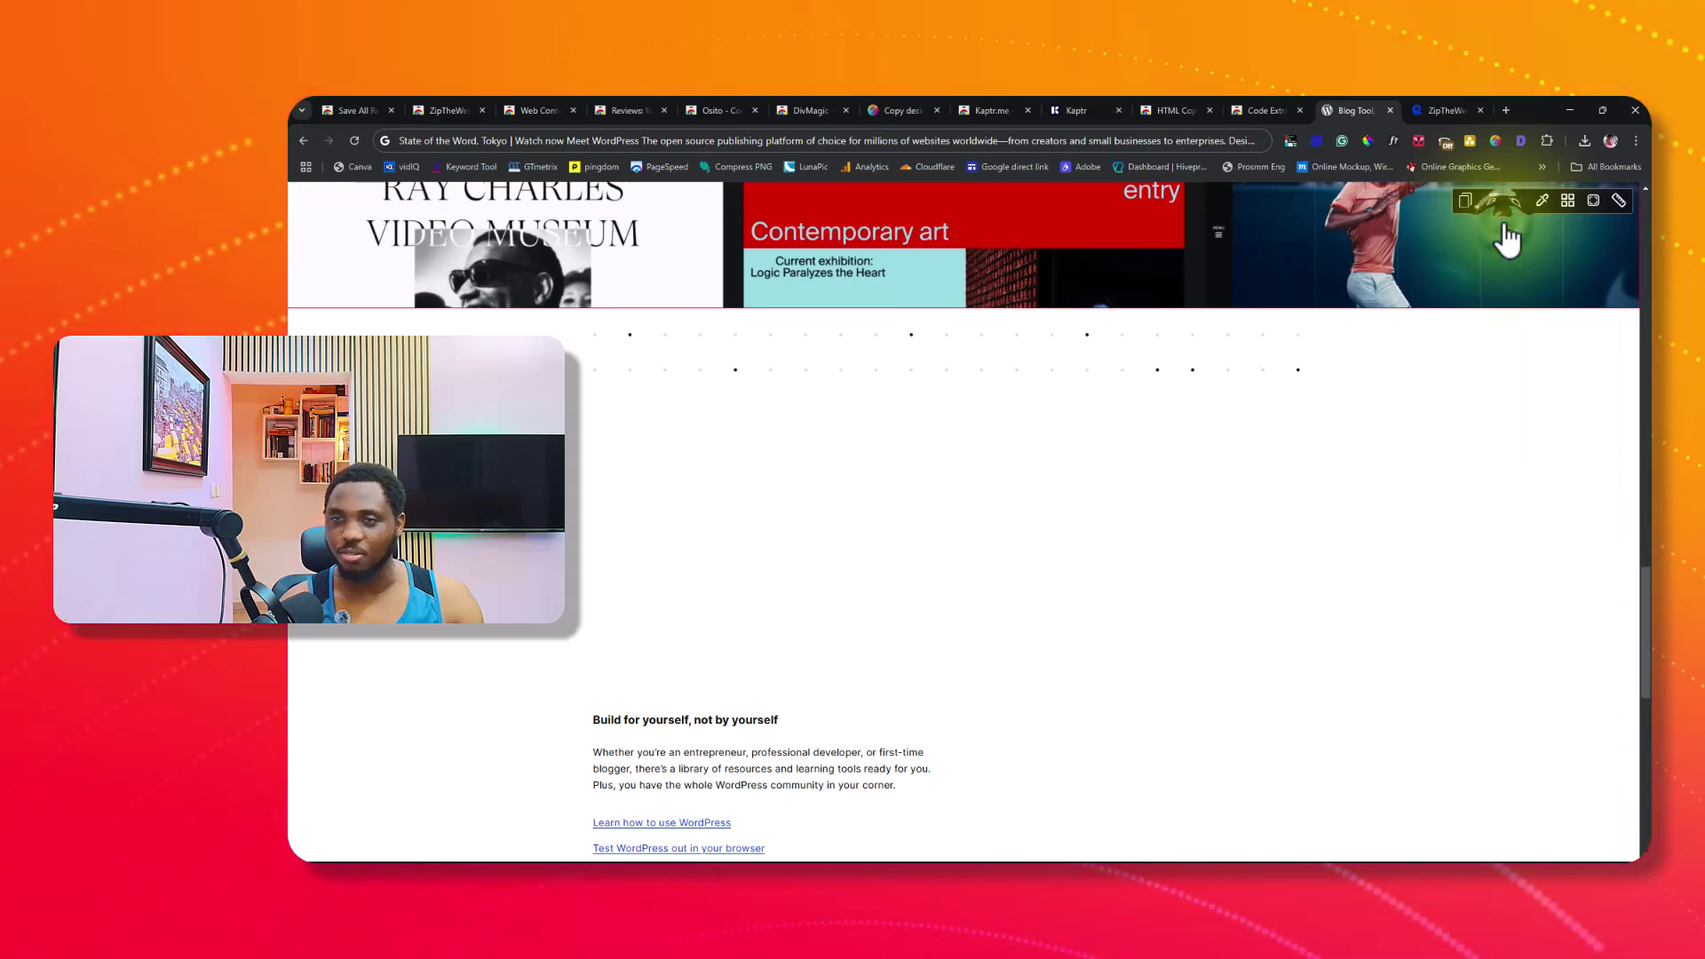
left_click(354, 140)
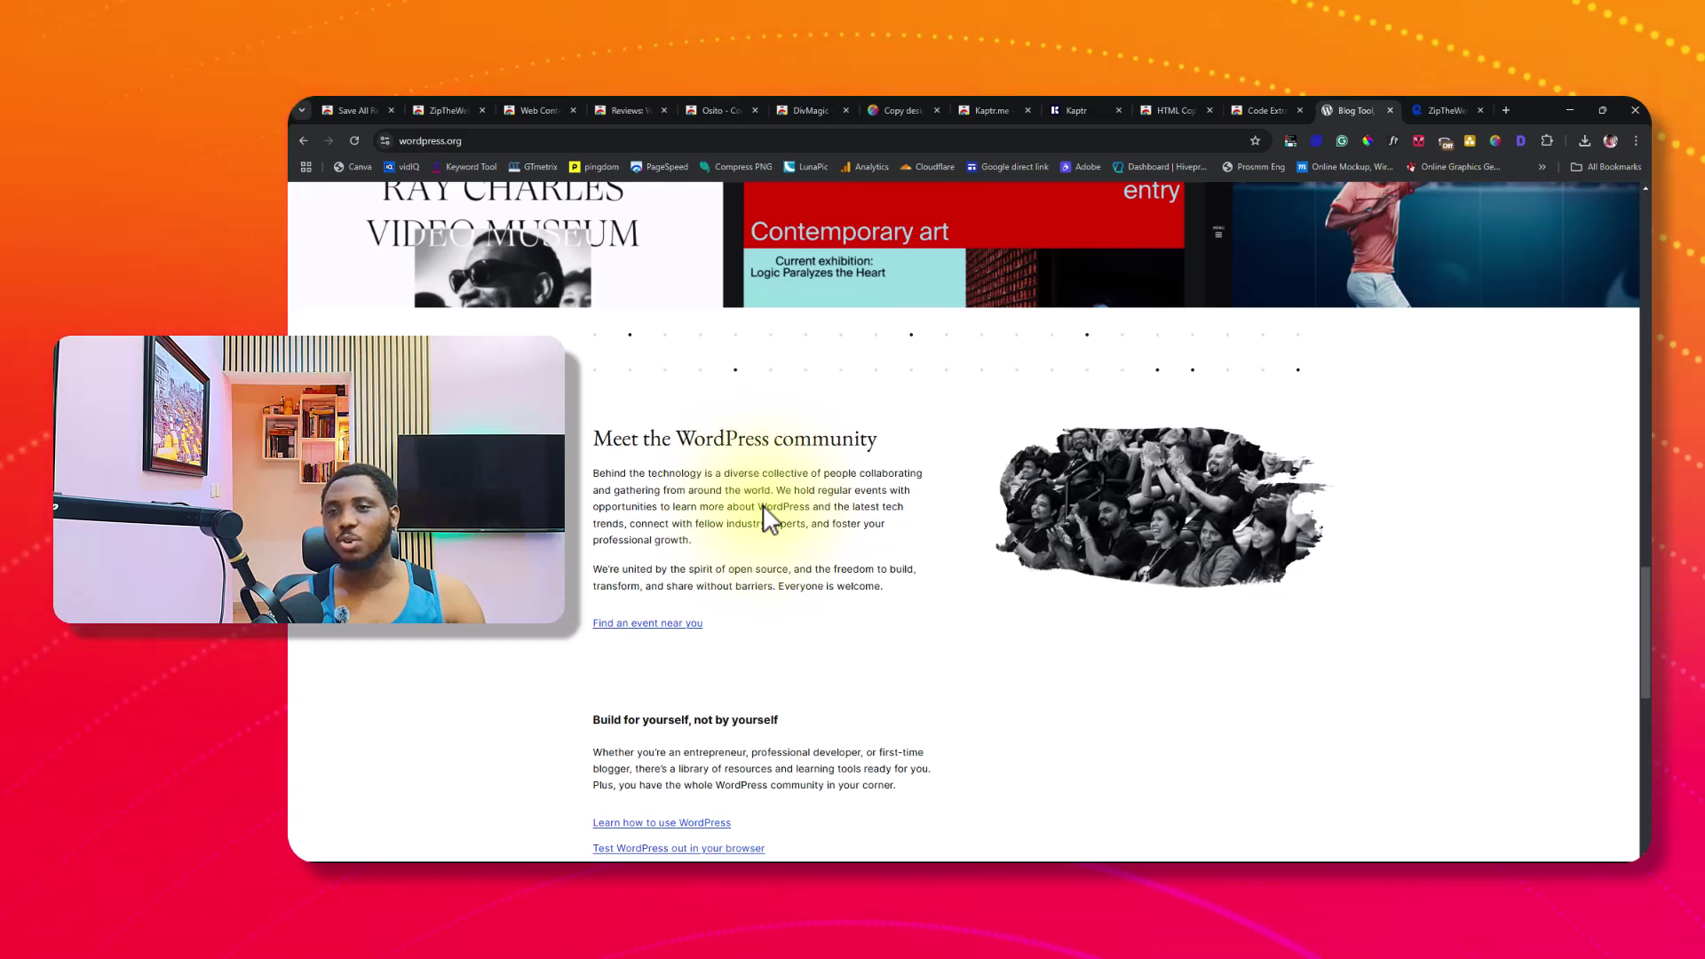
- View Kaptr.me's store listing, and search Google for "dollar to naira today" in a new browser tab
left_click(1003, 110)
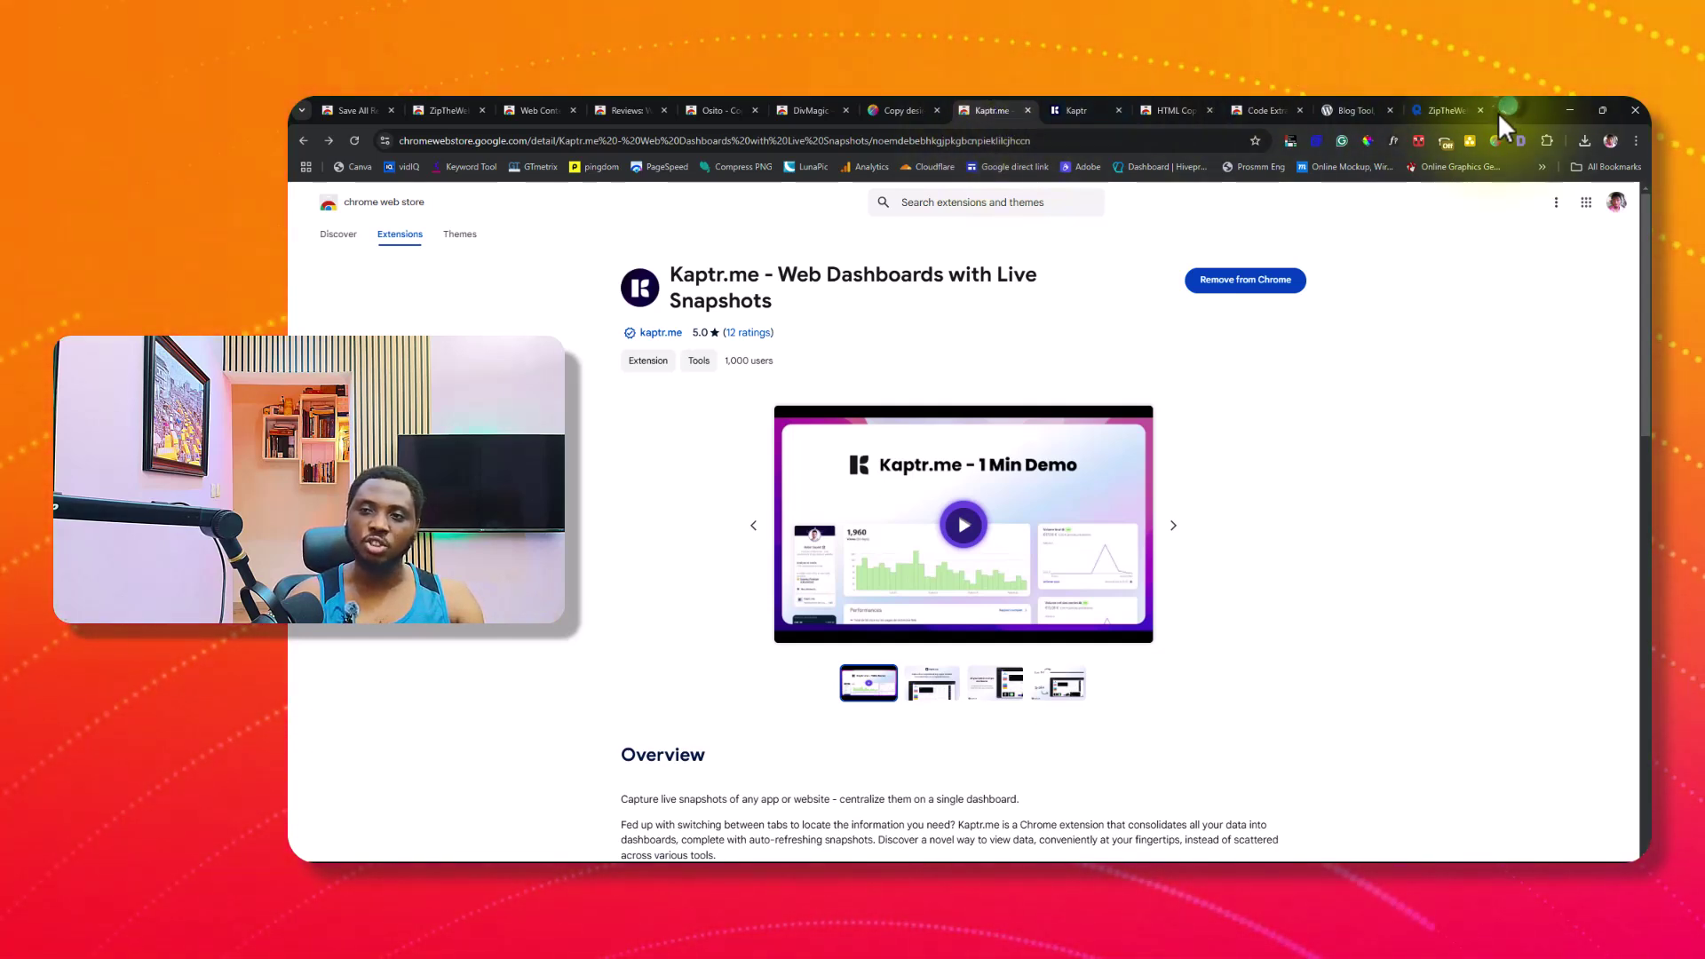
left_click(1505, 111)
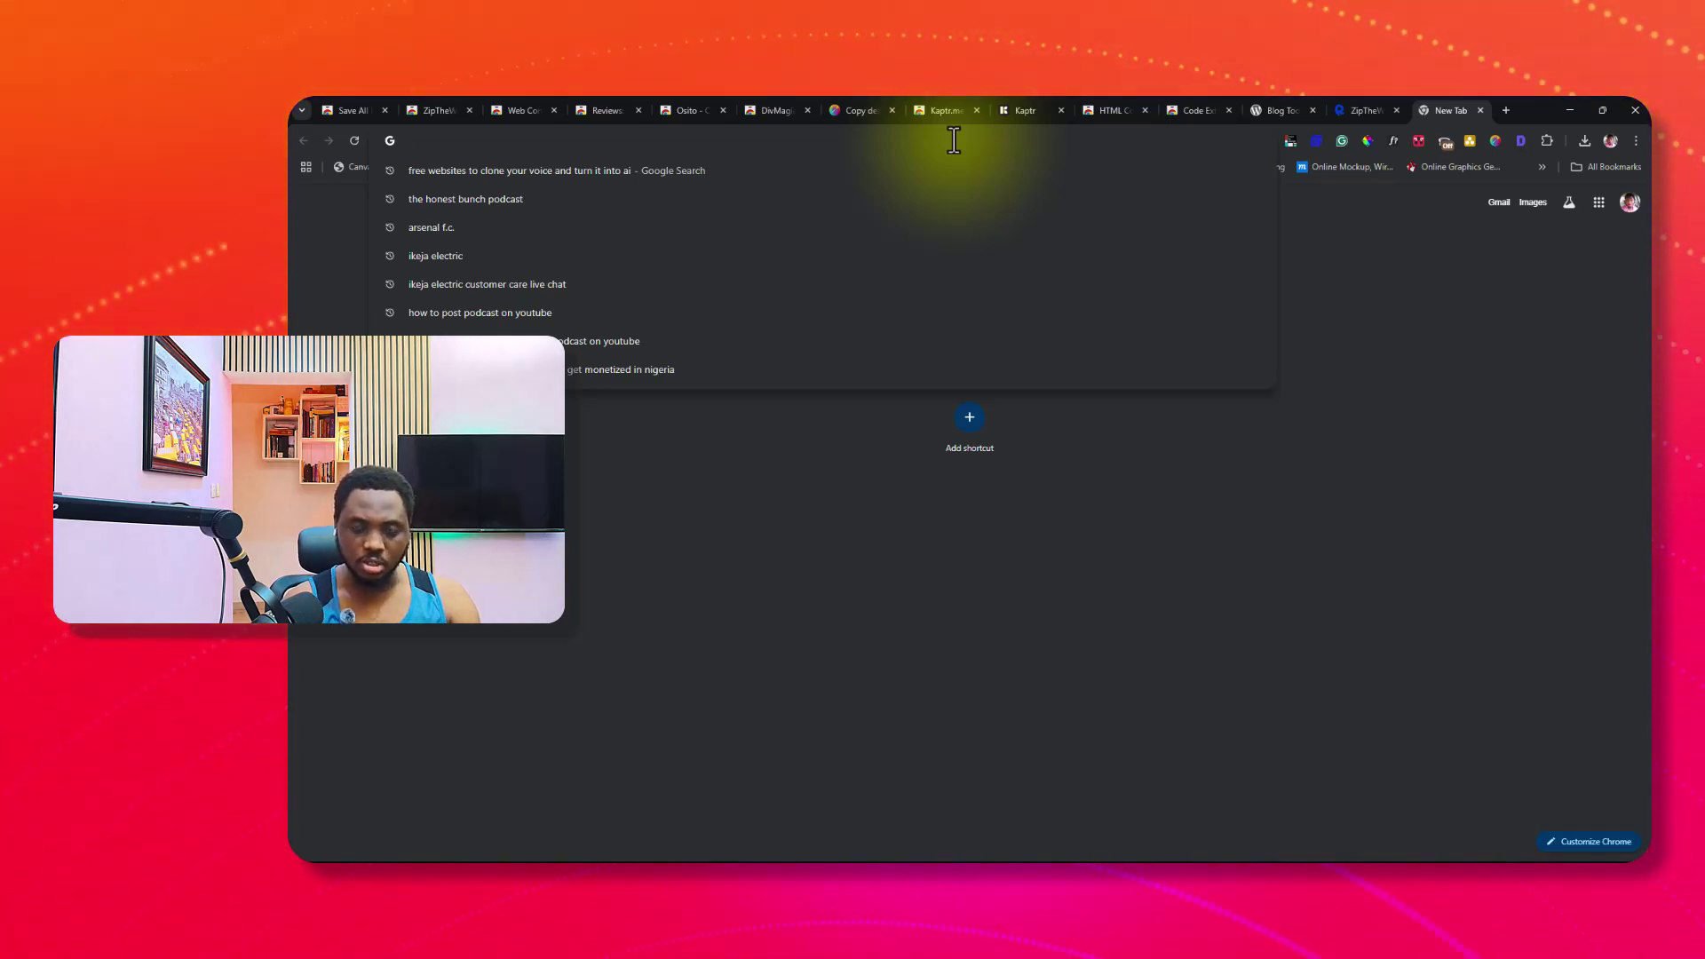
type("dollar")
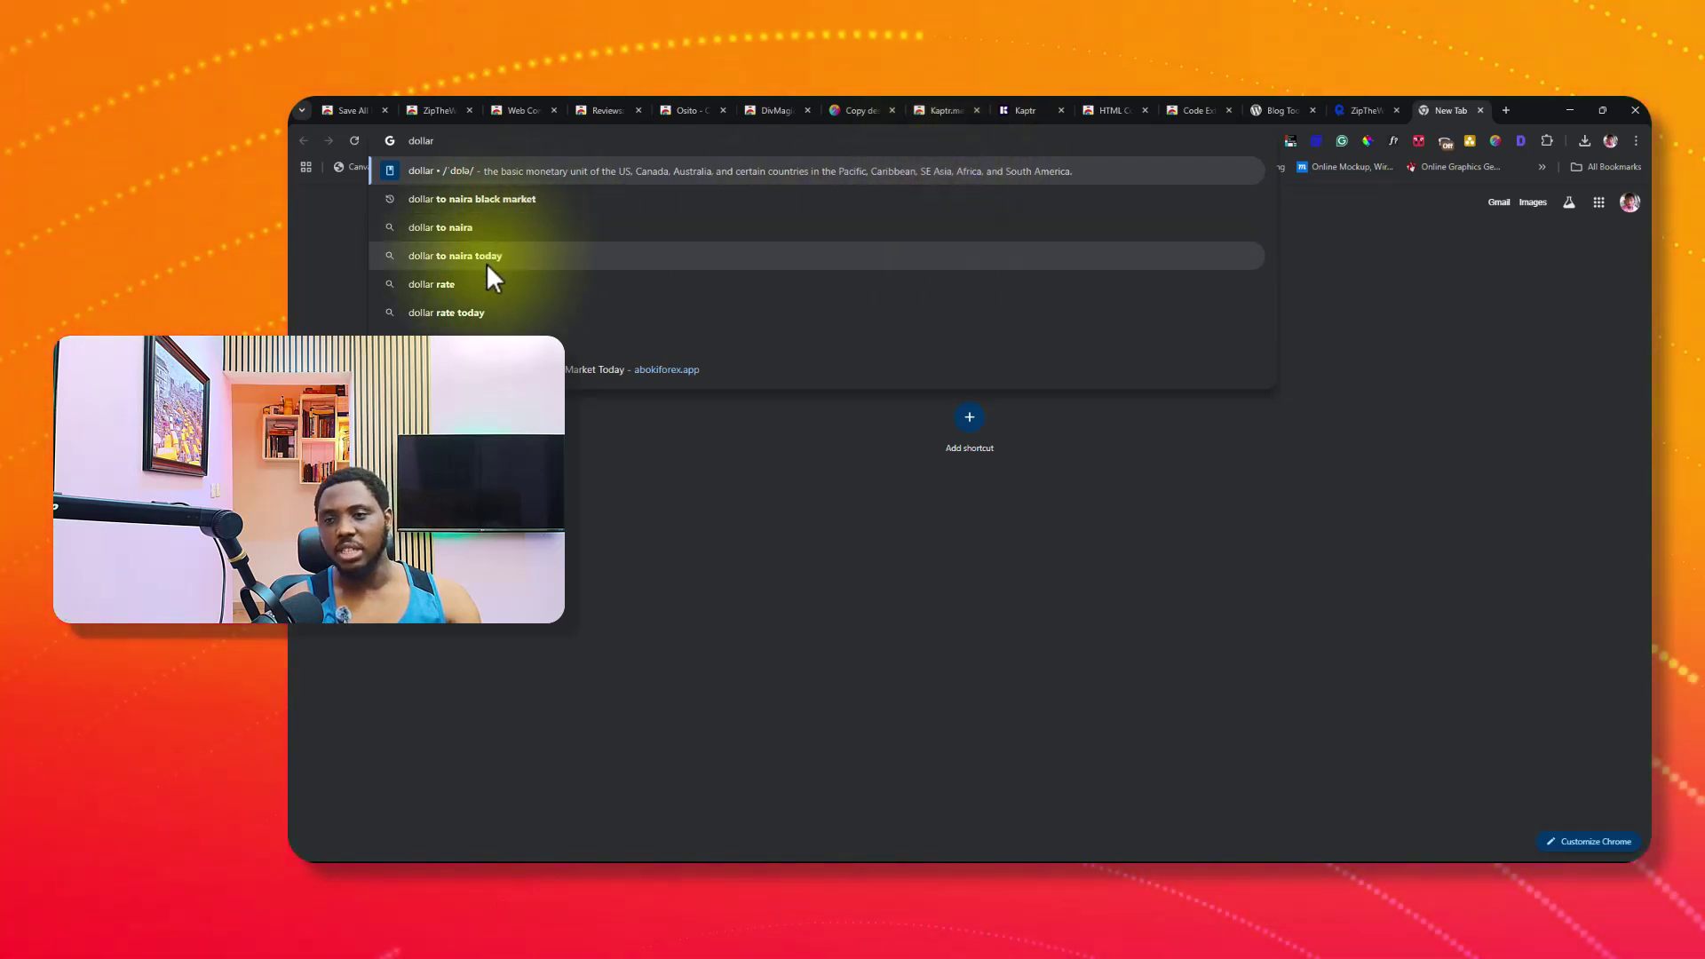
left_click(487, 263)
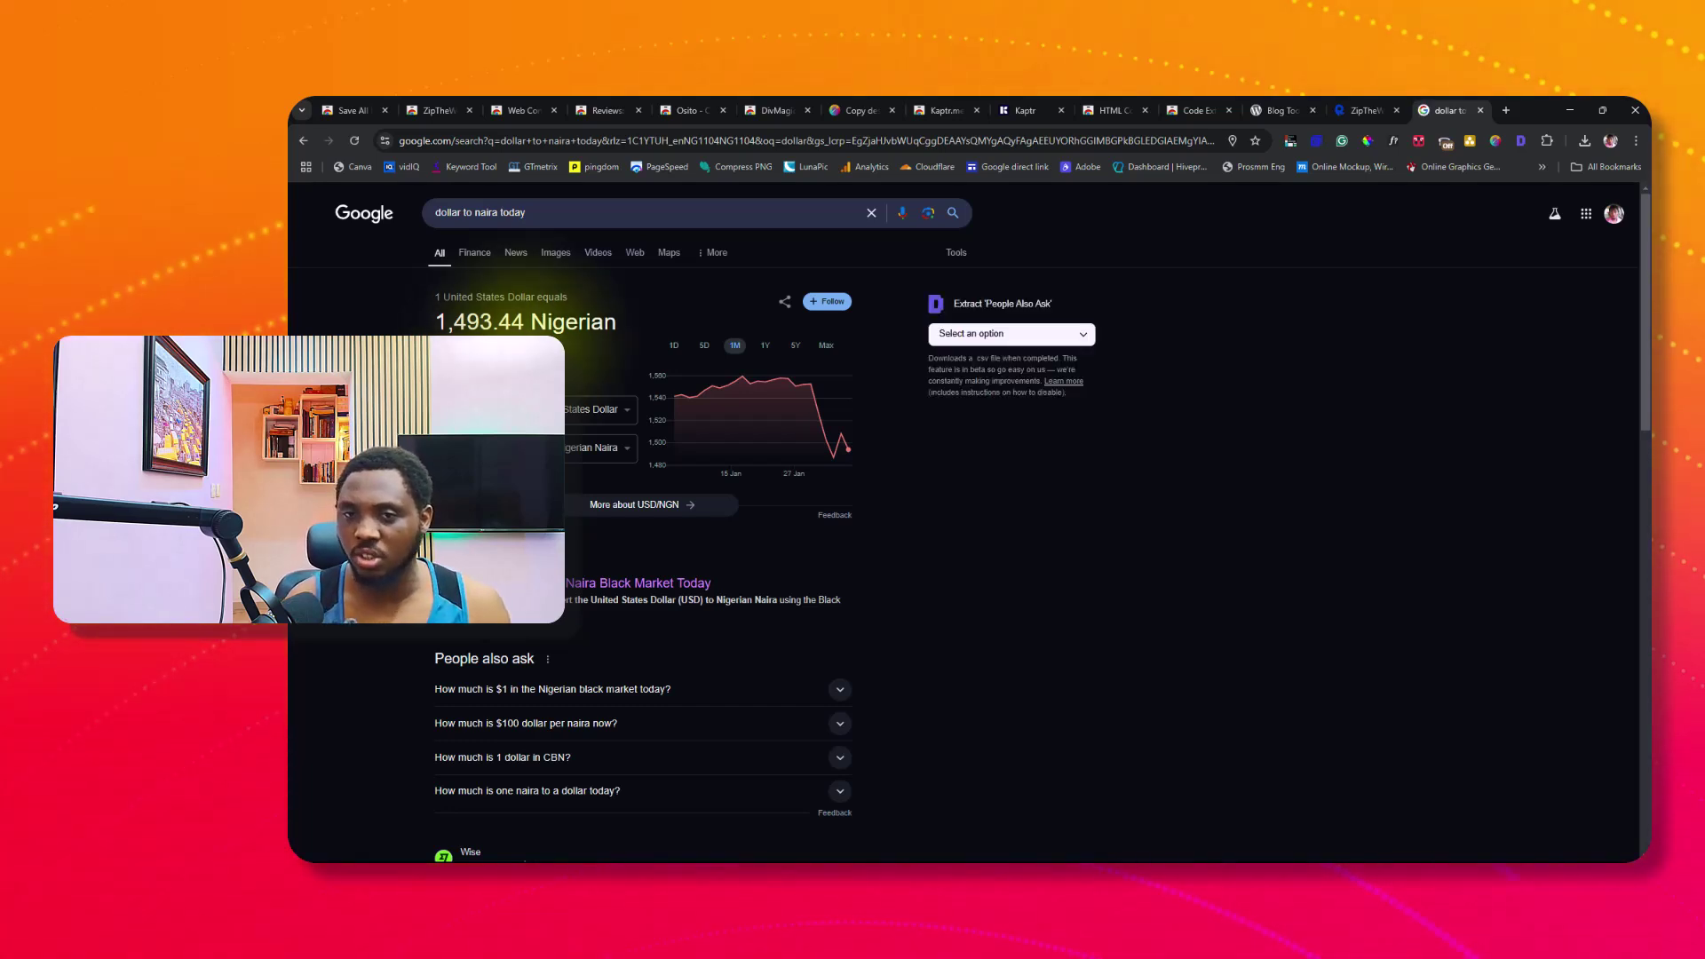
- Capture the dollar-to-naira exchange-rate card as a Kaptr.me snapshot, save it to dashboard 1, and refresh all snapshots there
left_click(1545, 140)
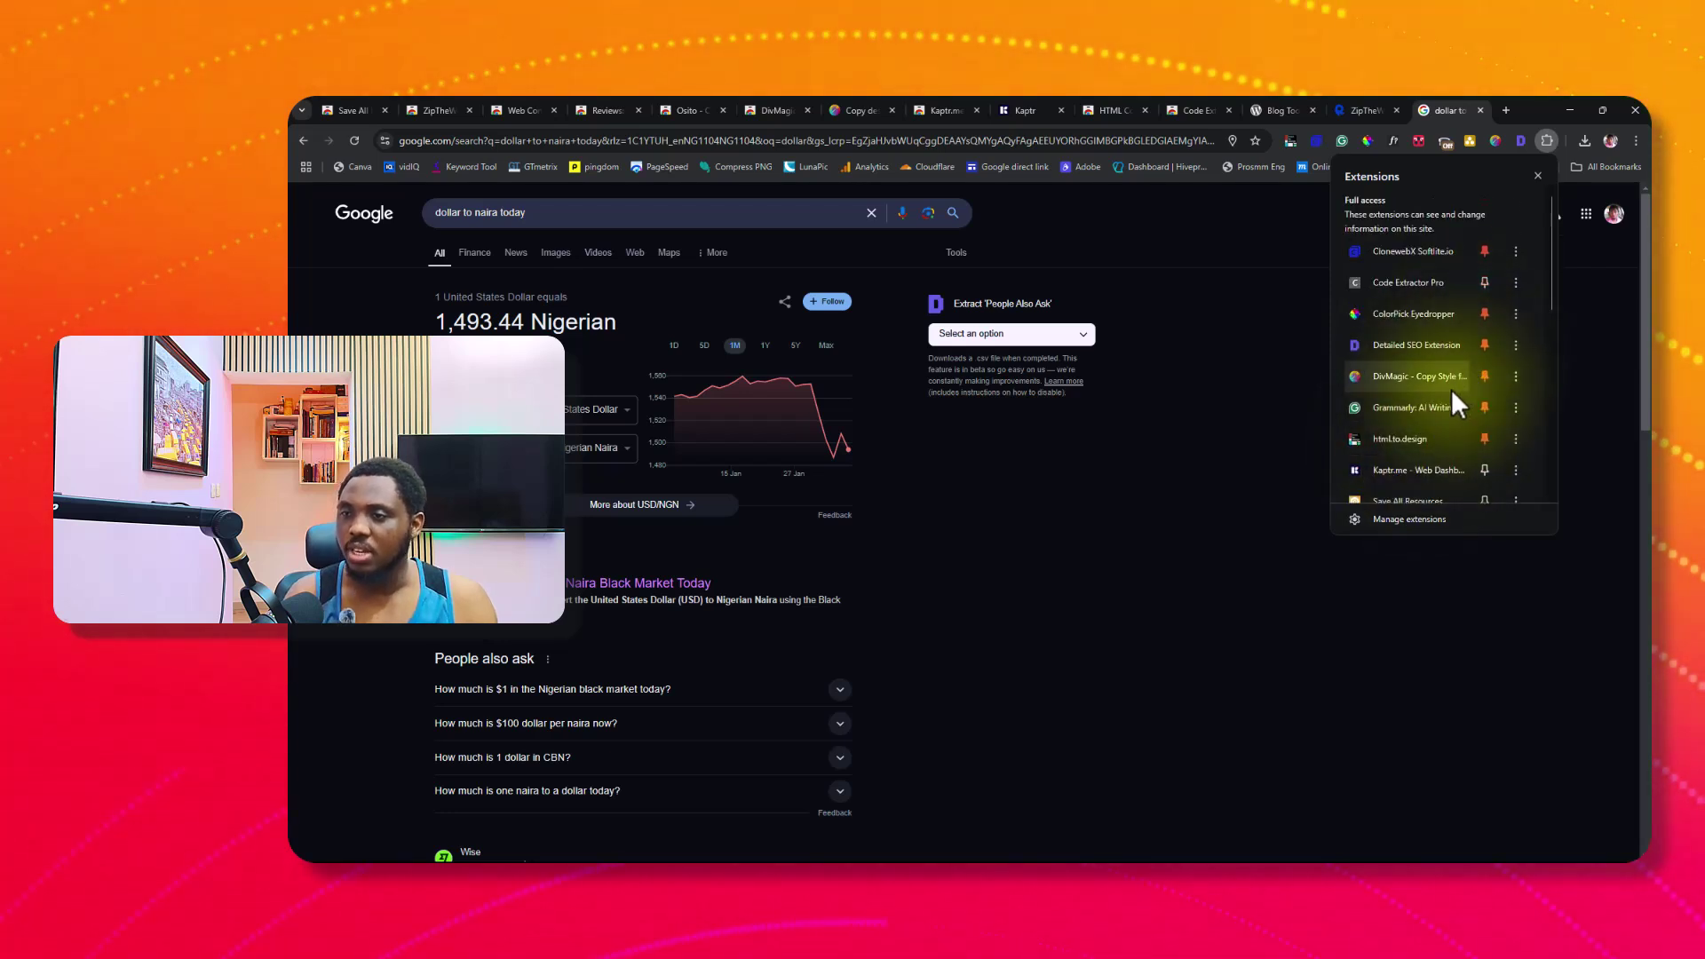
left_click(1422, 471)
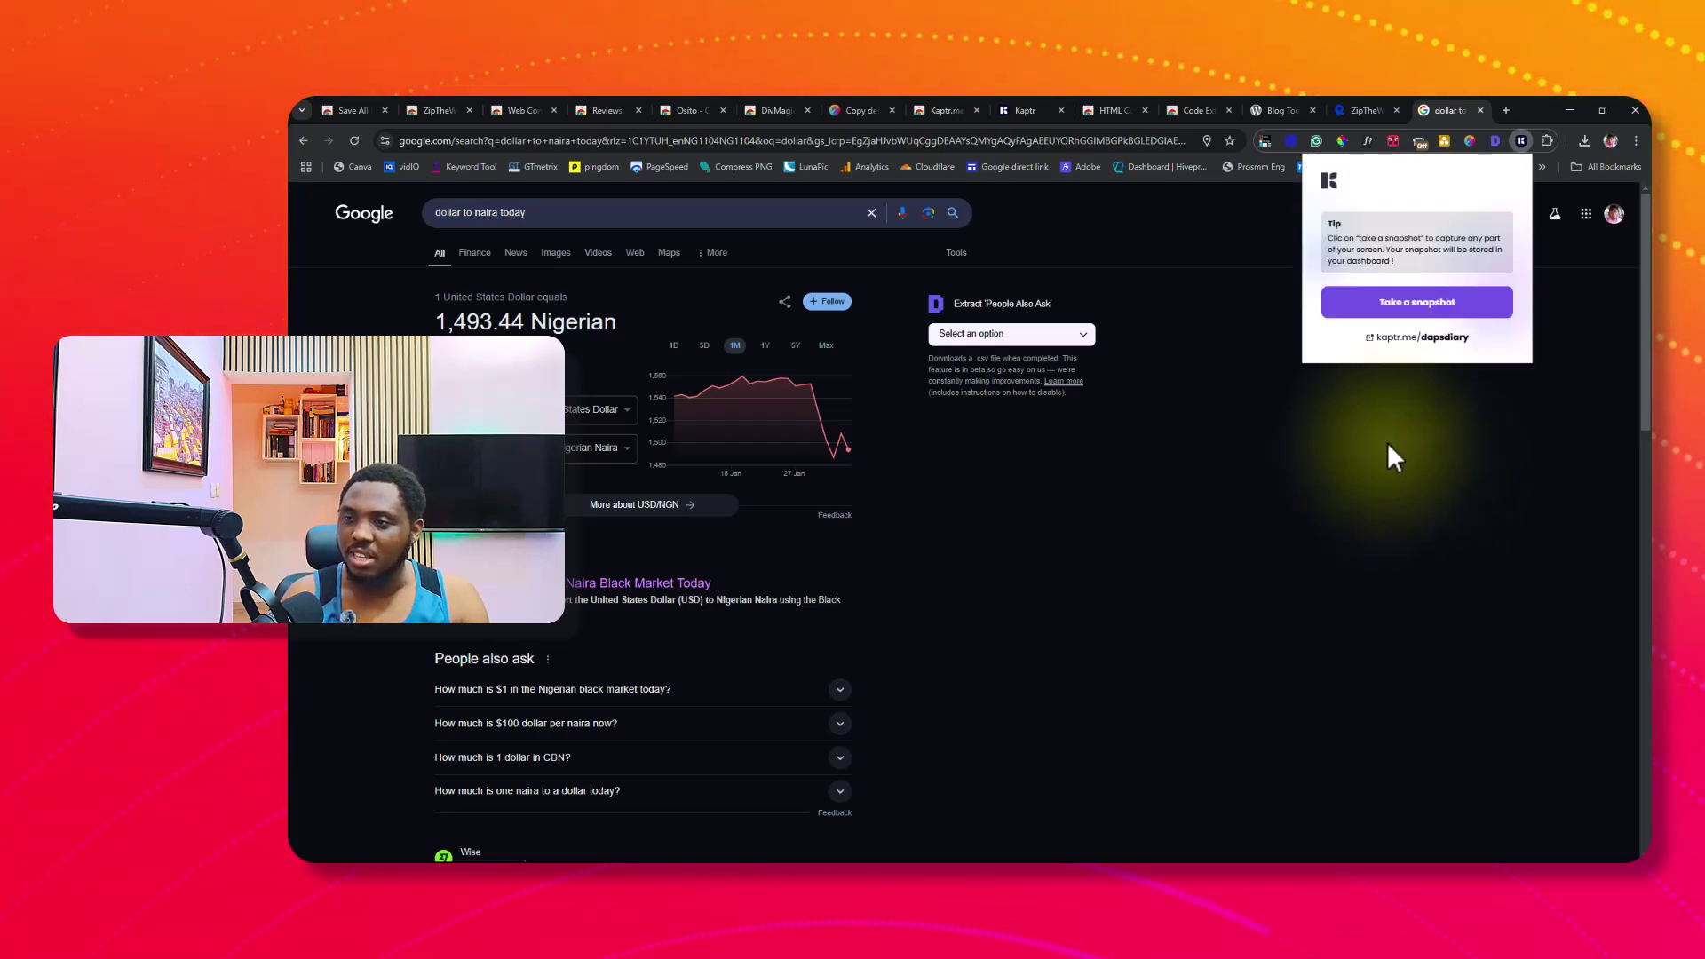
left_click(1385, 302)
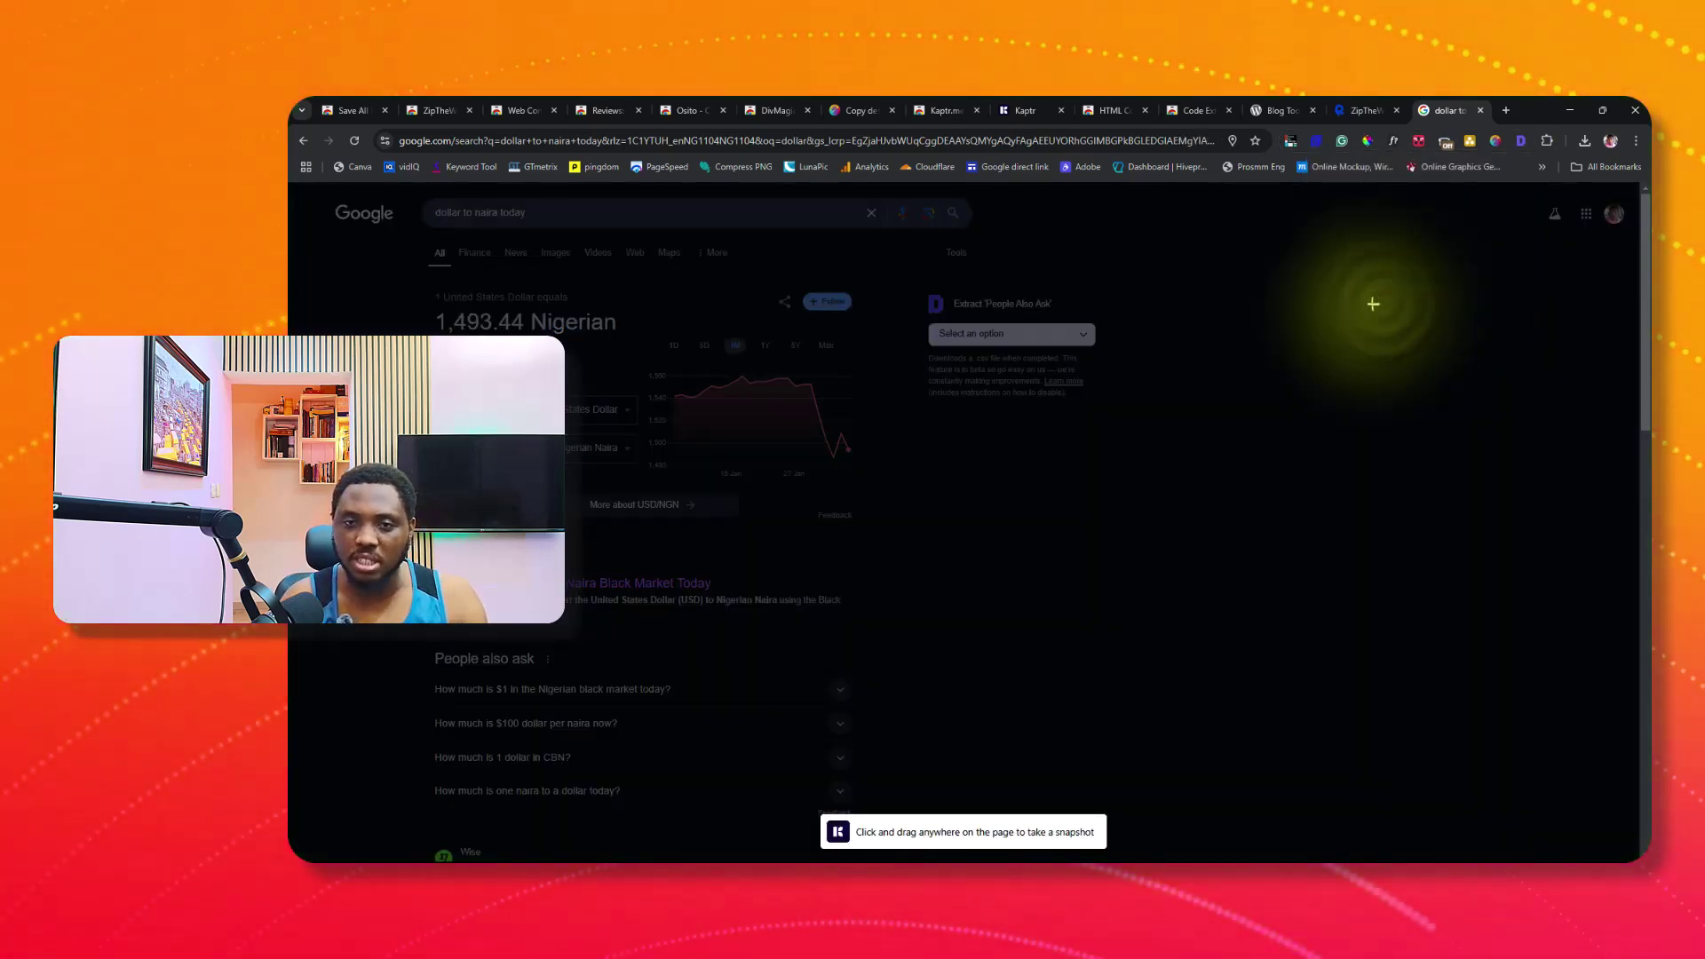
left_click_drag(404, 280, 911, 535)
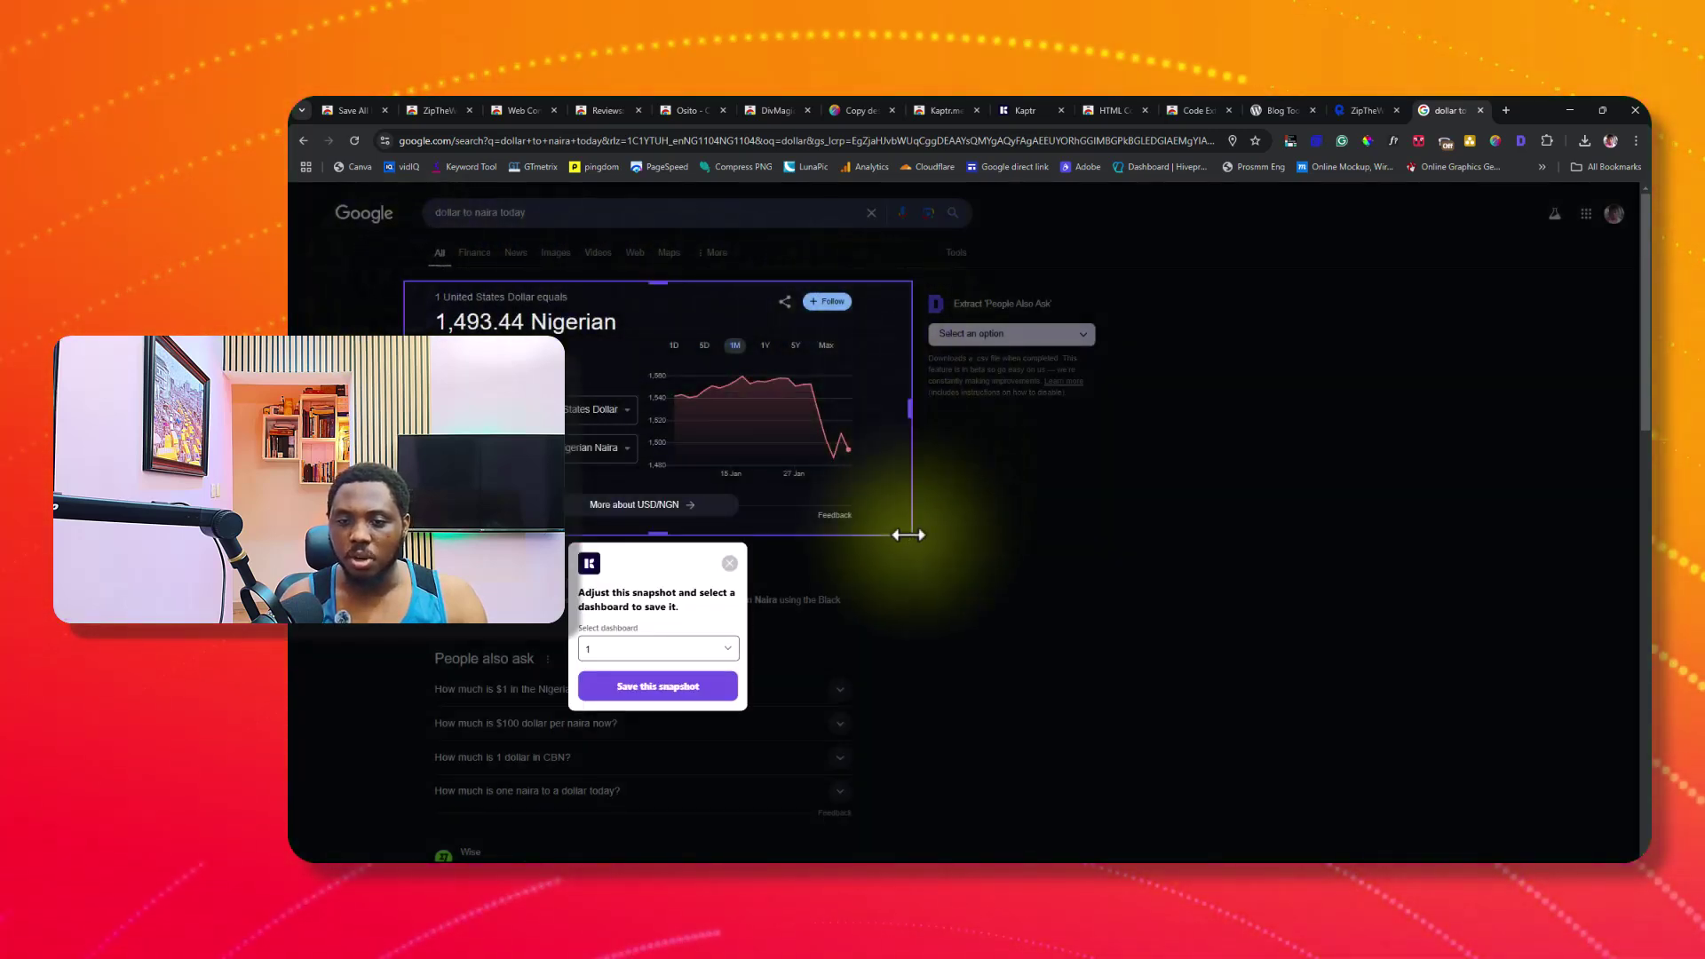
left_click(632, 688)
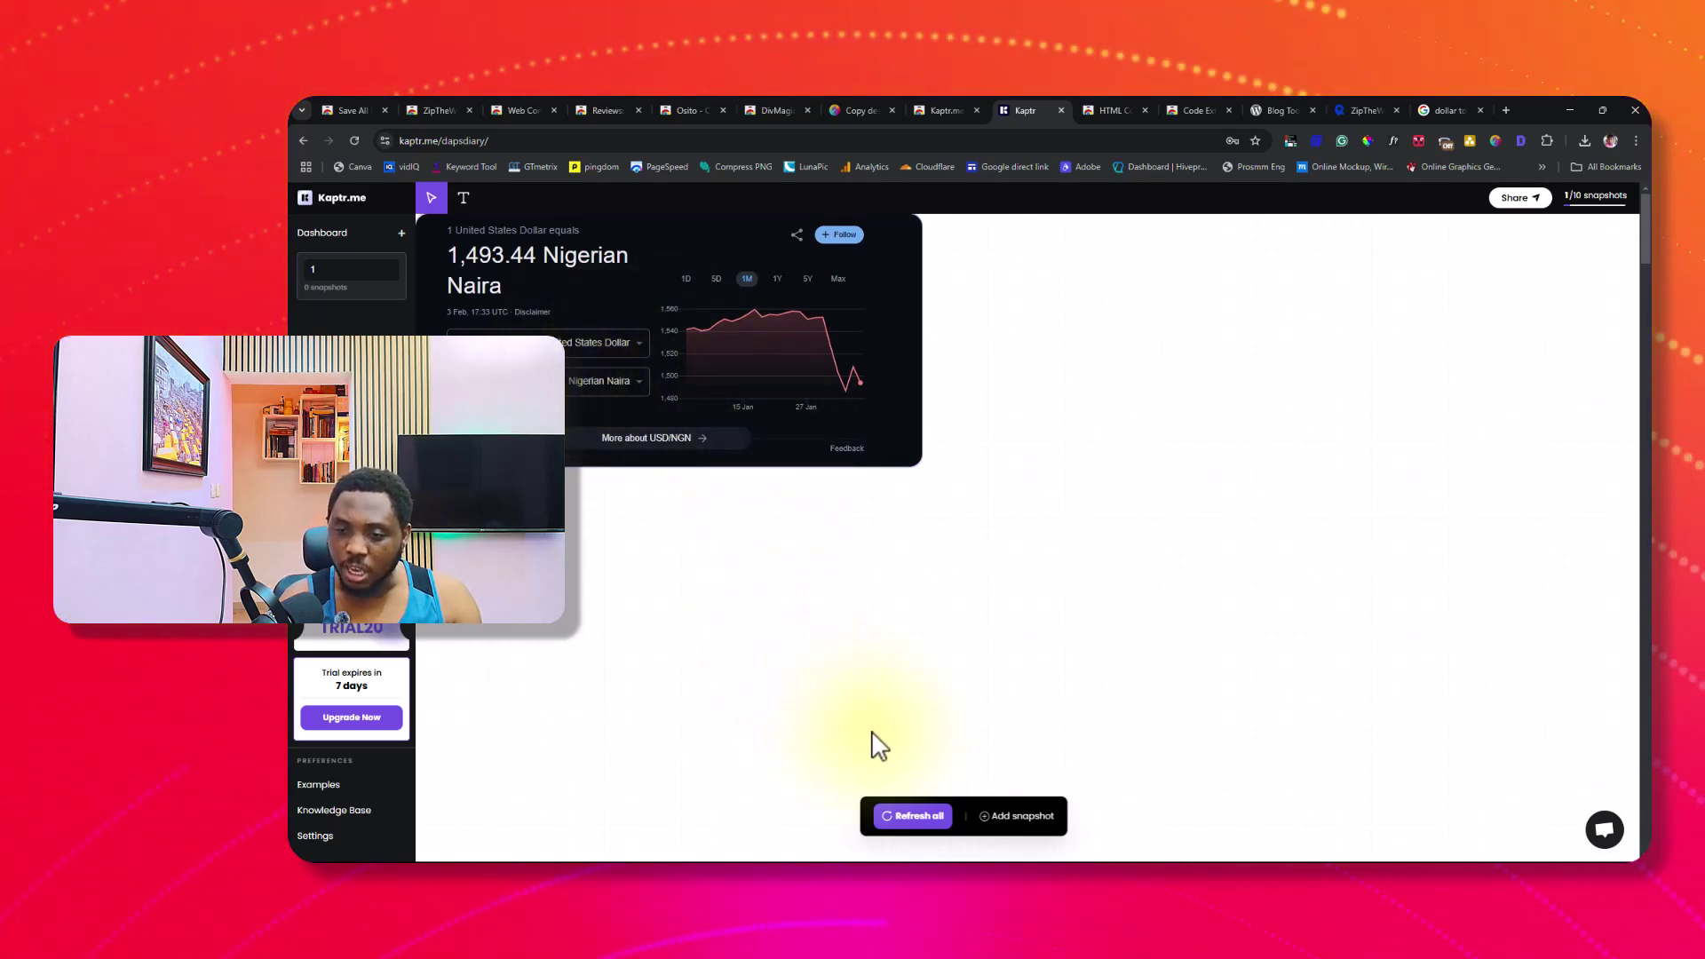
left_click(906, 817)
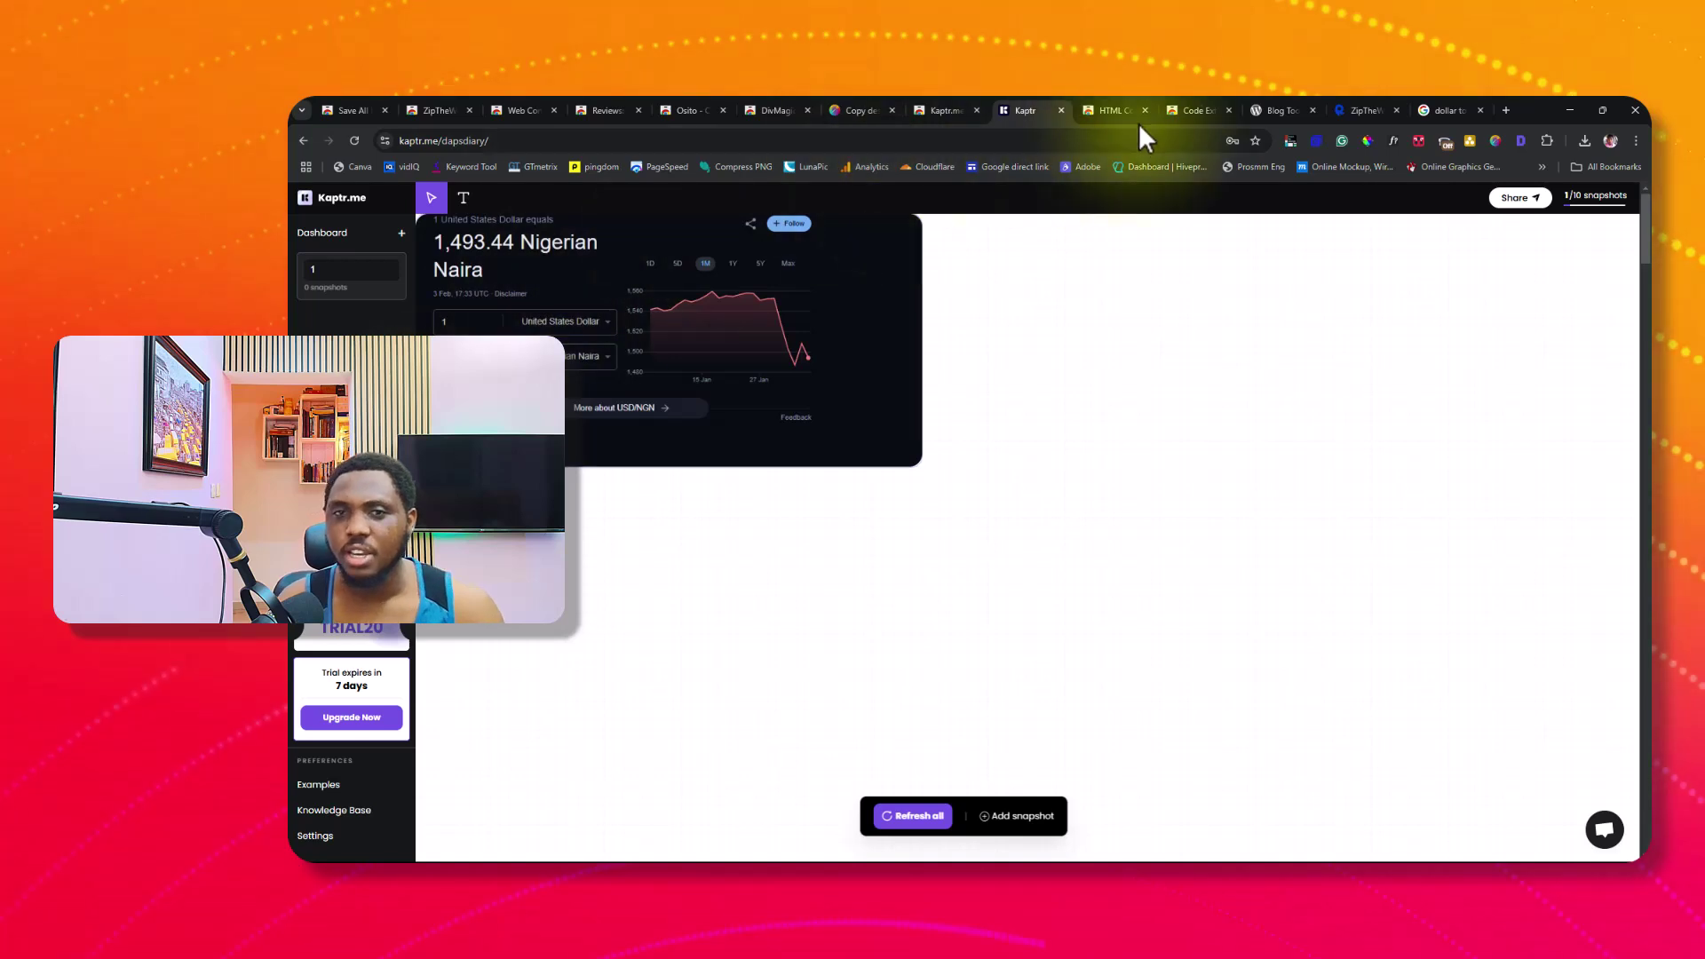
- View HTML Copy's store listing, and launch the HTML Copy extension on the wordpress.org page
left_click(1111, 113)
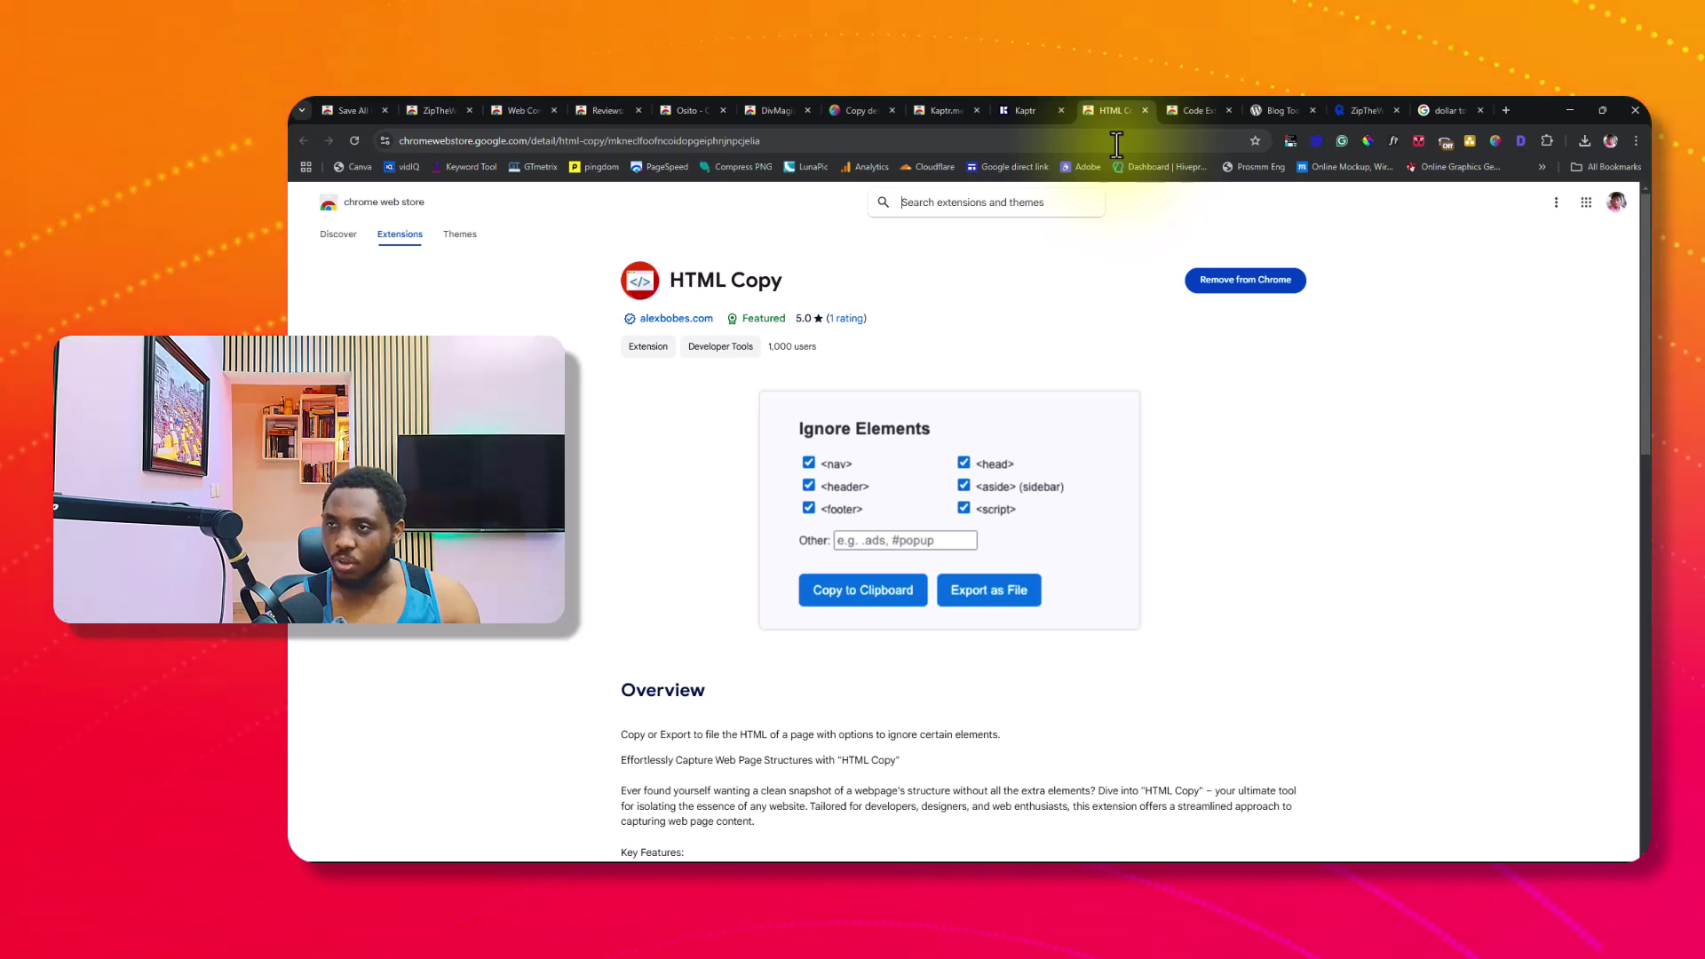
mouse_move(1290, 108)
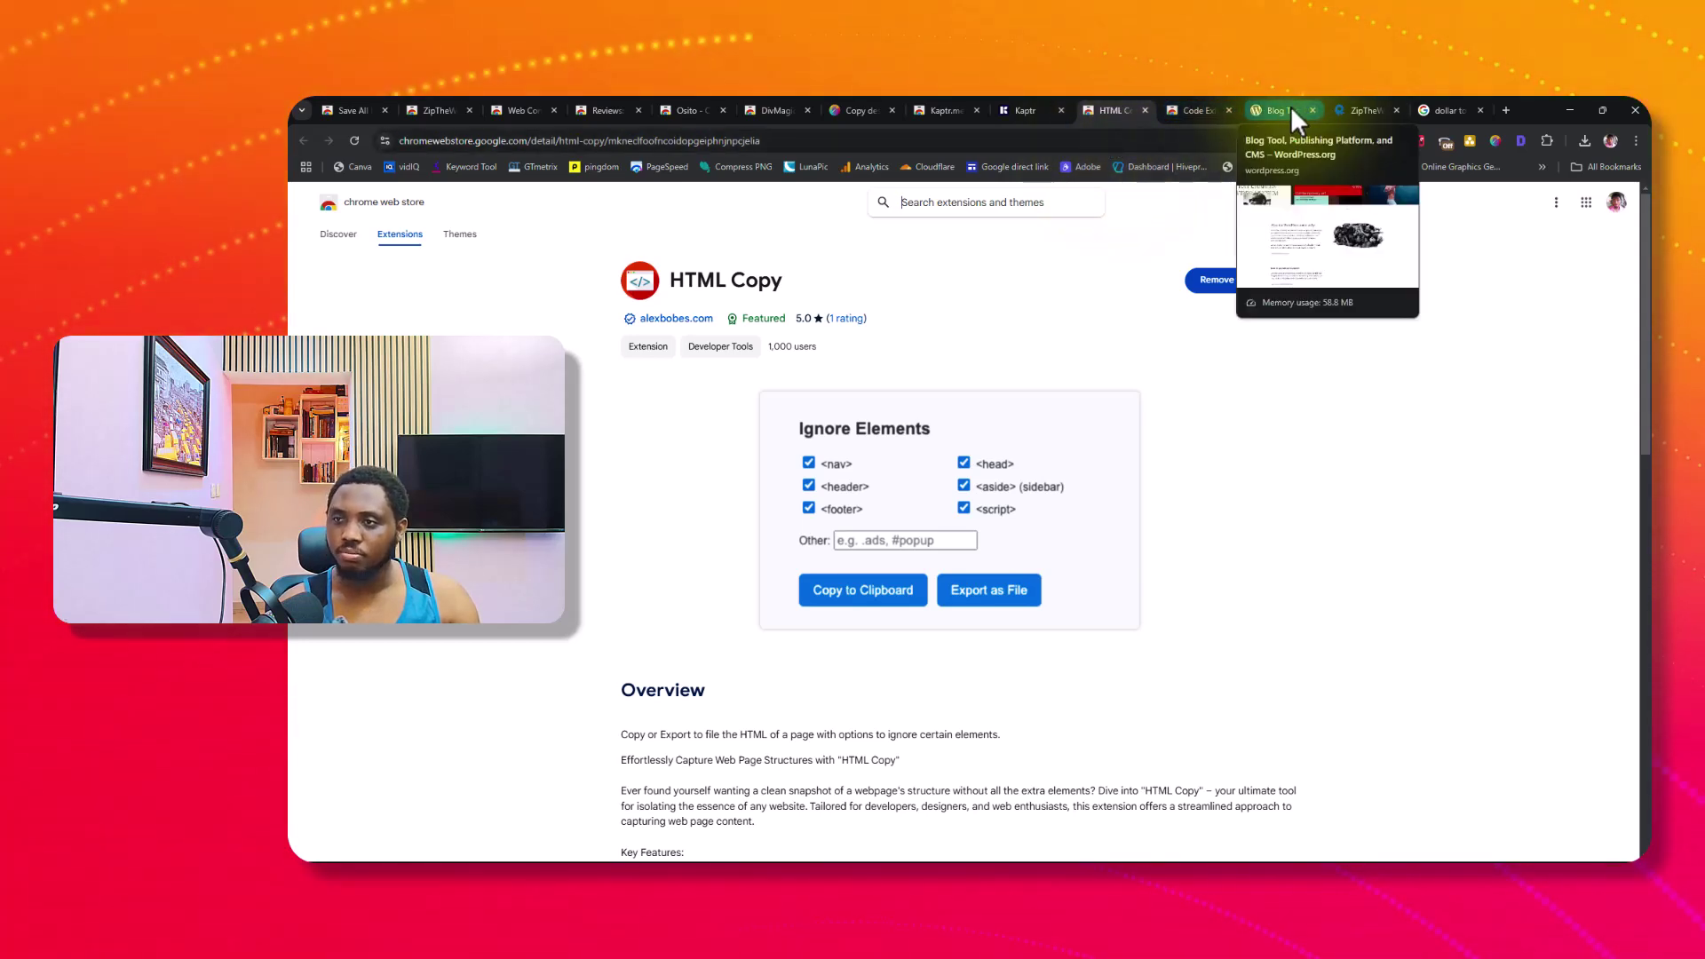
left_click(1288, 108)
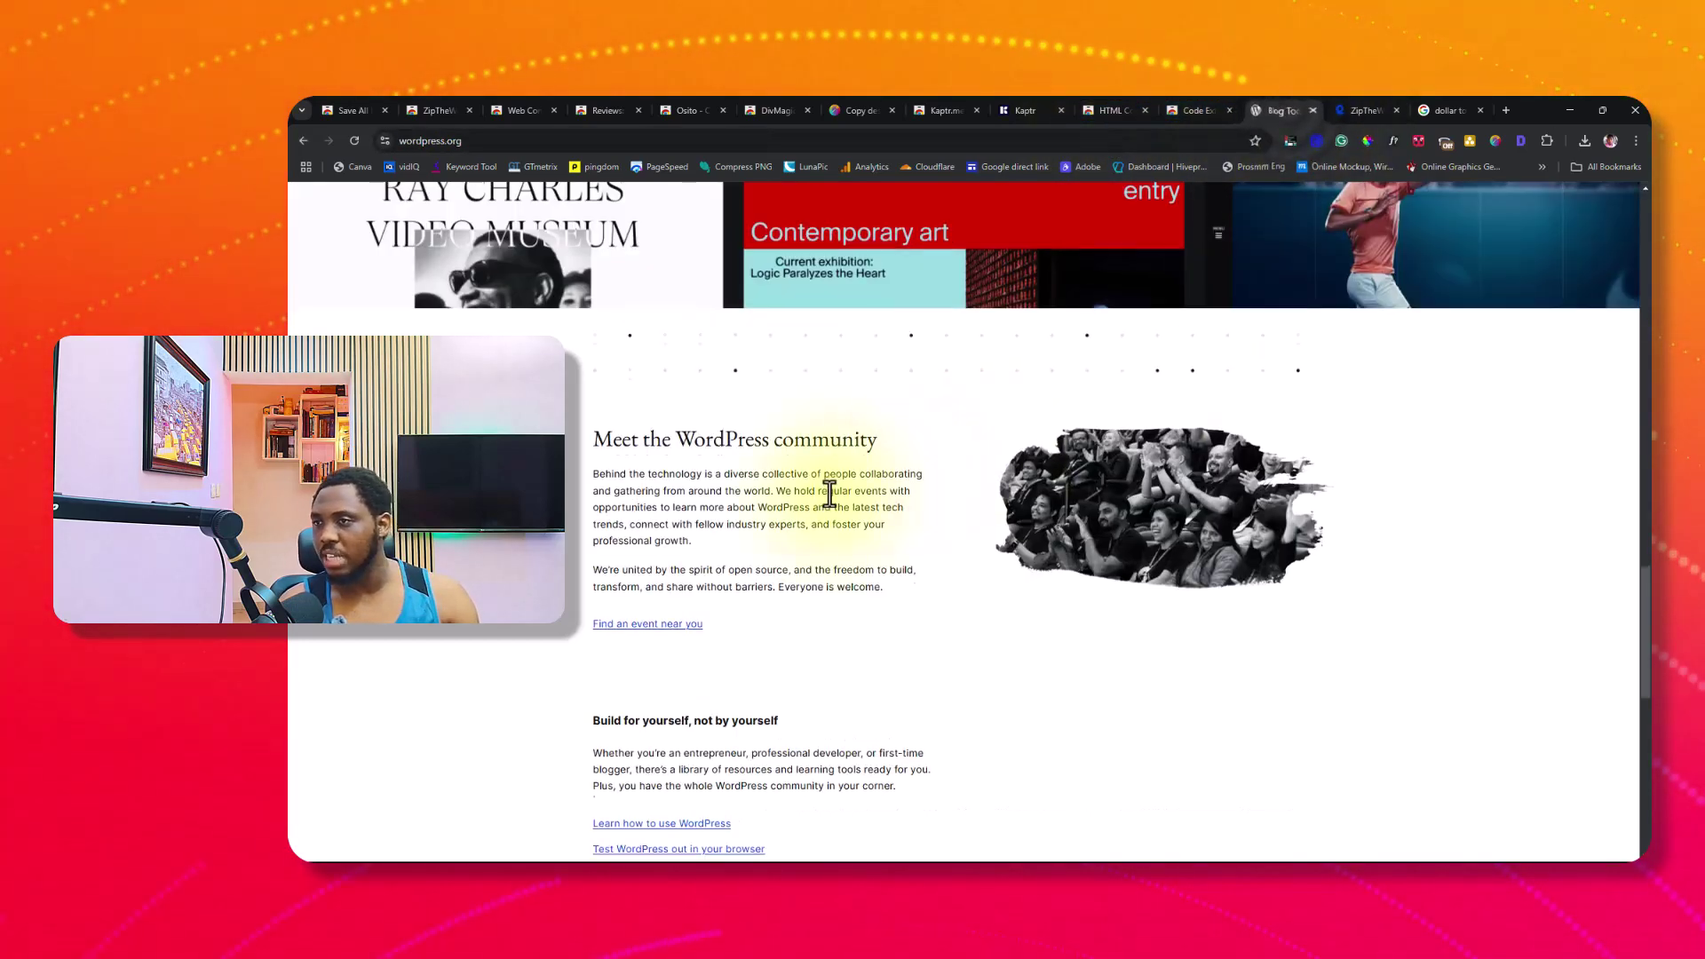
left_click(1548, 139)
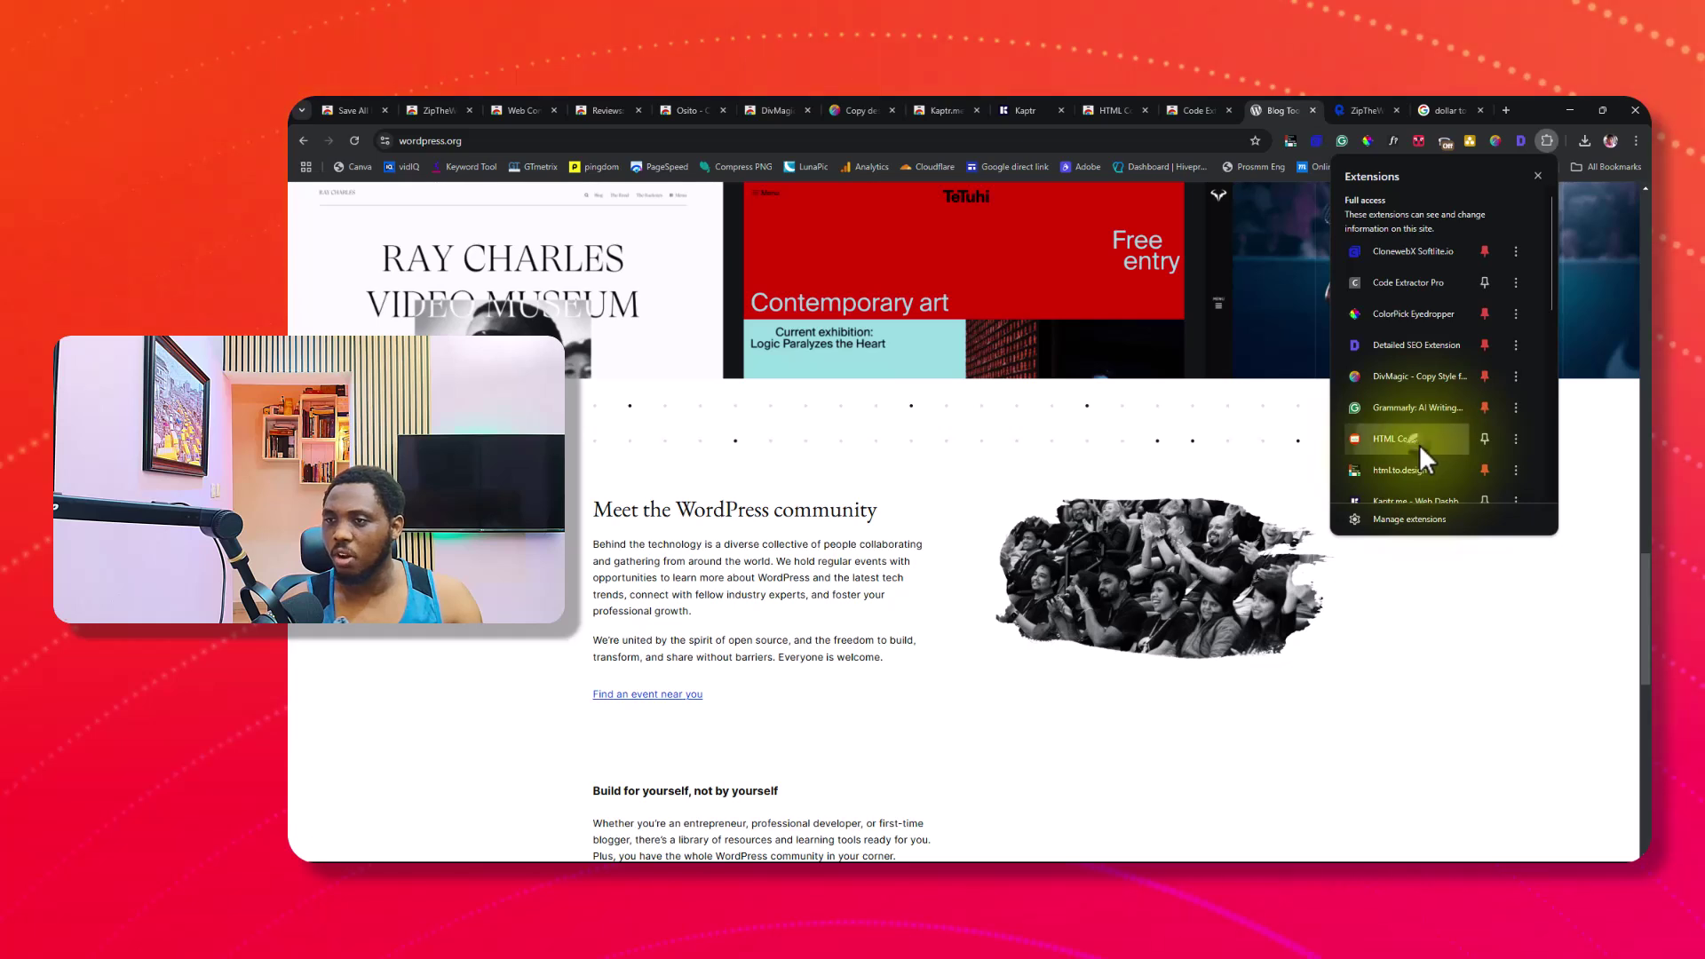
left_click(1421, 448)
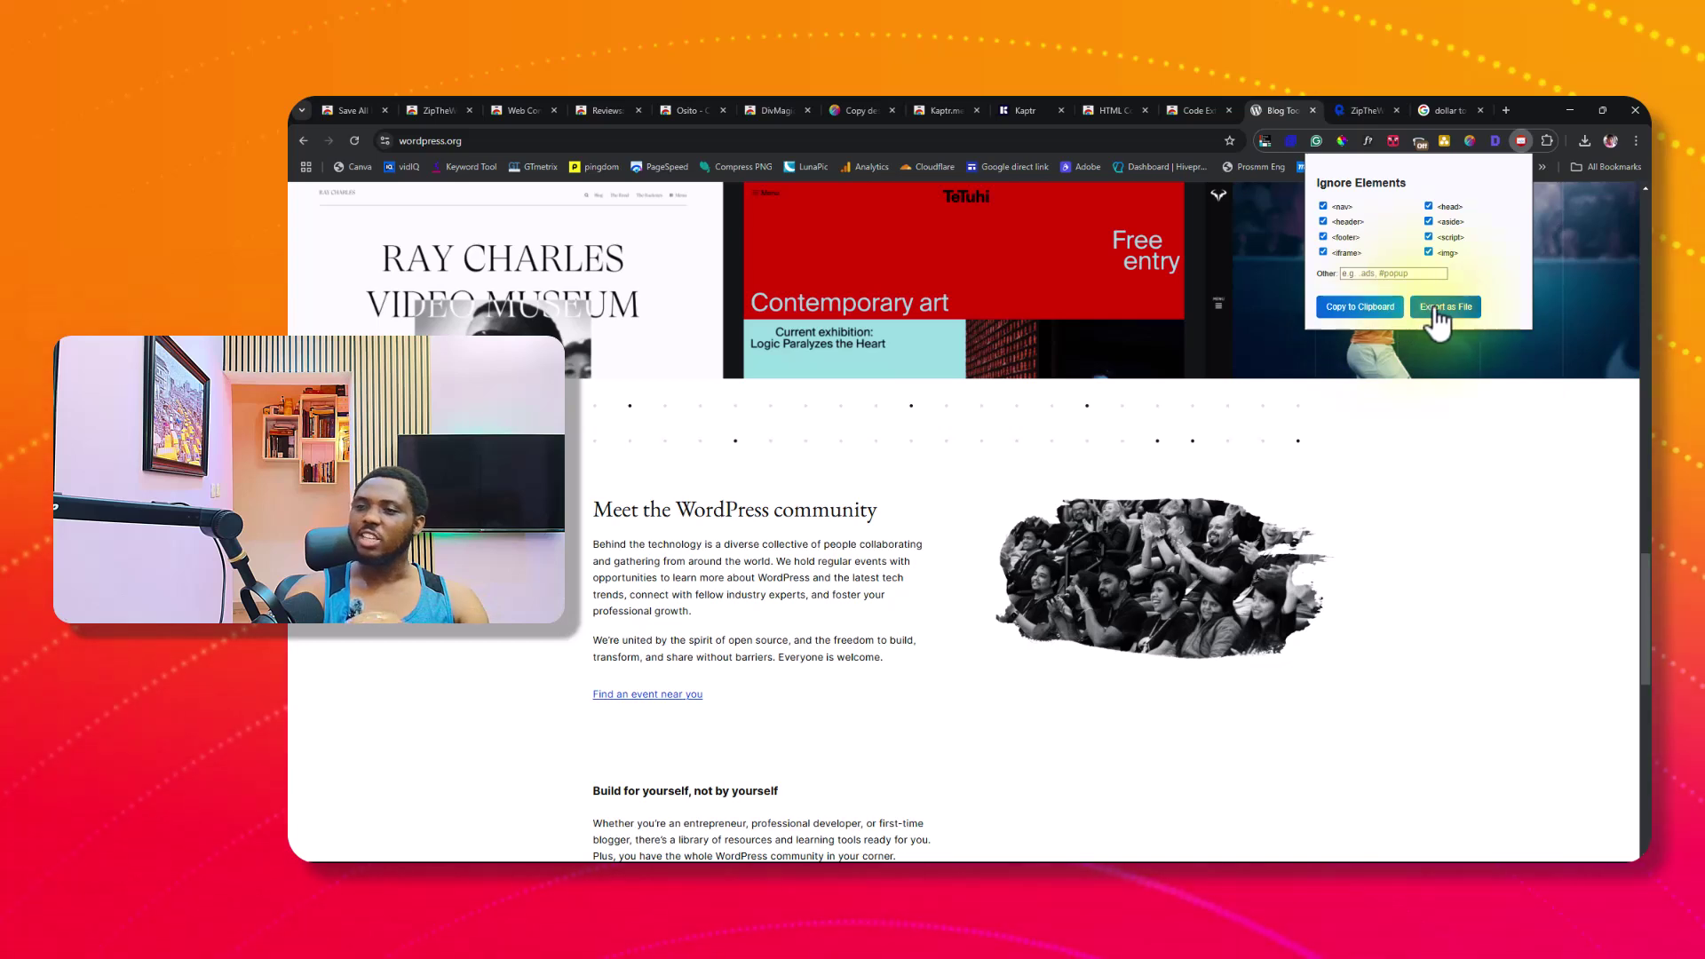
- Export the wordpress.org HTML as a file with all listed elements ignored, and show the recent download history
left_click(1433, 307)
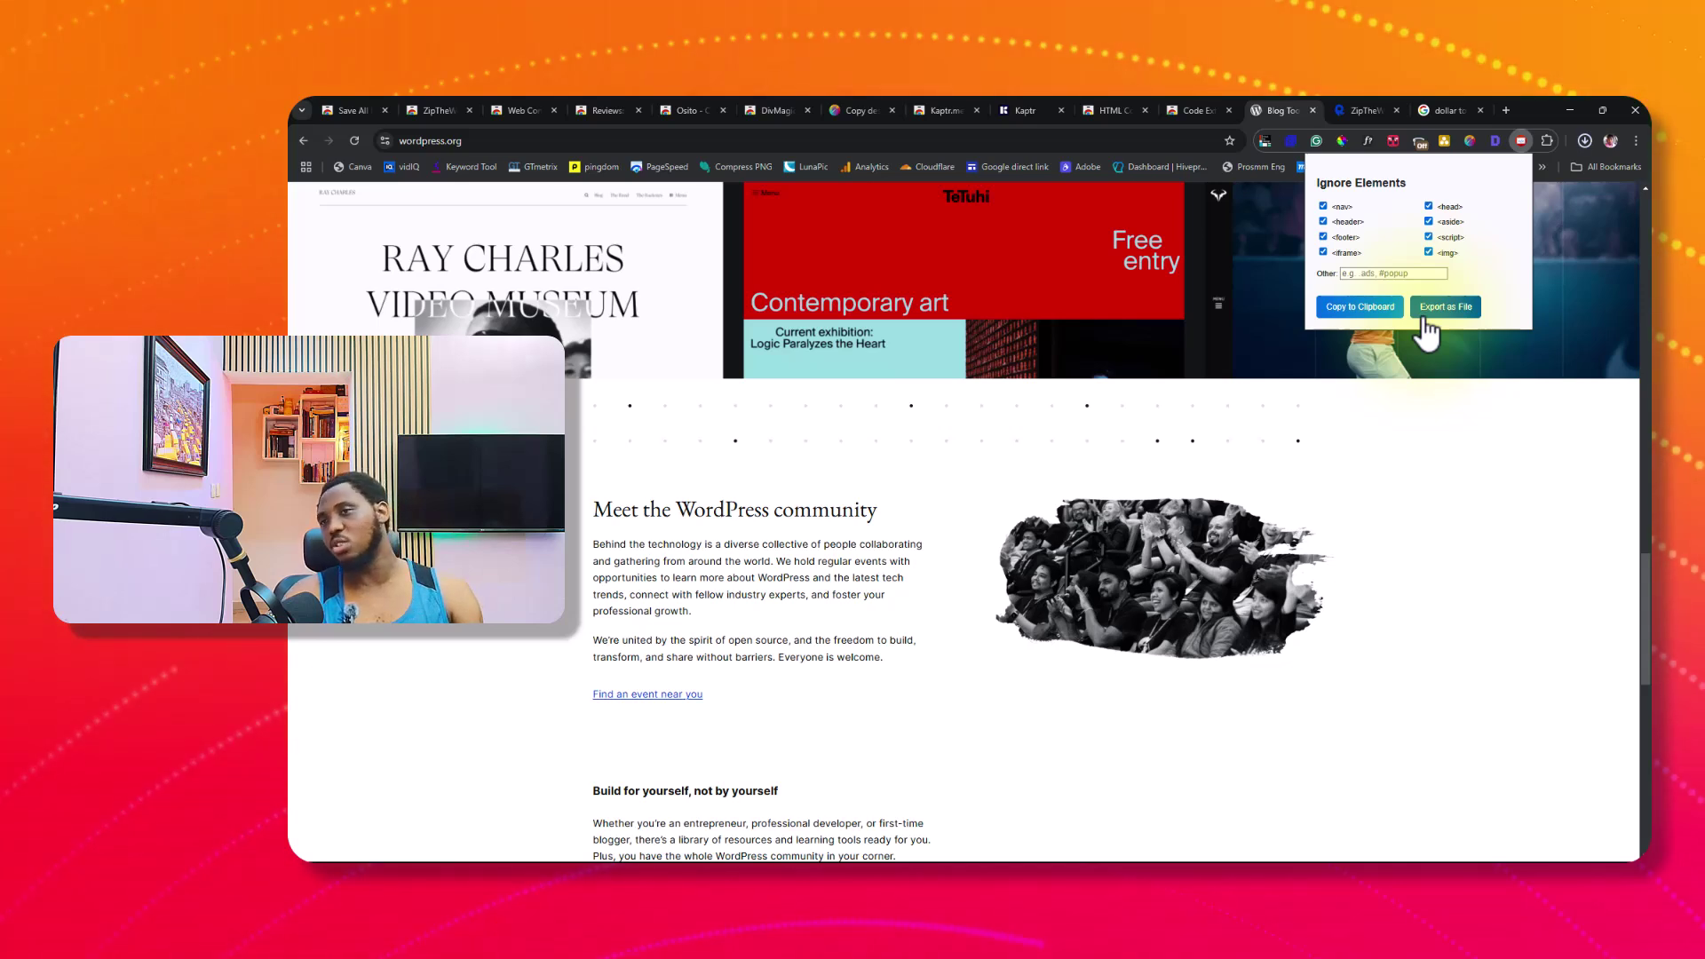
left_click(1426, 309)
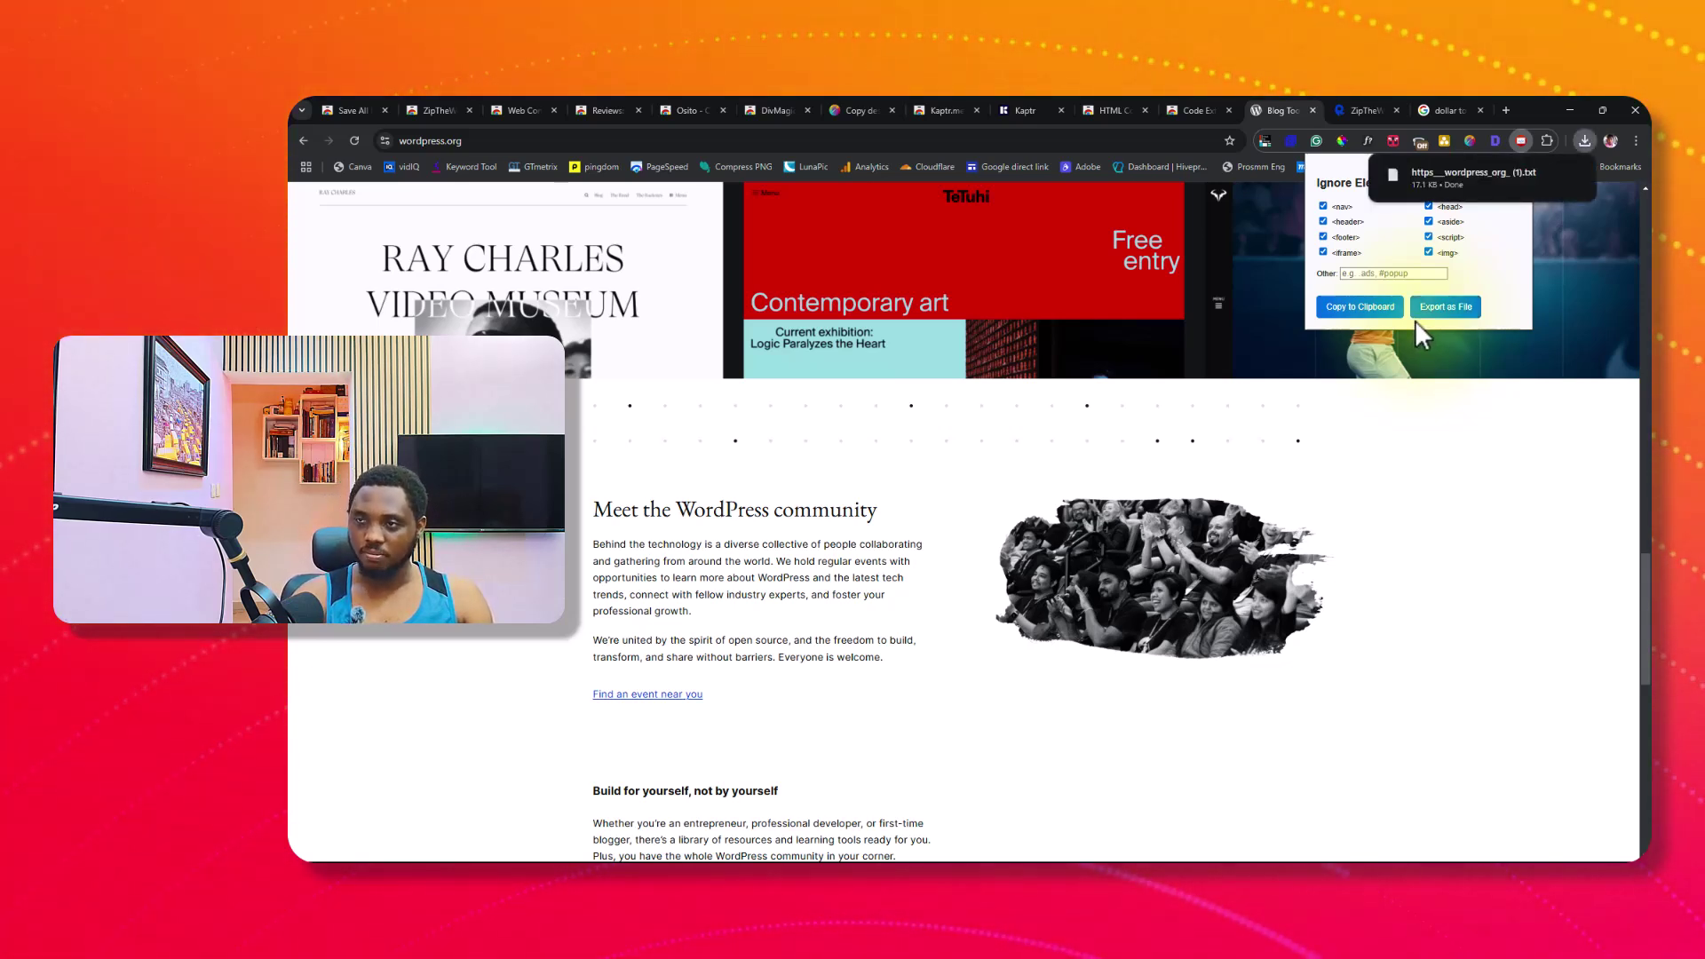
left_click(1562, 263)
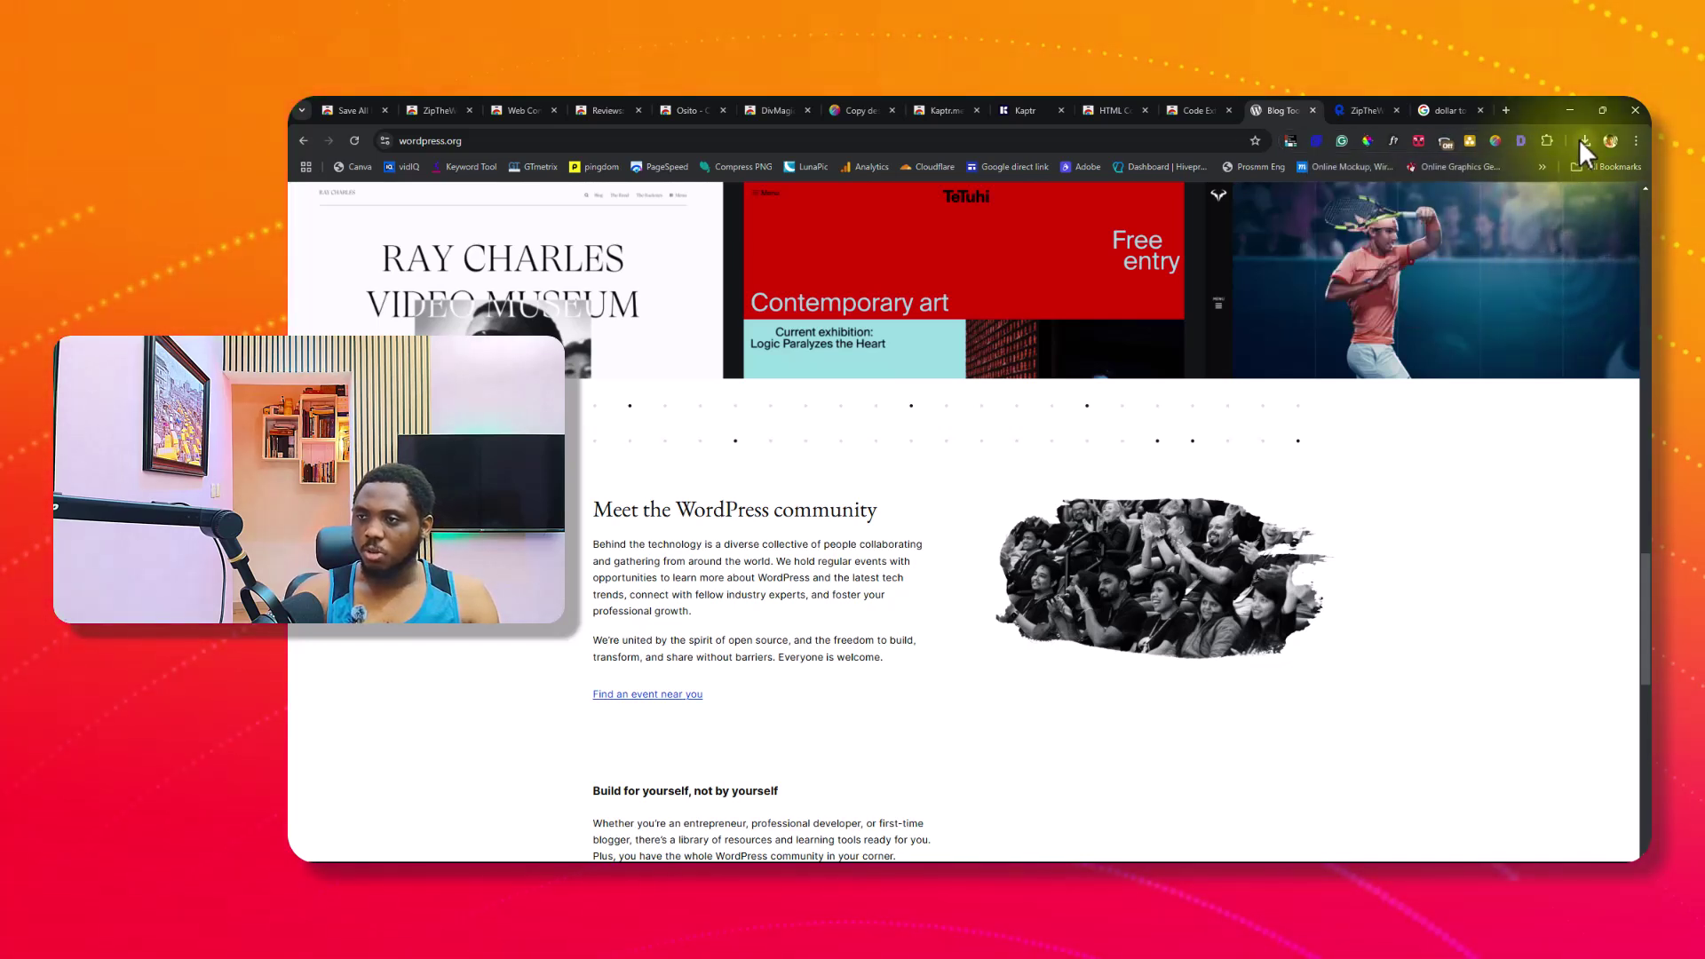
left_click(1580, 139)
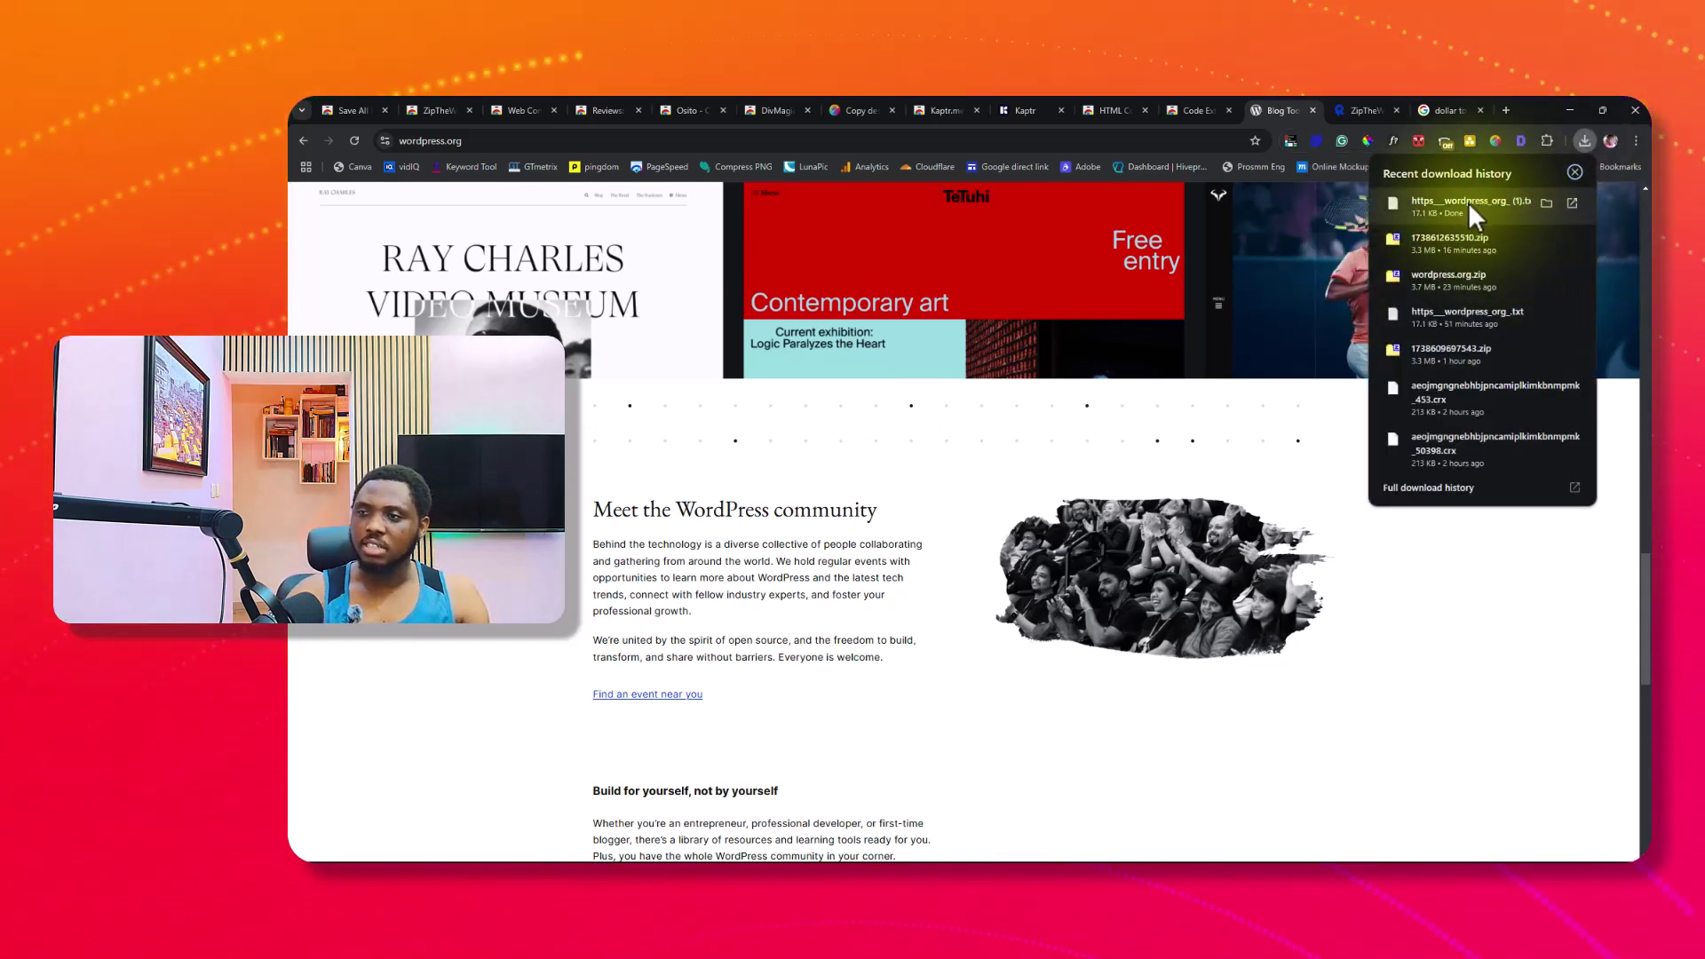